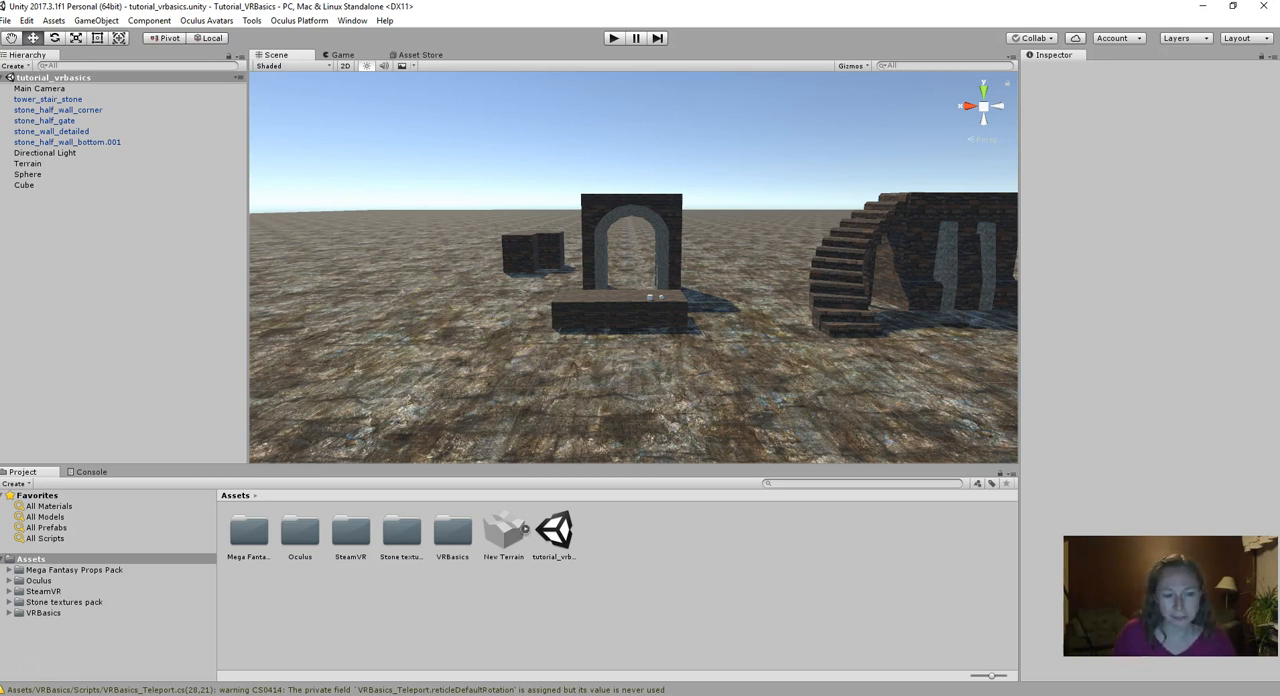
- Switch to Chrome and read the first items of the Unity_Instructions document, and return to the Unity project
{"action": "mouse_move", "coordinate": [372, 695]}
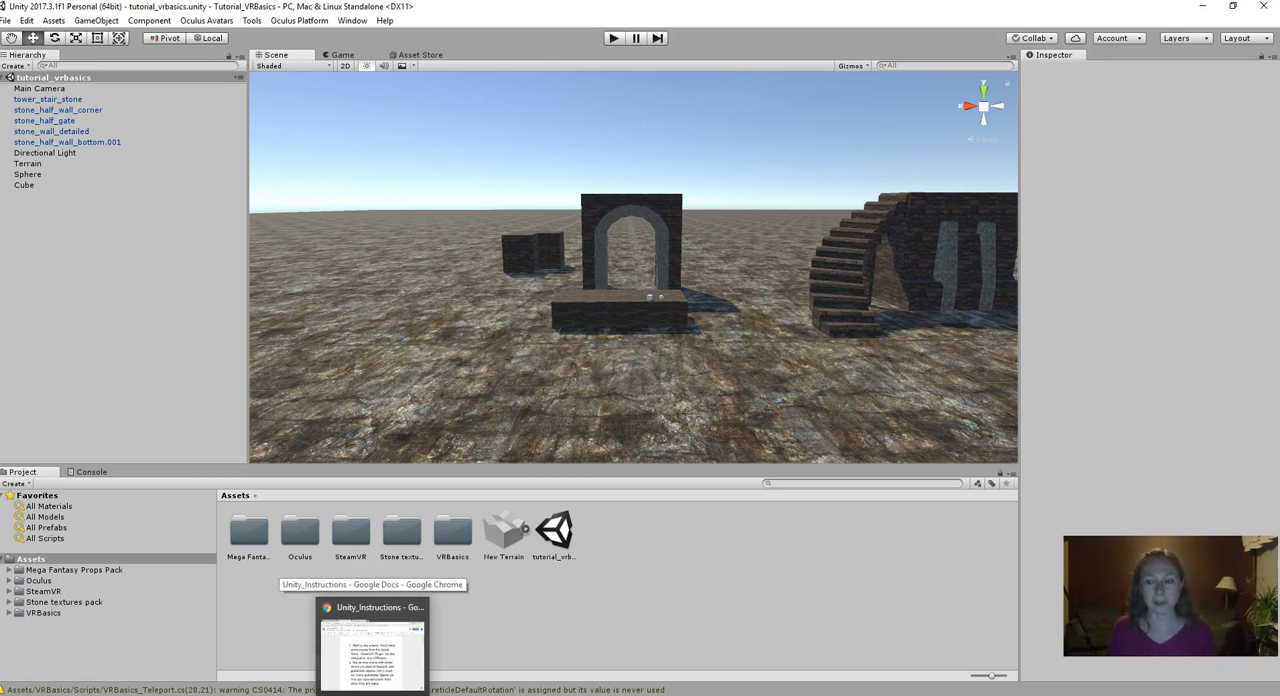
{"action": "left_click", "coordinate": [372, 650]}
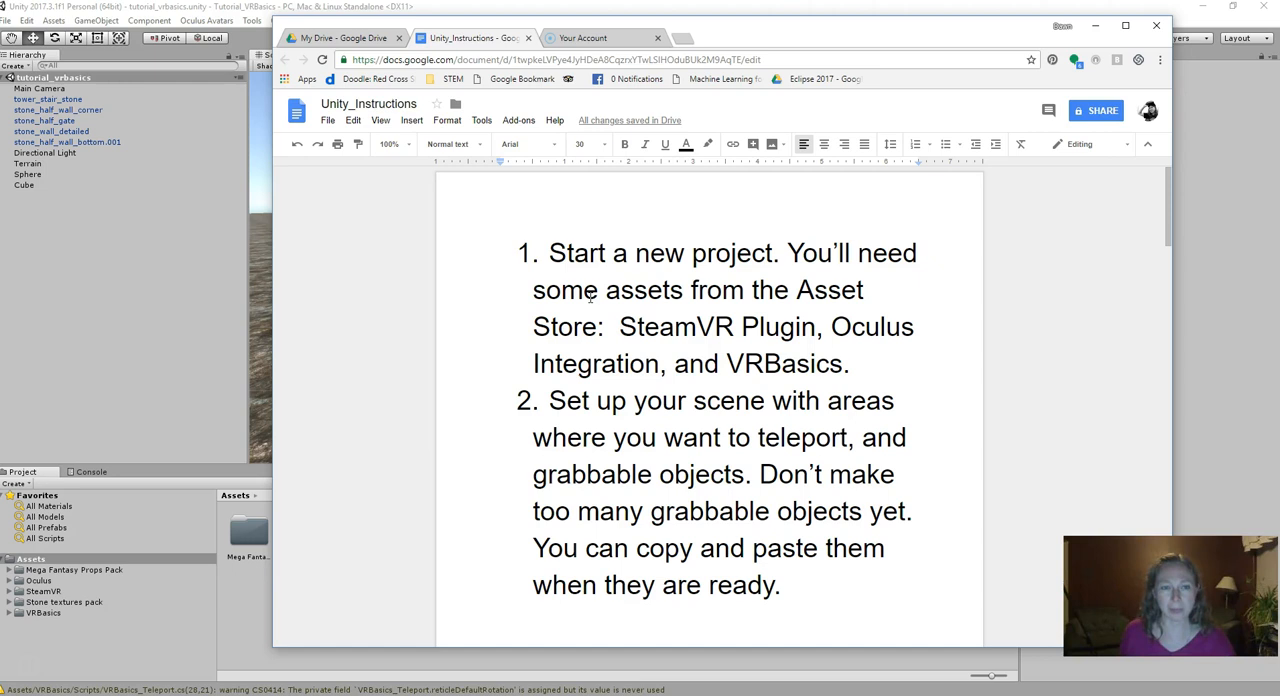
{"action": "left_click", "coordinate": [316, 7]}
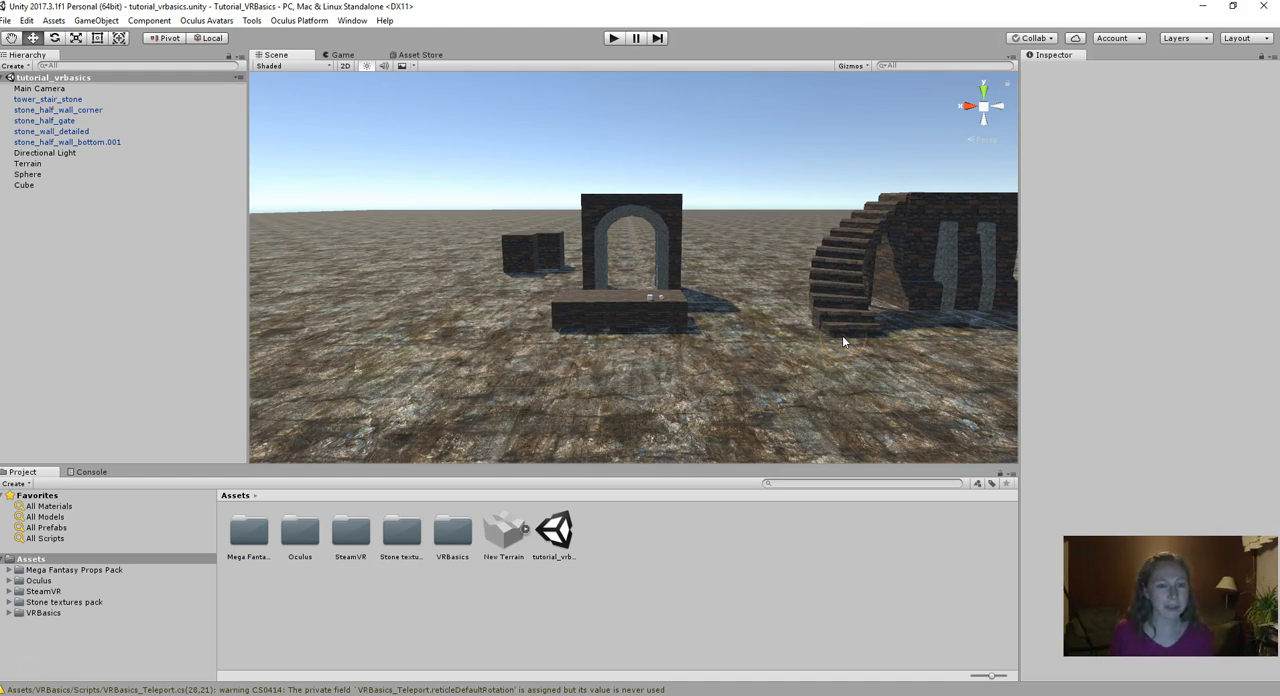
- Examine the stone structures and the small cube and sphere on the stone block in the tutorial_vrbasics scene
{"action": "scroll", "coordinate": [658, 298], "scroll_direction": "up", "scroll_amount": 3}
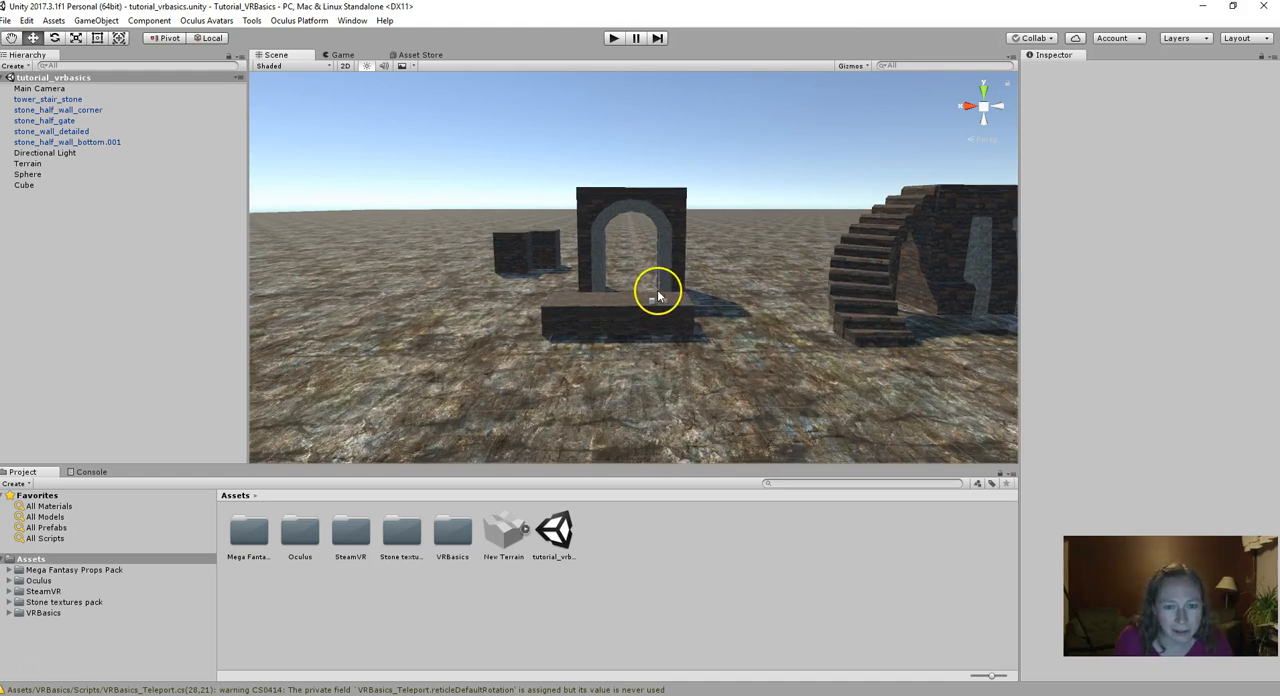
{"action": "scroll", "coordinate": [660, 311], "scroll_direction": "up", "scroll_amount": 4}
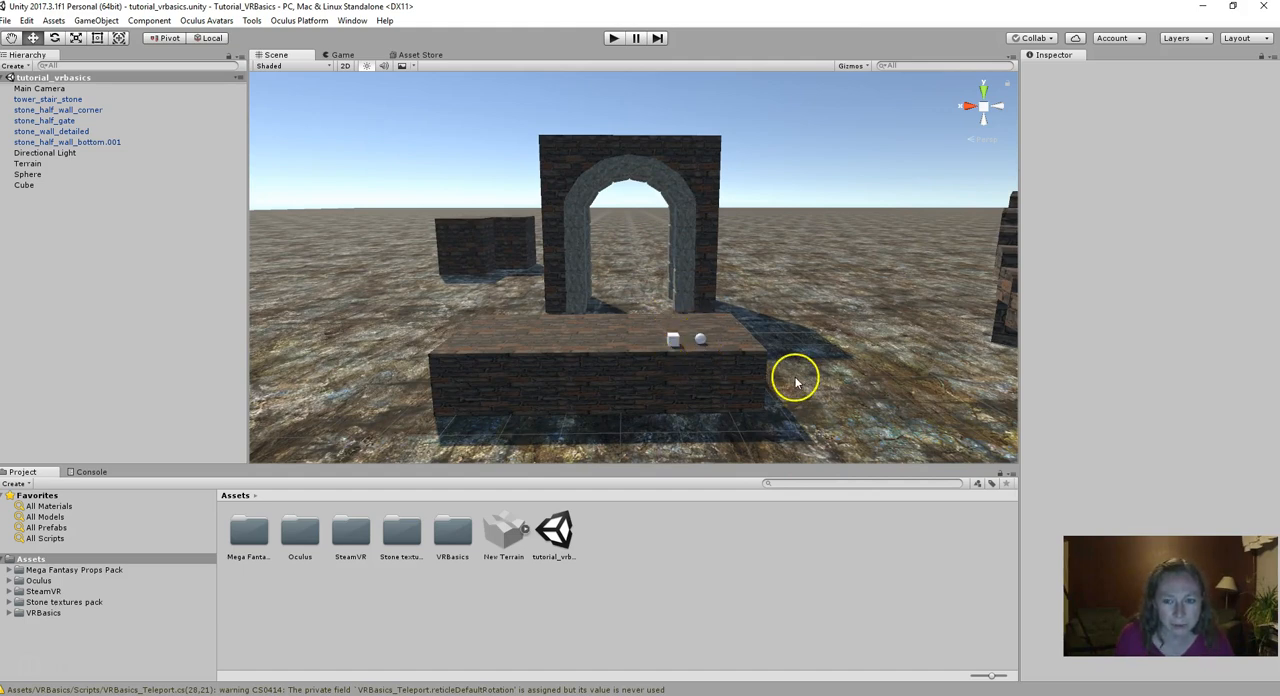
{"action": "scroll", "coordinate": [796, 382], "scroll_direction": "down", "scroll_amount": 3}
{"action": "scroll", "coordinate": [796, 380], "scroll_direction": "down", "scroll_amount": 2}
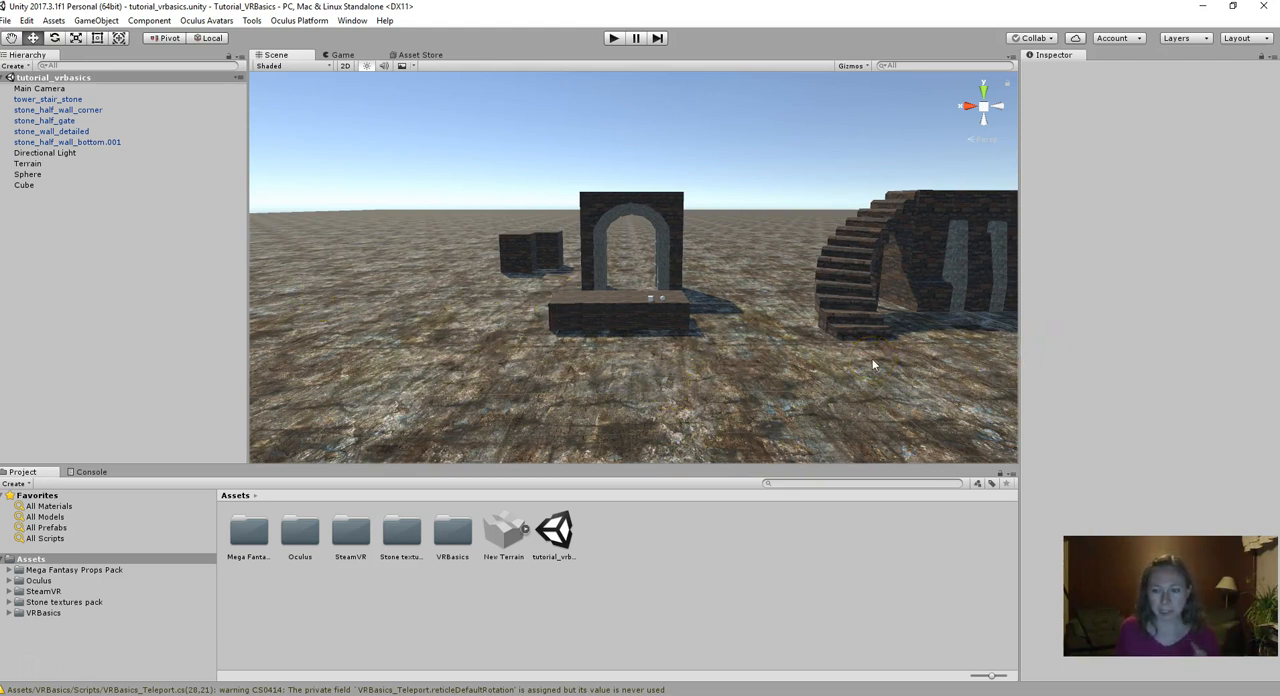
{"action": "scroll", "coordinate": [662, 350], "scroll_direction": "up", "scroll_amount": 1}
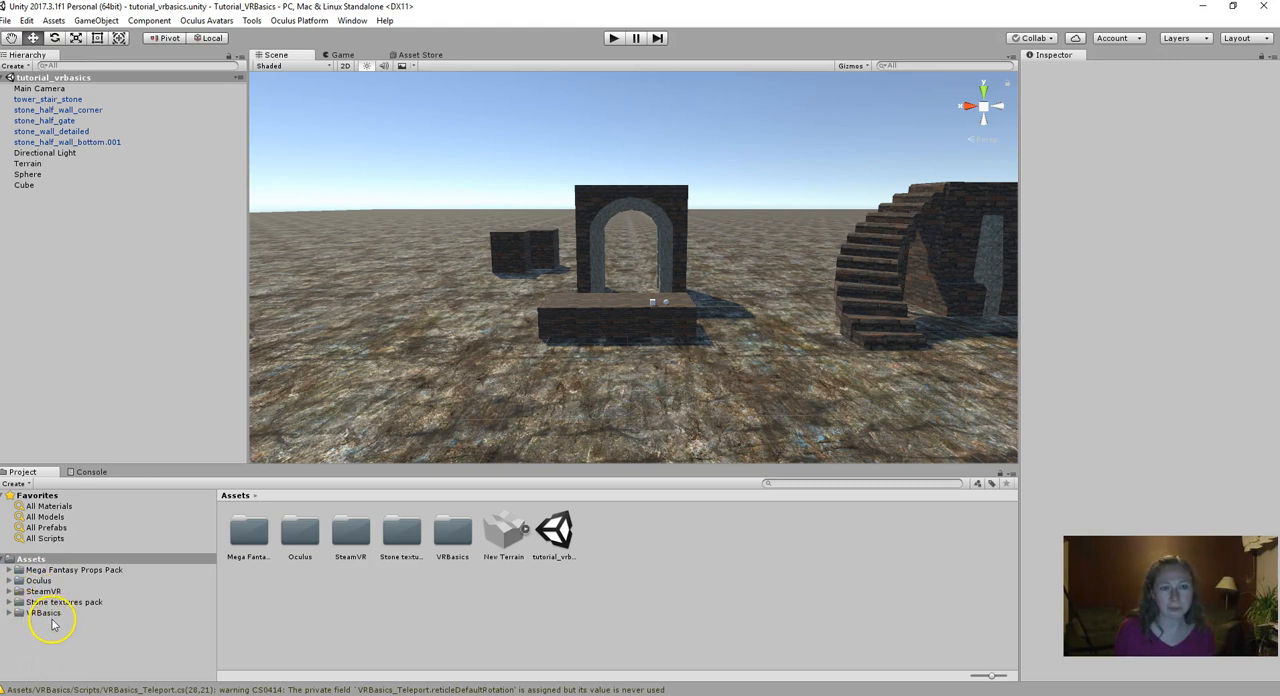
- View the VRBasics listing in the Asset Store and reread the asset and scene setup items in the Unity_Instructions document
{"action": "left_click", "coordinate": [434, 60]}
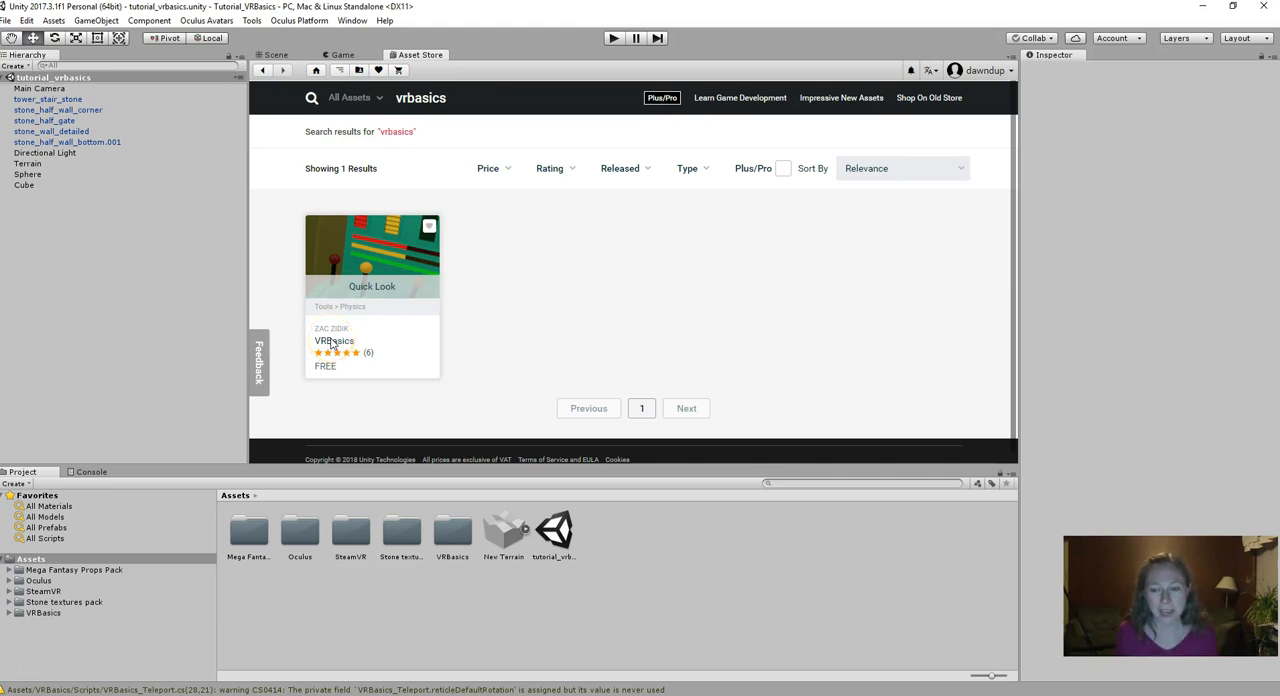
{"action": "left_click", "coordinate": [345, 297]}
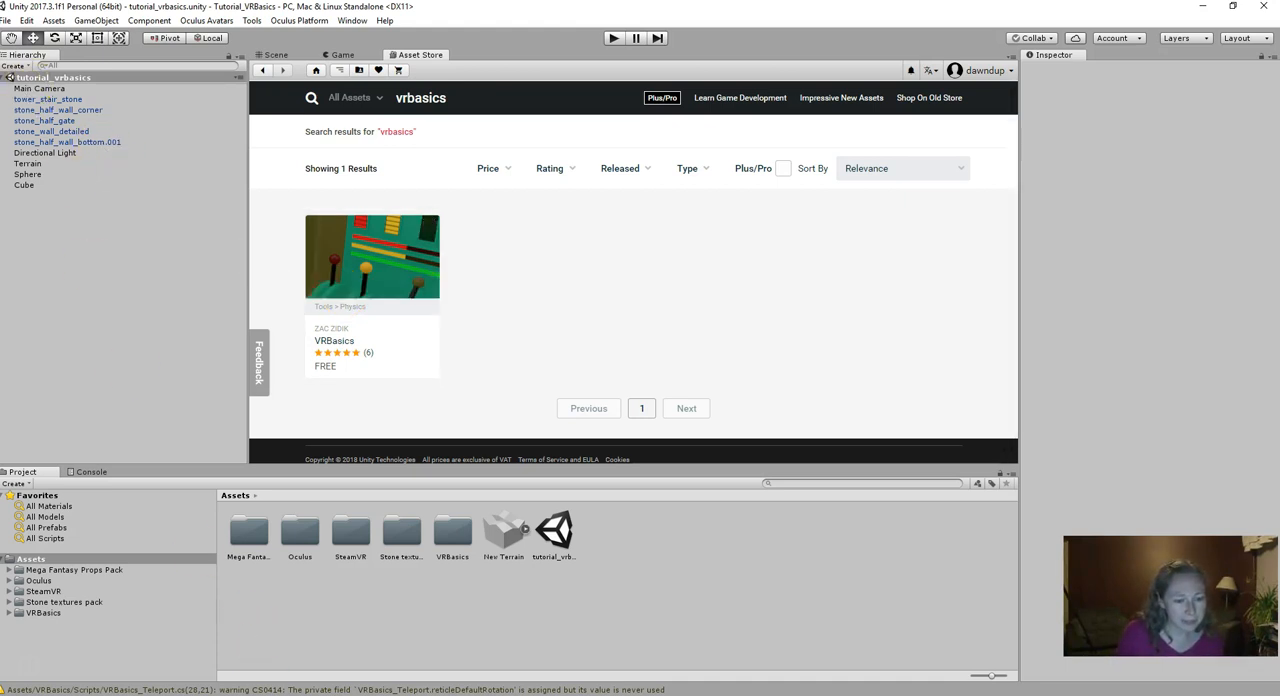
{"action": "left_click", "coordinate": [360, 650]}
{"action": "left_click", "coordinate": [612, 478]}
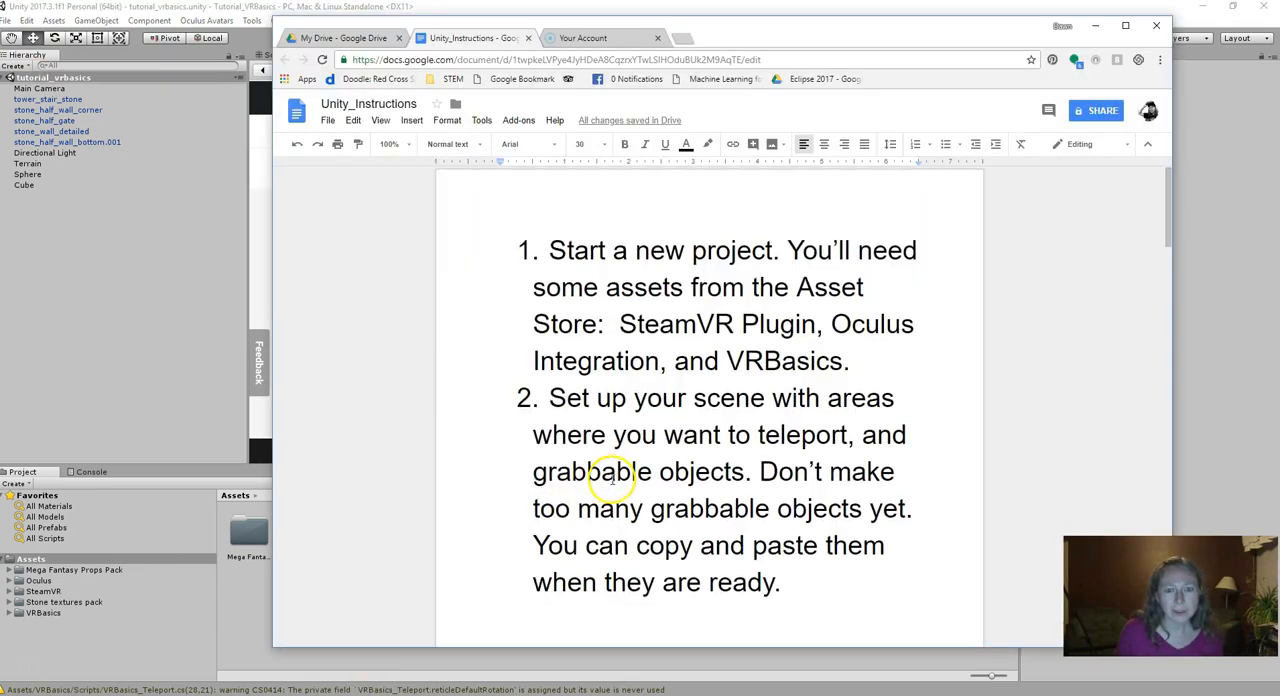
{"action": "scroll", "coordinate": [612, 478], "scroll_direction": "down", "scroll_amount": 1}
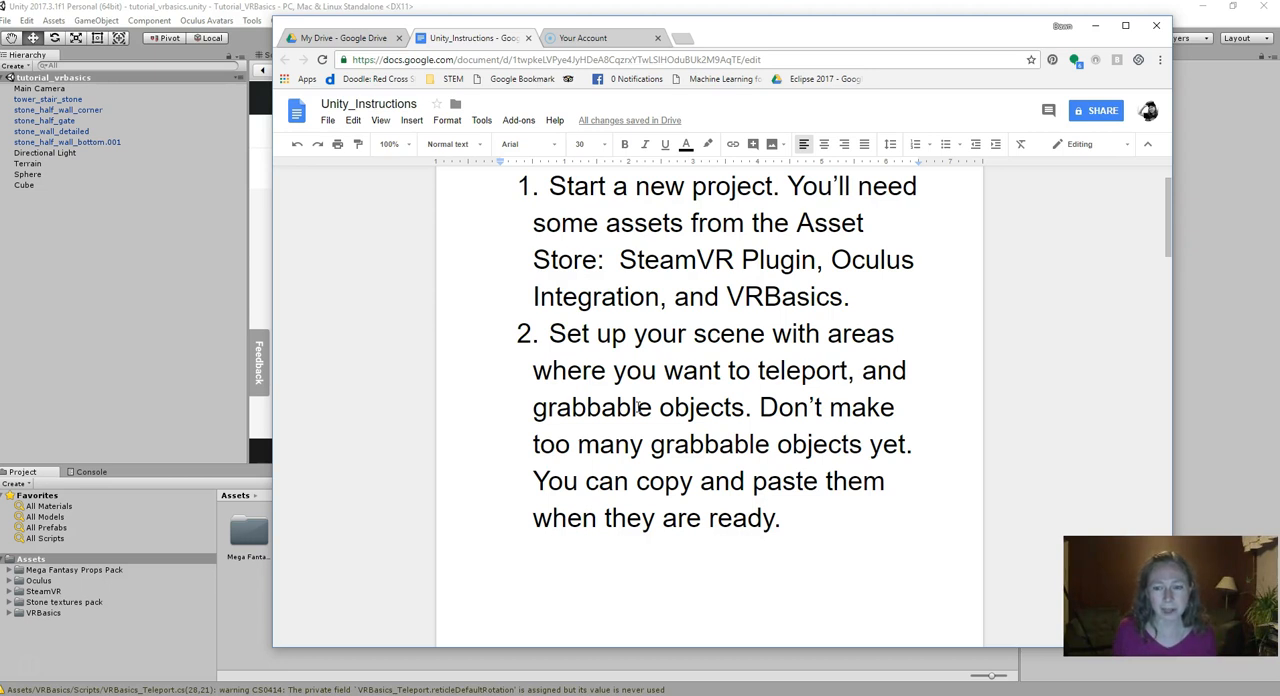
{"action": "left_click", "coordinate": [46, 82]}
{"action": "left_click", "coordinate": [272, 54]}
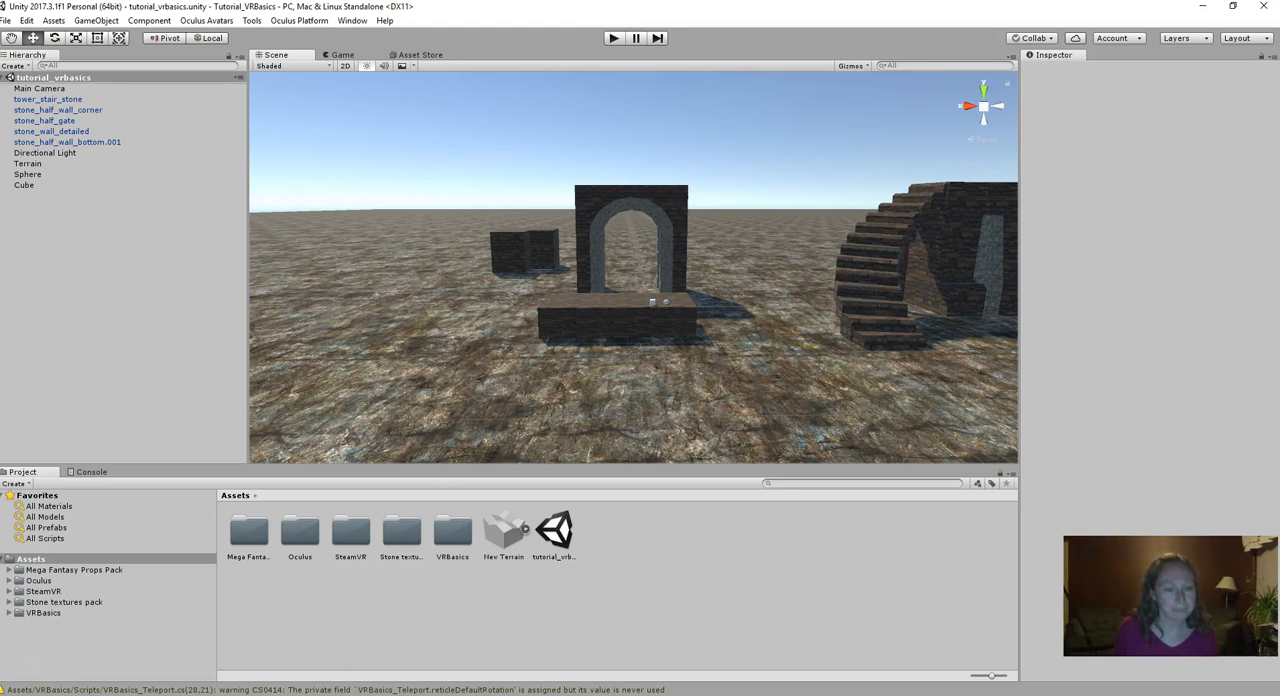
- Read item 3 of the Unity_Instructions document for the teleport scene's location and the four objects to copy
{"action": "left_click", "coordinate": [412, 695]}
{"action": "scroll", "coordinate": [536, 503], "scroll_direction": "down", "scroll_amount": 7}
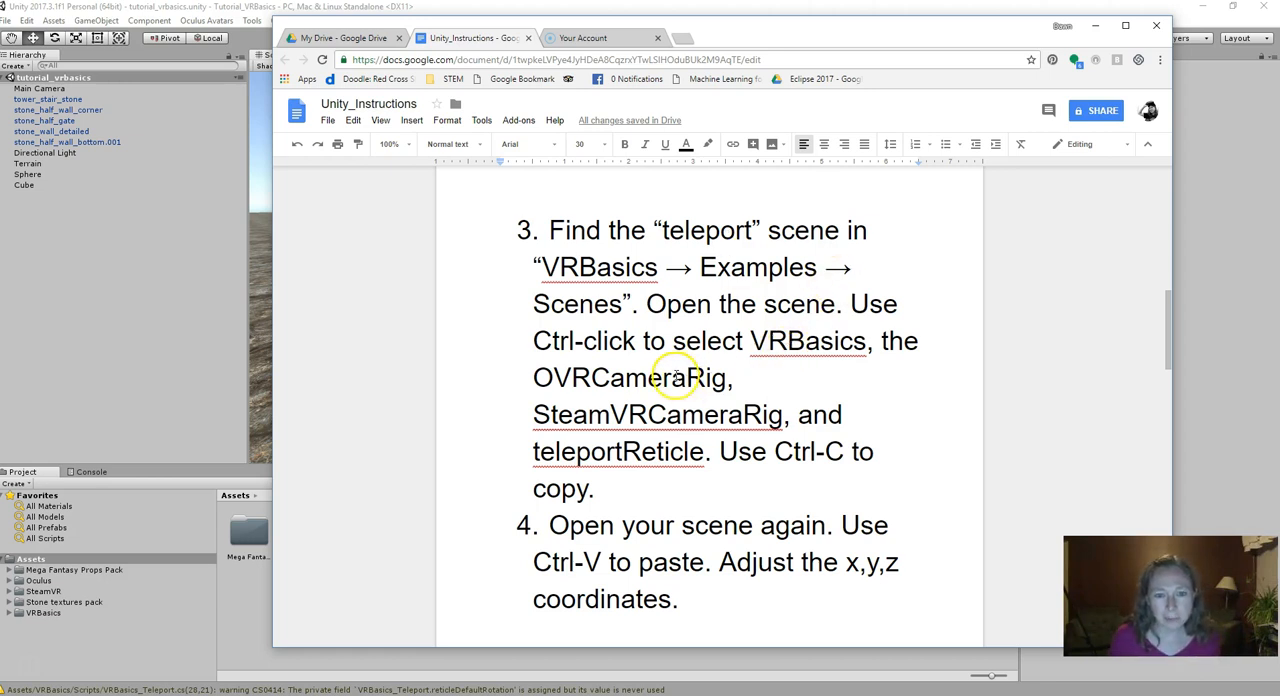
{"action": "left_click_drag", "start_coordinate": [531, 378], "coordinate": [728, 380]}
{"action": "left_click_drag", "start_coordinate": [533, 414], "coordinate": [789, 414]}
{"action": "left_click_drag", "start_coordinate": [535, 451], "coordinate": [688, 451]}
{"action": "left_click_drag", "start_coordinate": [750, 341], "coordinate": [866, 343]}
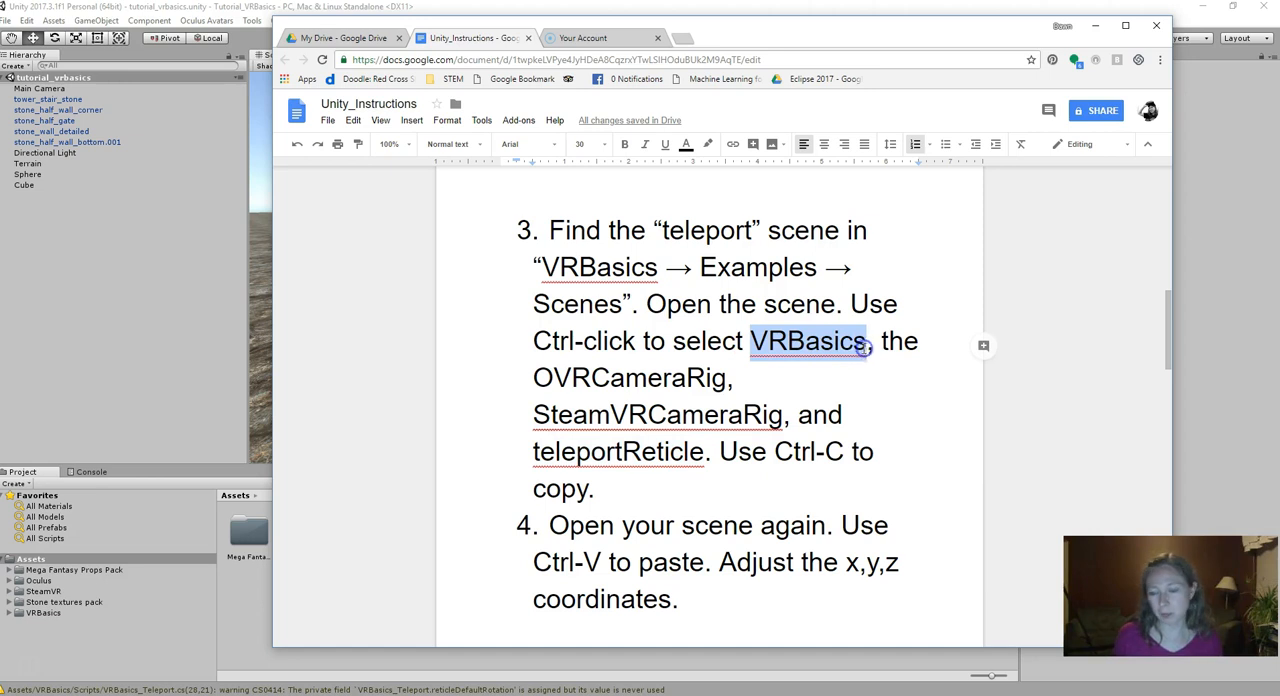
- Return to Unity and open the teleport scene from the VRBasics Examples Scenes folder
{"action": "left_click", "coordinate": [105, 293]}
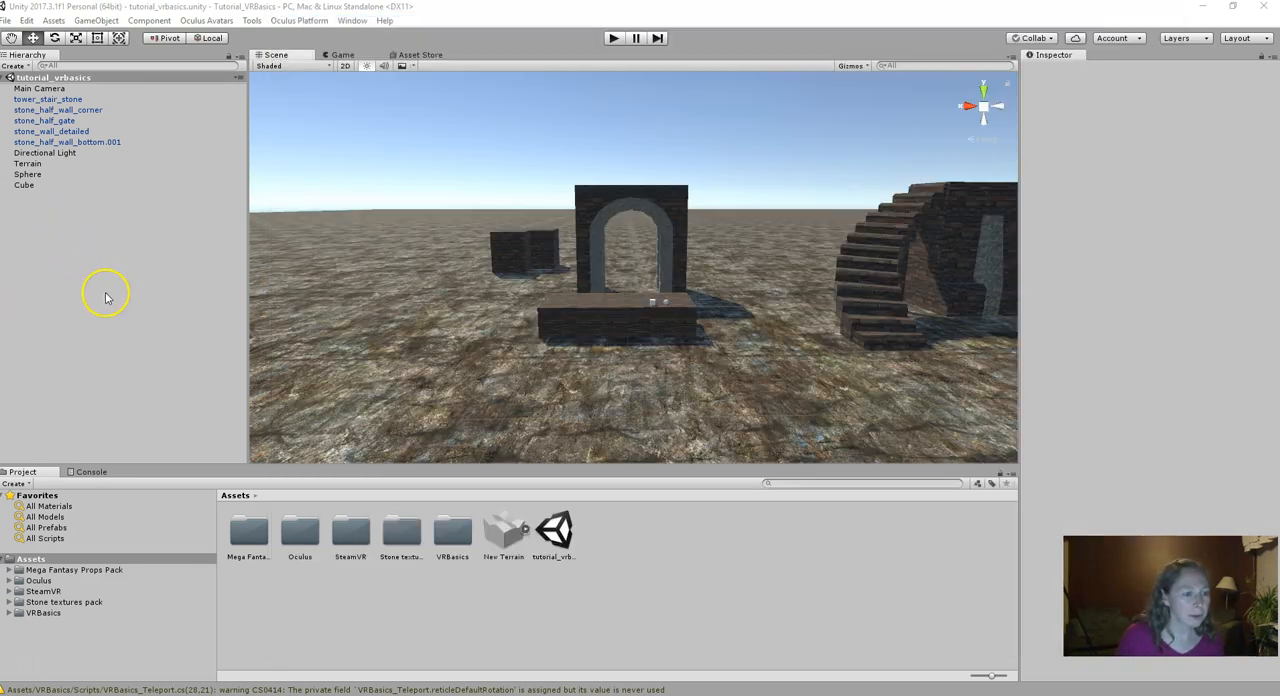
{"action": "left_click", "coordinate": [9, 613]}
{"action": "scroll", "coordinate": [78, 612], "scroll_direction": "down", "scroll_amount": 1}
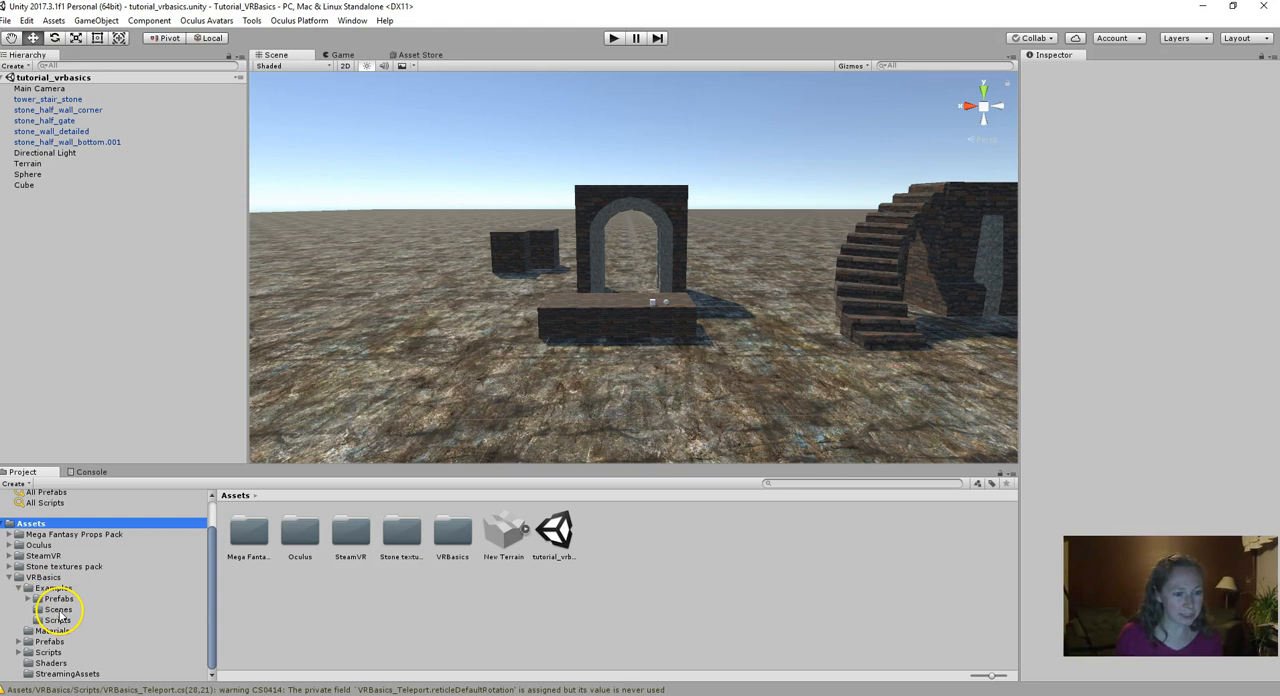
{"action": "left_click", "coordinate": [58, 610]}
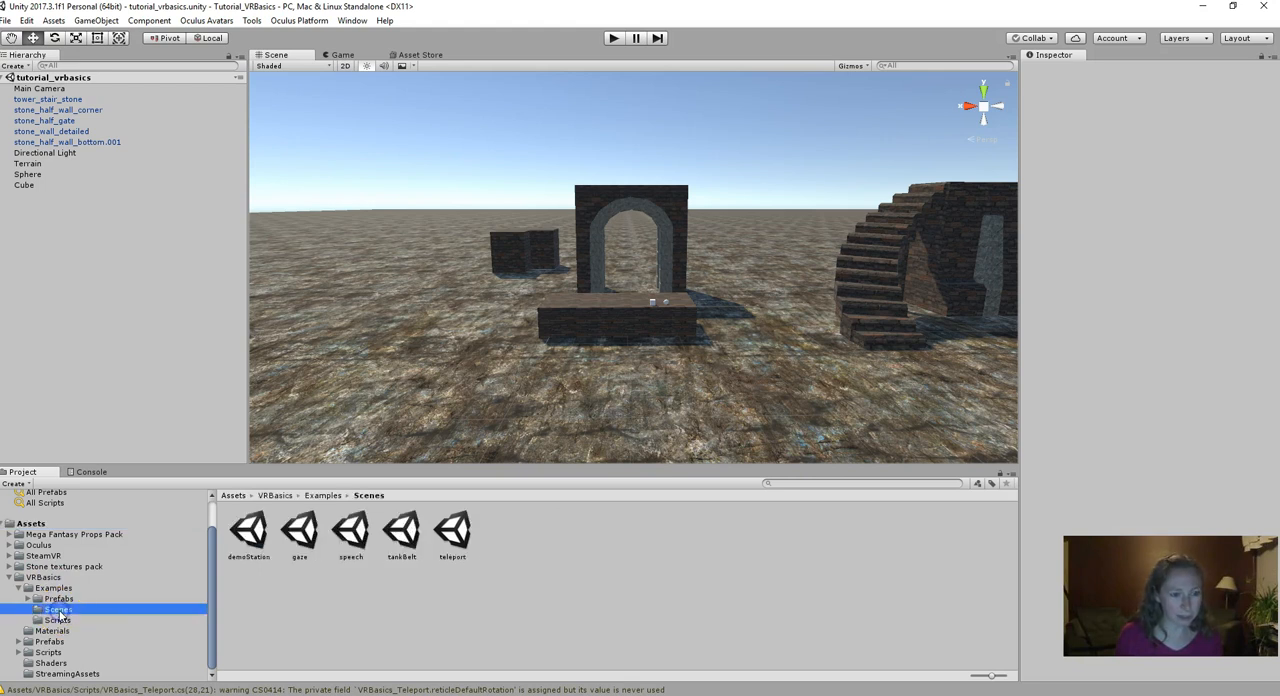
{"action": "double_click", "coordinate": [452, 532]}
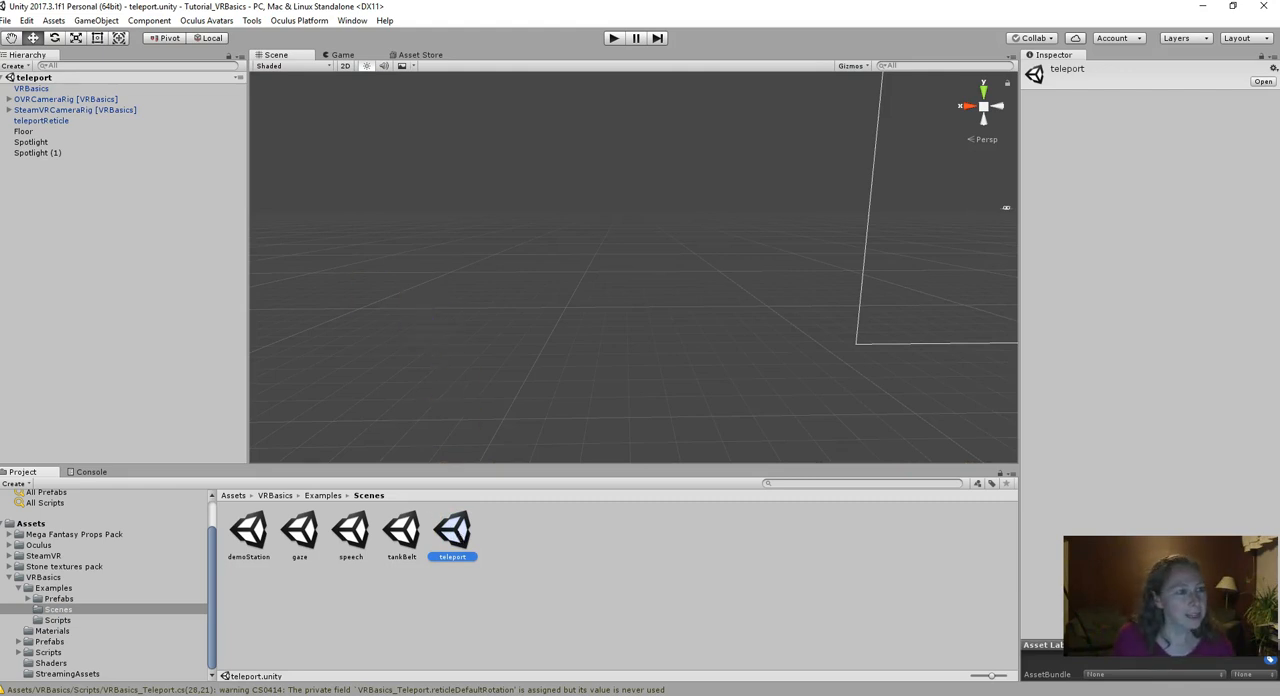
- Inspect the OVRCameraRig and the Floor plane in the teleport scene
{"action": "double_click", "coordinate": [42, 100]}
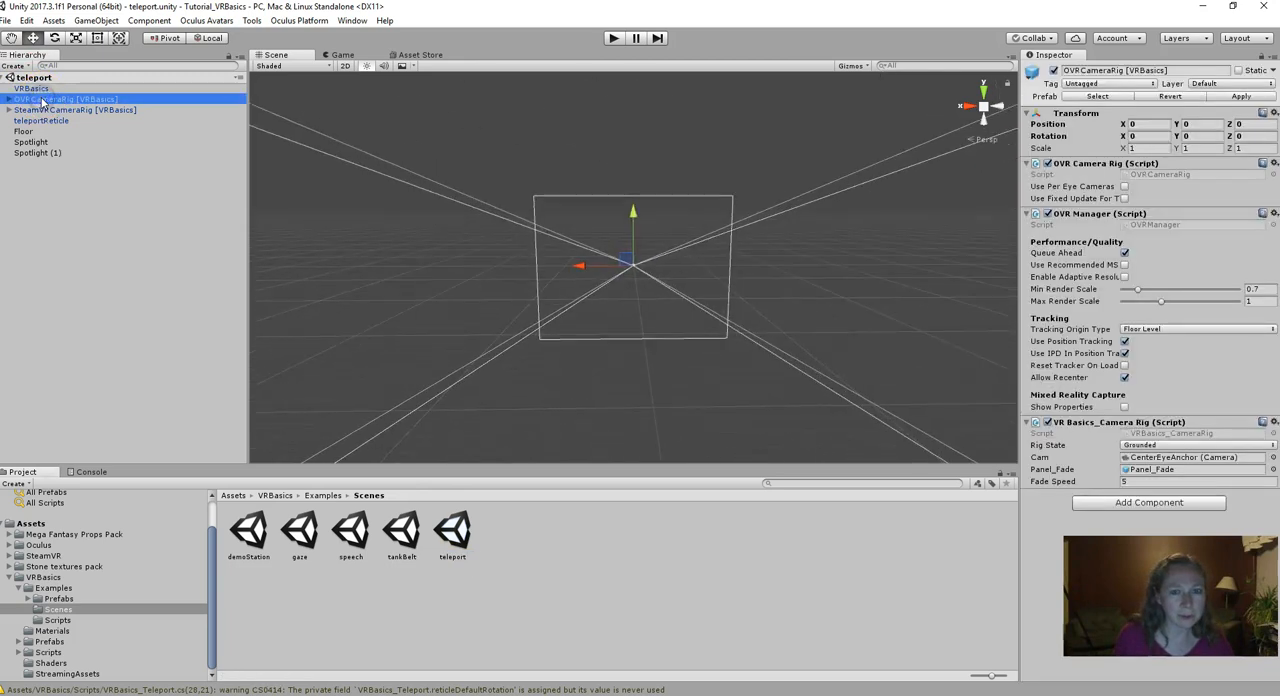
{"action": "scroll", "coordinate": [661, 286], "scroll_direction": "up", "scroll_amount": 5}
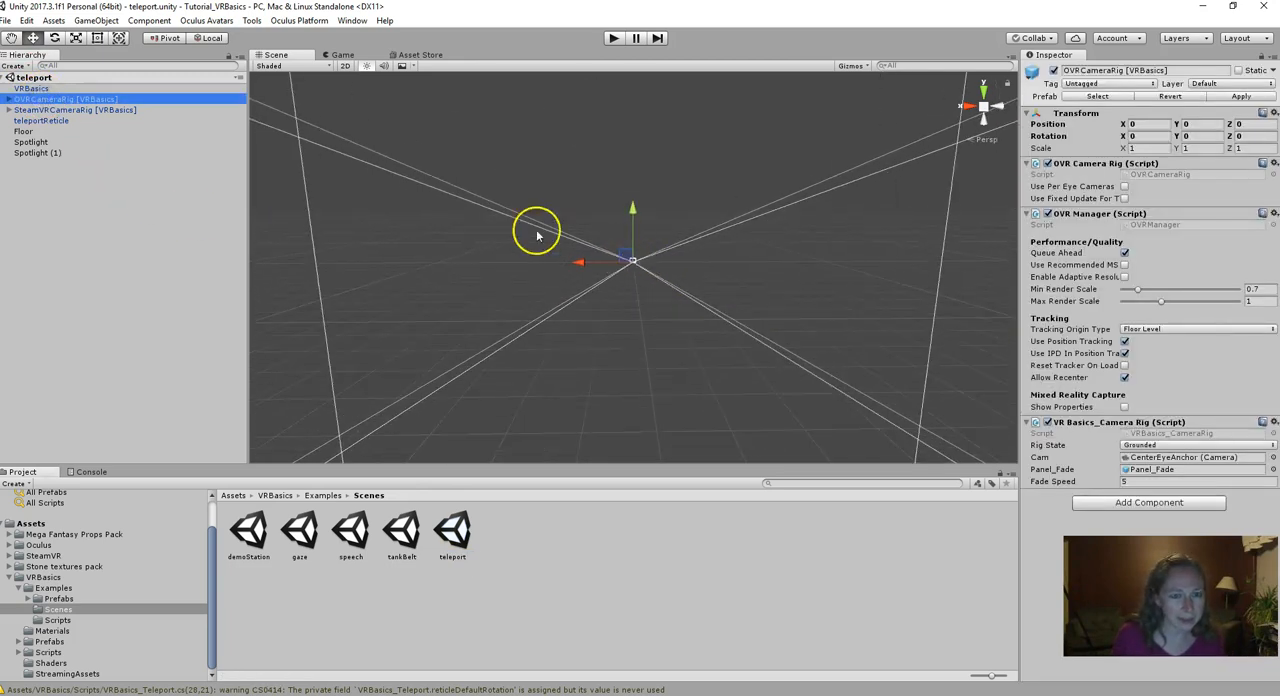
{"action": "double_click", "coordinate": [24, 131]}
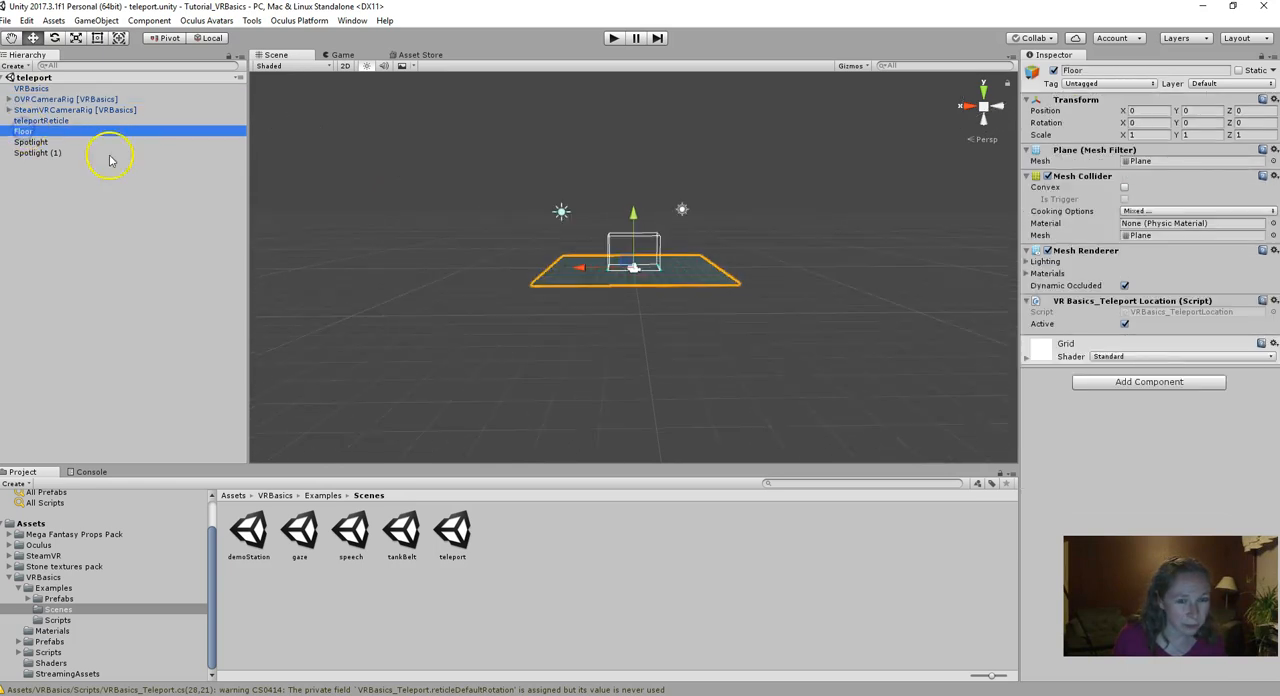
{"action": "left_click", "coordinate": [605, 358]}
{"action": "scroll", "coordinate": [640, 312], "scroll_direction": "up", "scroll_amount": 5}
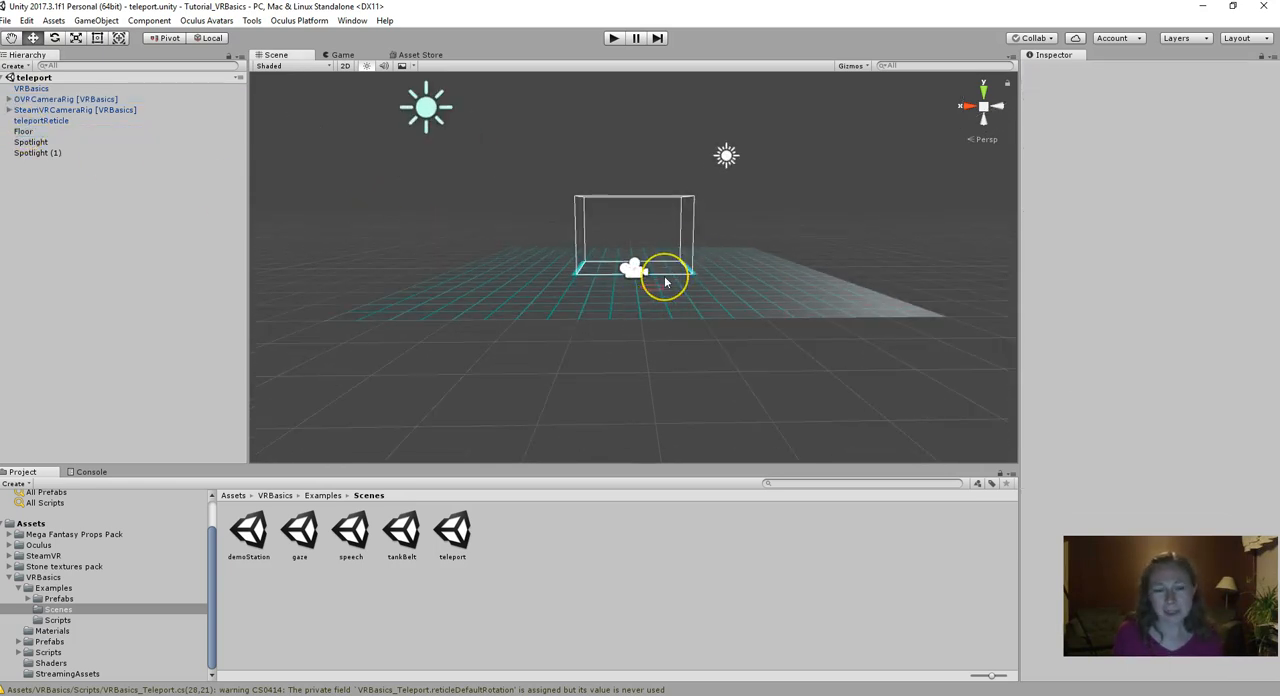
- Select VRBasics, OVRCameraRig, SteamVRCameraRig and teleportReticle together in the teleport scene and copy them
{"action": "left_click", "coordinate": [30, 89]}
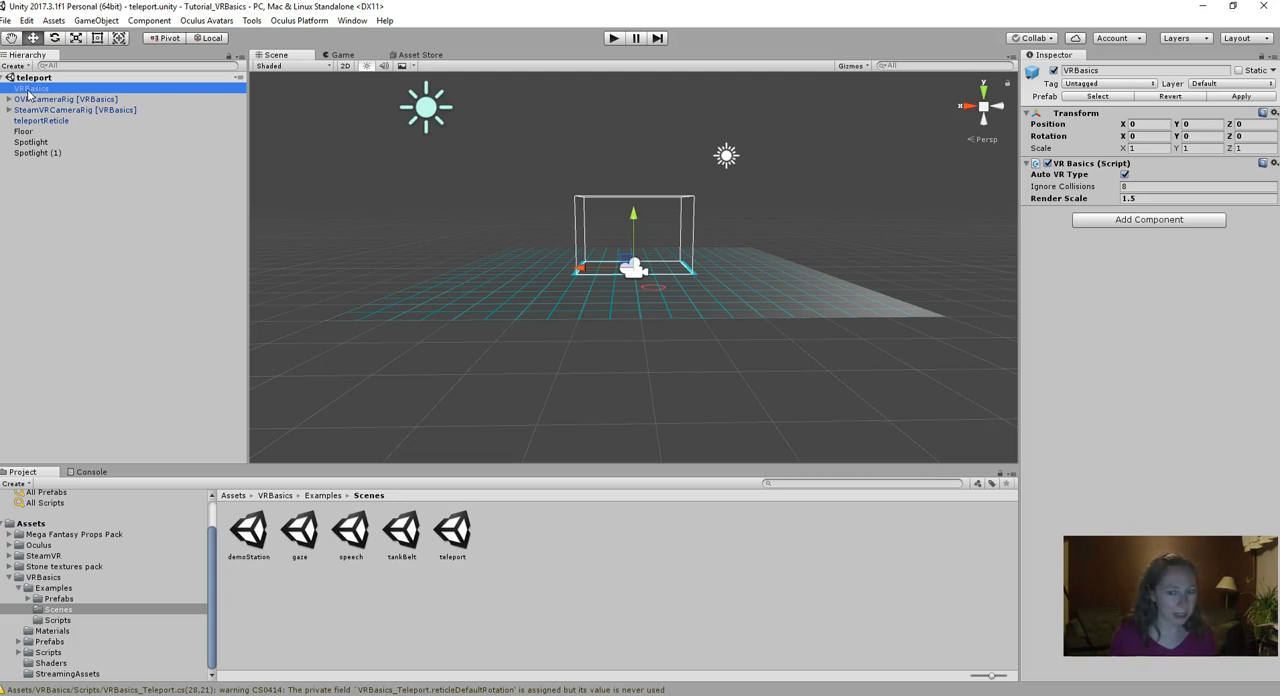
{"action": "left_click", "coordinate": [40, 99], "text": "ctrl"}
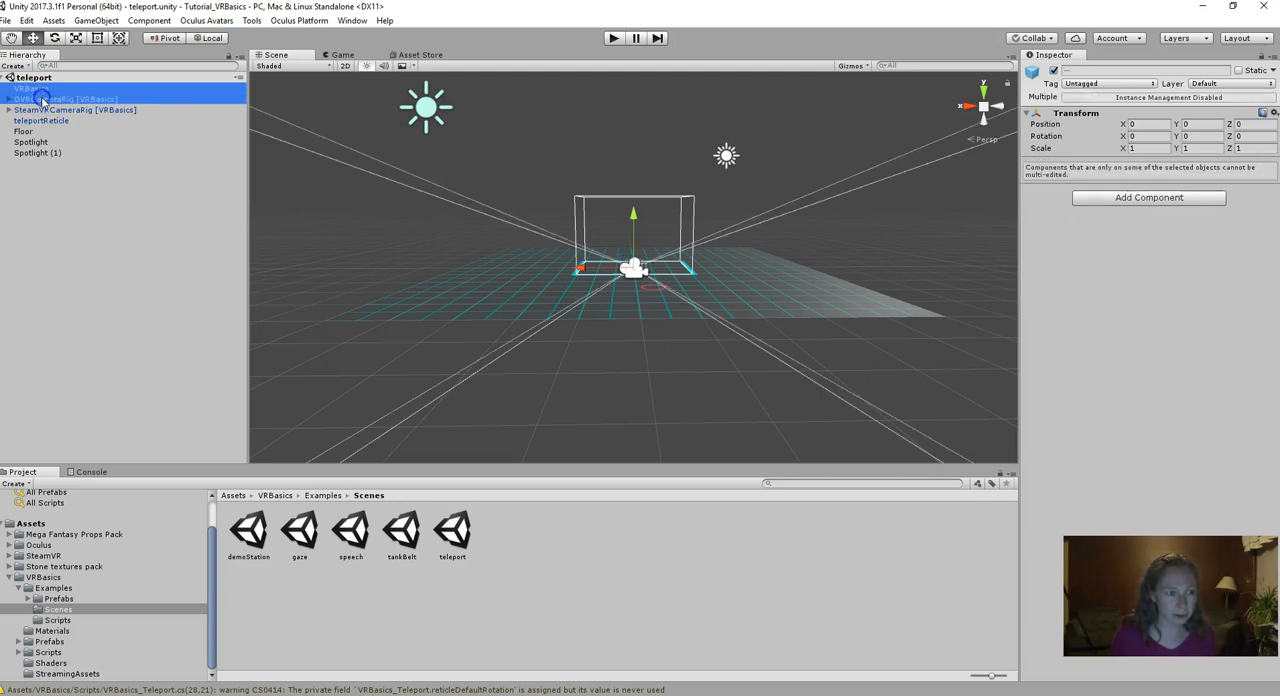
{"action": "left_click", "coordinate": [43, 109], "text": "ctrl"}
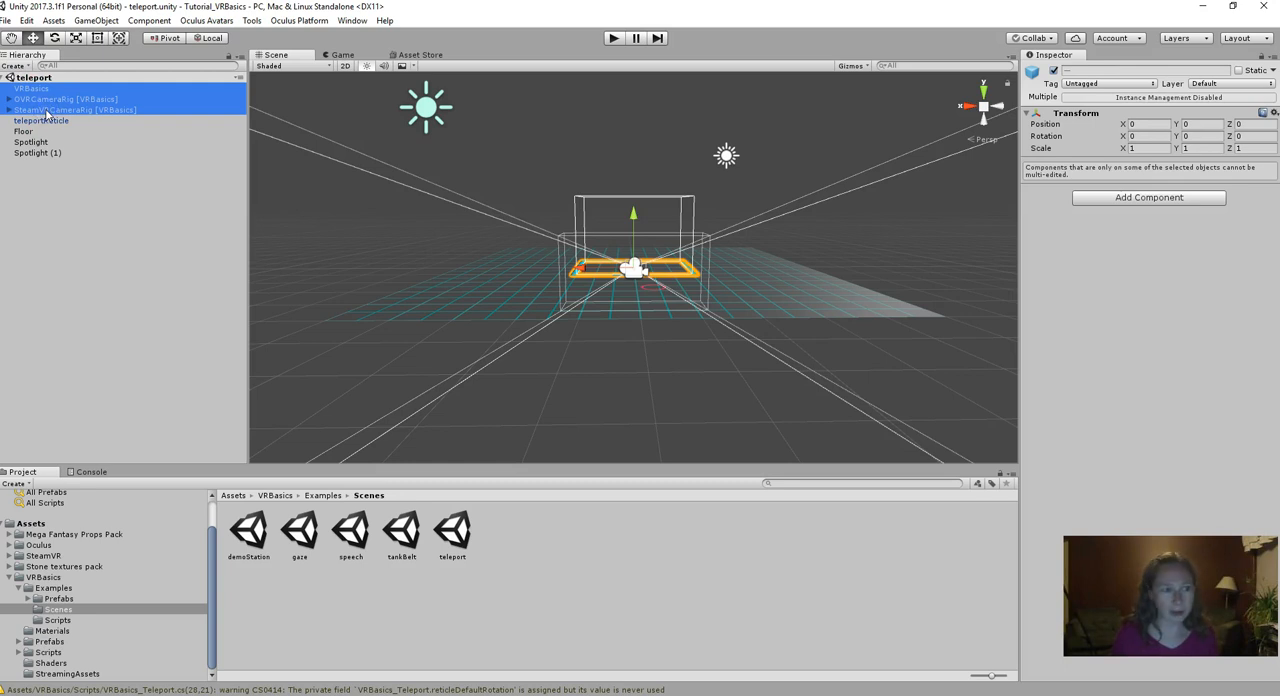
{"action": "left_click", "coordinate": [46, 121], "text": "ctrl"}
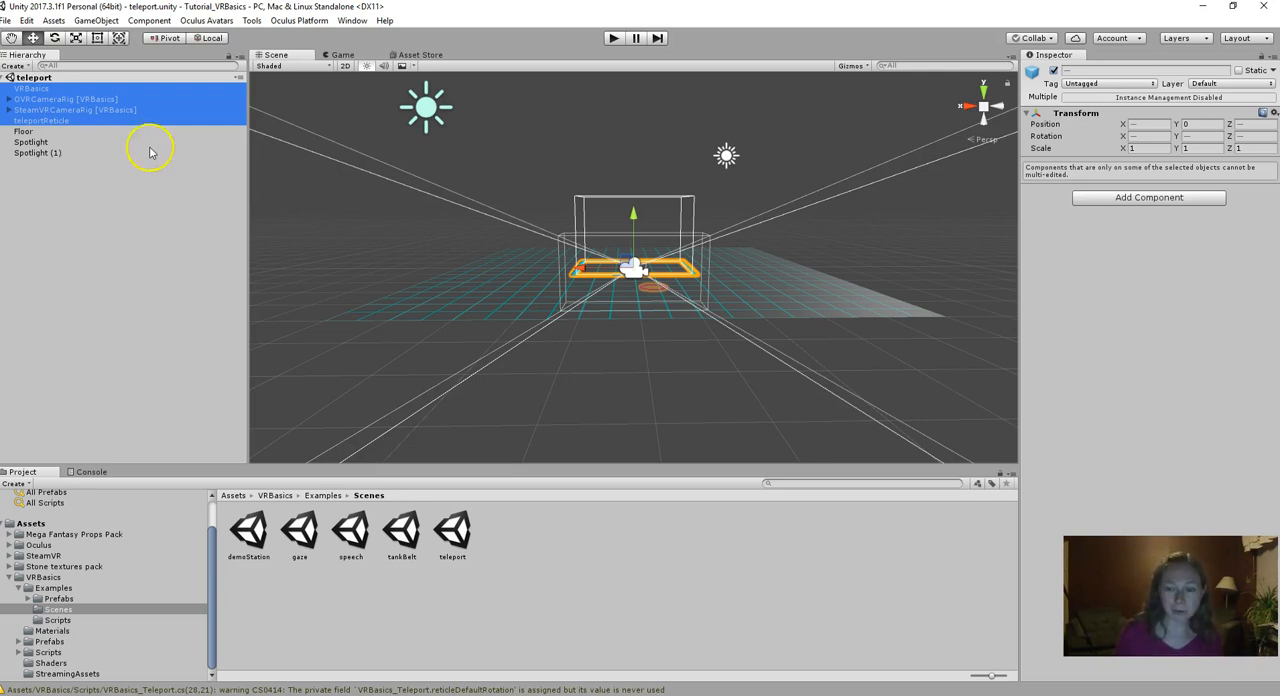
- Reopen the tutorial_vrbasics scene from the Assets folder and paste the copied VR objects into it
{"action": "left_click", "coordinate": [30, 524]}
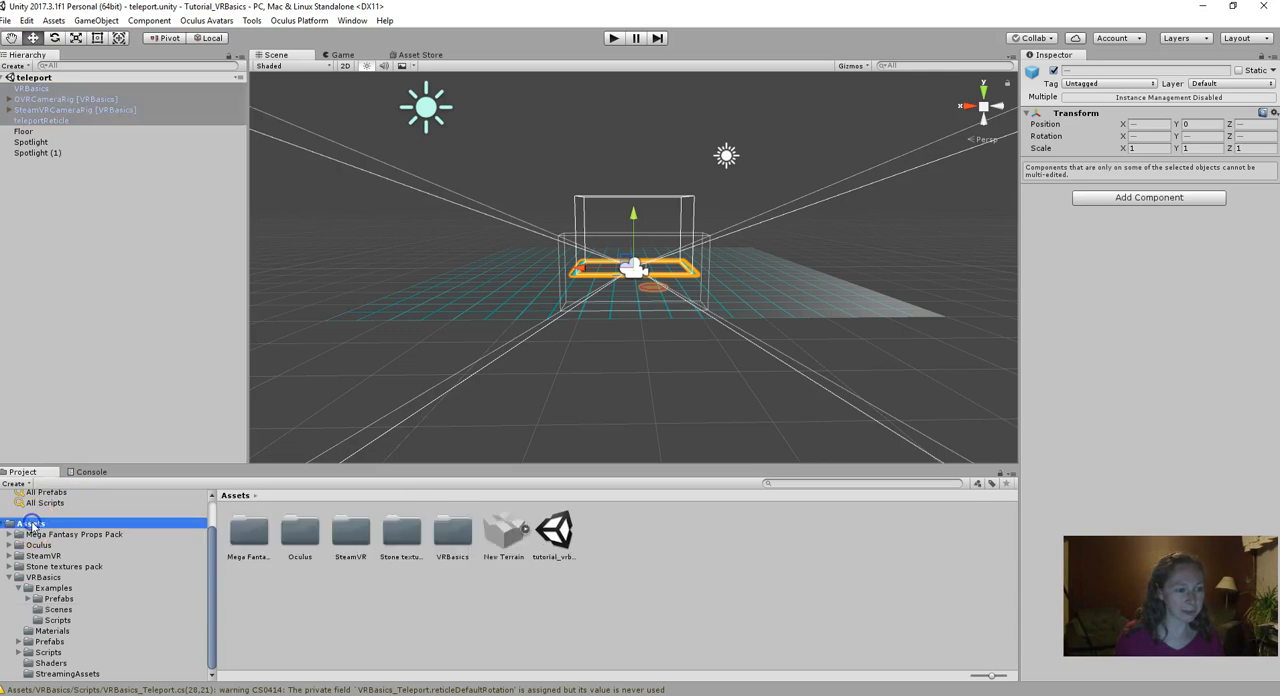
{"action": "double_click", "coordinate": [555, 531]}
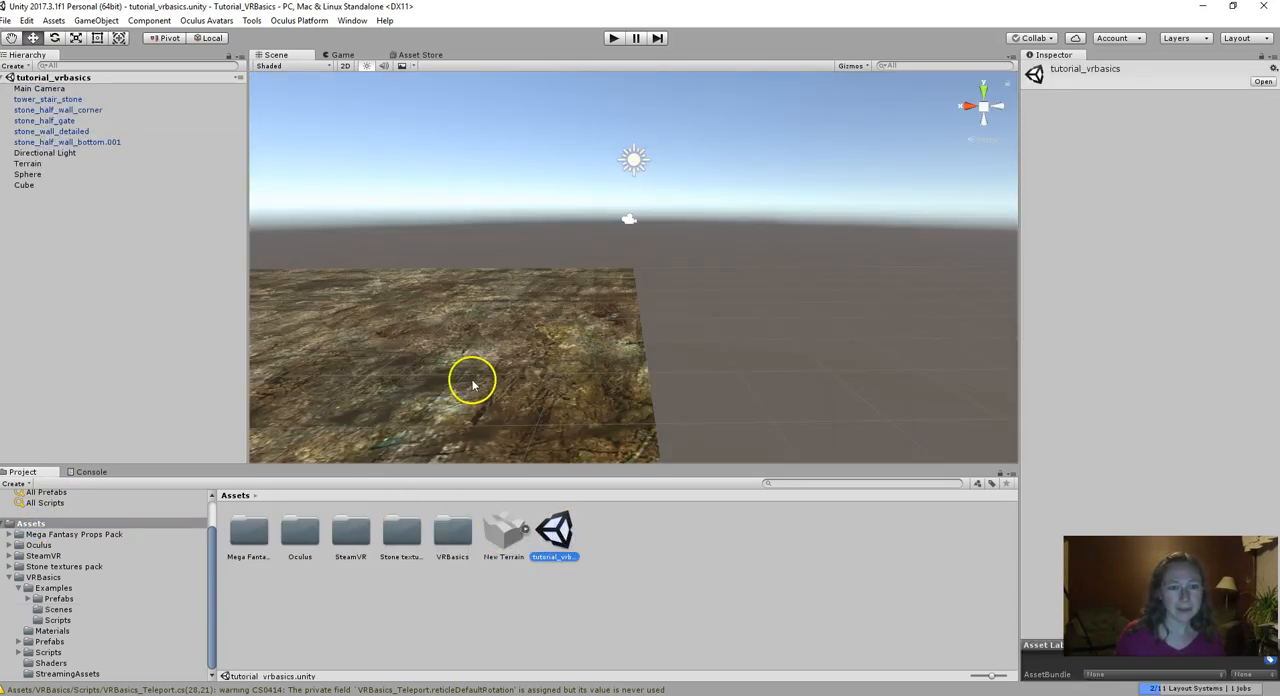
{"action": "middle_click_drag", "start_coordinate": [473, 383], "coordinate": [687, 340]}
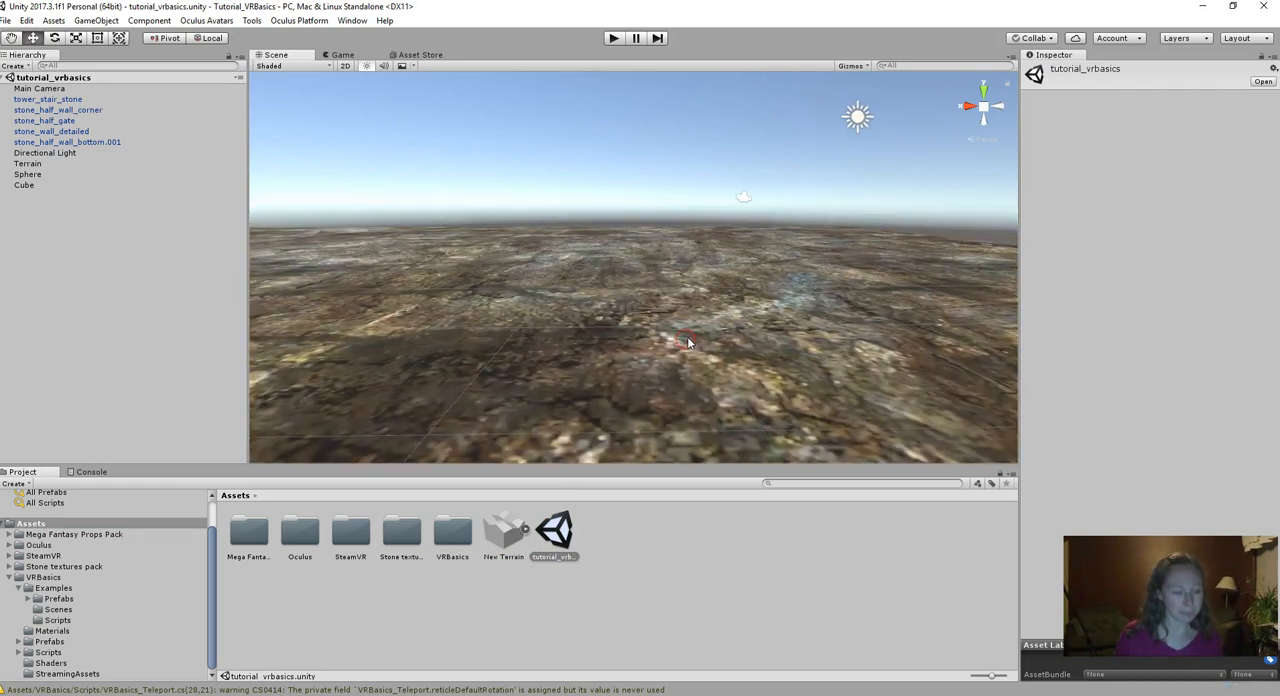
{"action": "key", "text": "ctrl+v"}
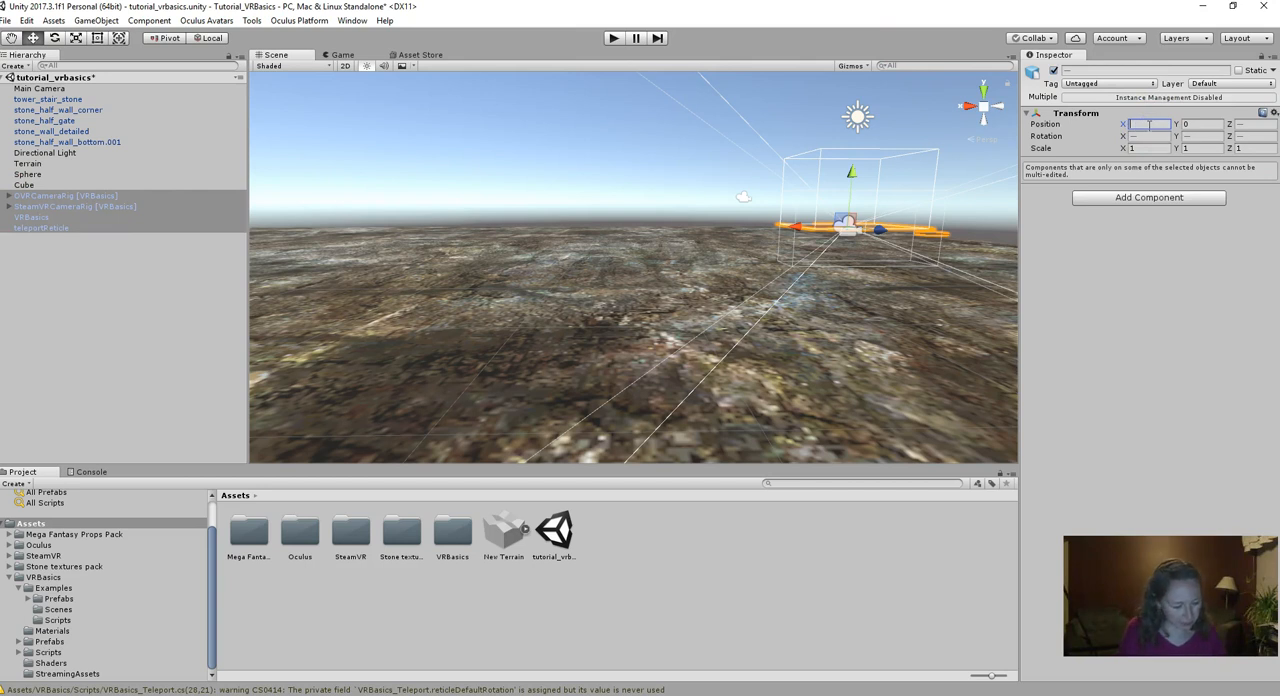
- Set the position of the four pasted VR objects to X 306, Y 2, Z 295
{"action": "type", "text": "306"}
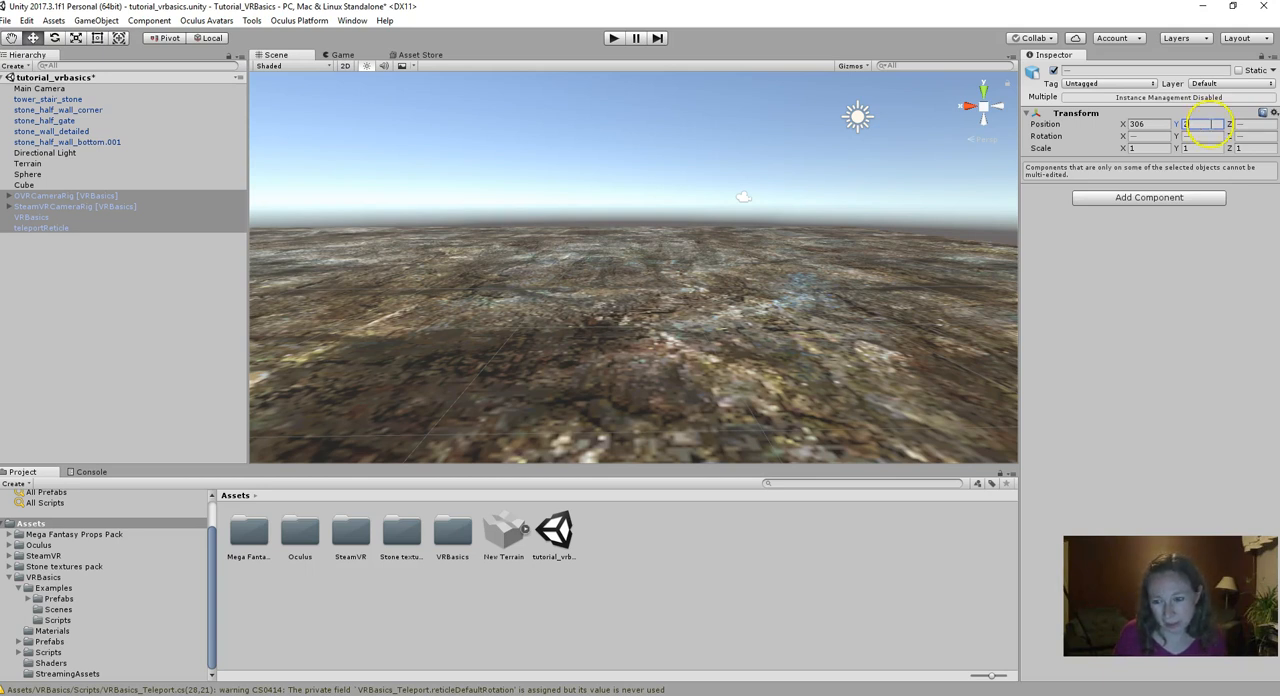
{"action": "left_click", "coordinate": [1255, 124]}
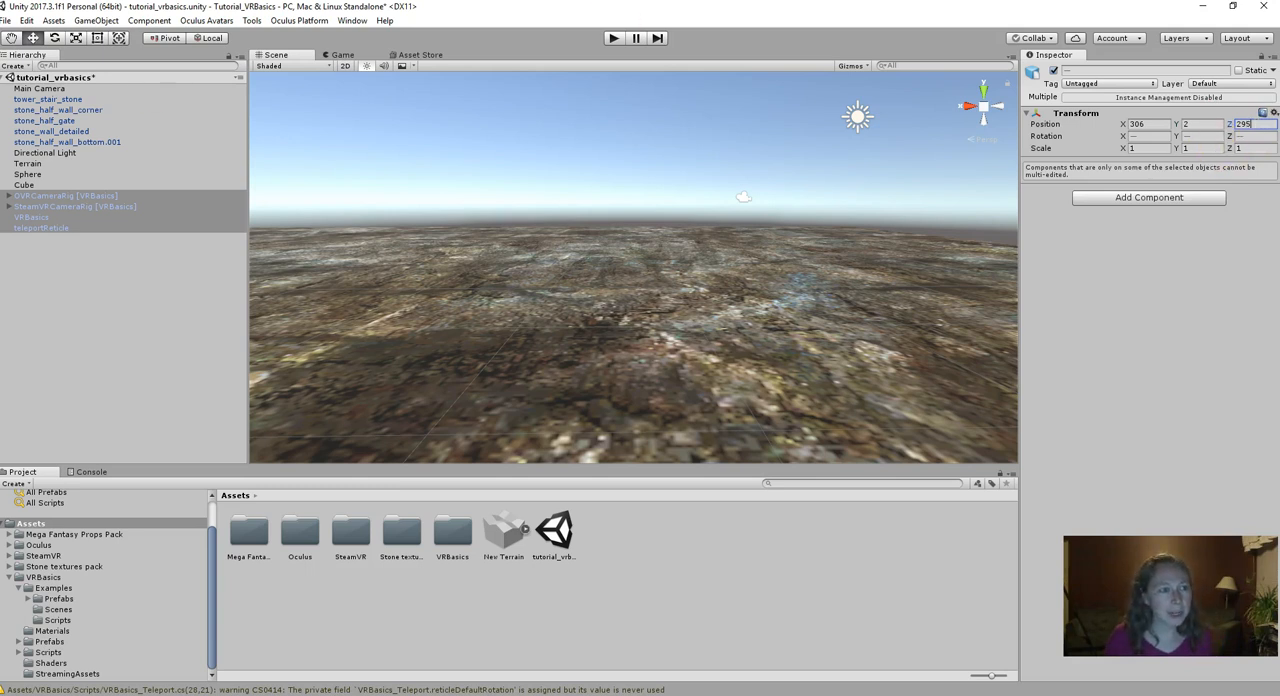
- Check where the pasted VR objects sit relative to stone_half_wall_corner and the stone gate
{"action": "double_click", "coordinate": [47, 110]}
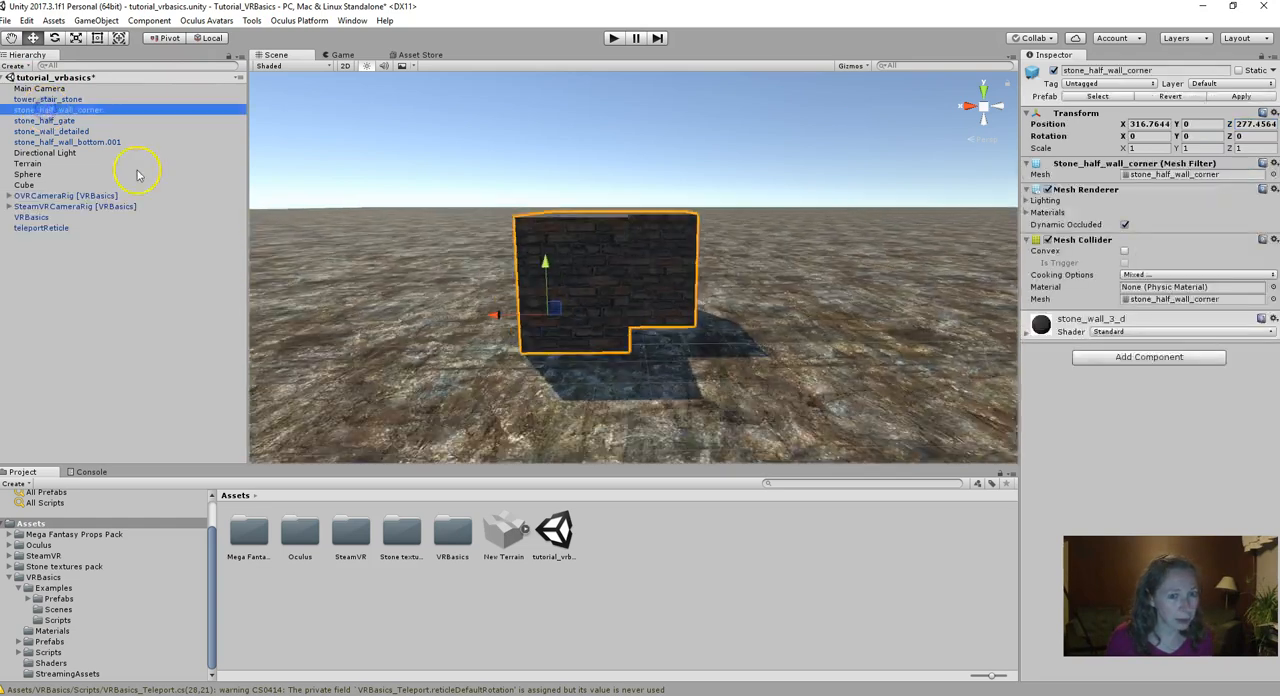
{"action": "scroll", "coordinate": [640, 279], "scroll_direction": "down", "scroll_amount": 2}
{"action": "scroll", "coordinate": [771, 305], "scroll_direction": "down", "scroll_amount": 10}
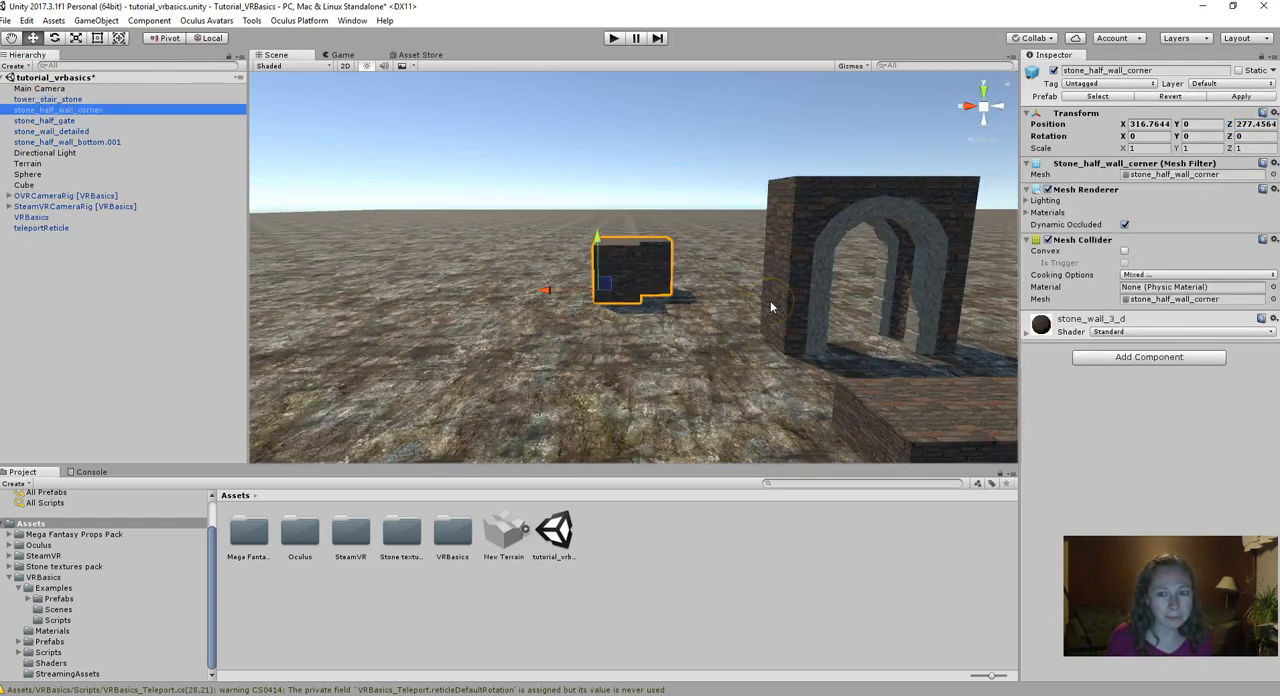
{"action": "scroll", "coordinate": [771, 305], "scroll_direction": "down", "scroll_amount": 3}
{"action": "middle_click_drag", "start_coordinate": [782, 299], "coordinate": [722, 276]}
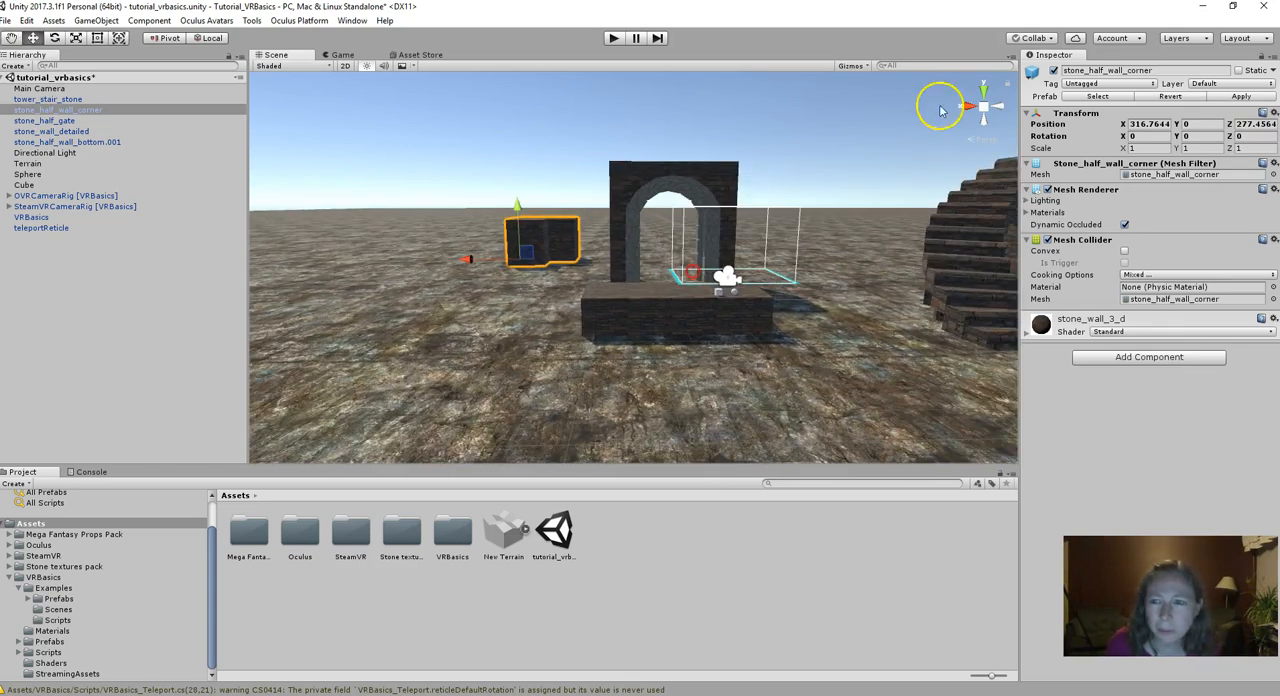
- Set the Y position of OVRCameraRig, SteamVRCameraRig, VRBasics and teleportReticle to 0 and move them together along Z to about 296.58
{"action": "left_click", "coordinate": [40, 185]}
{"action": "left_click", "coordinate": [46, 196]}
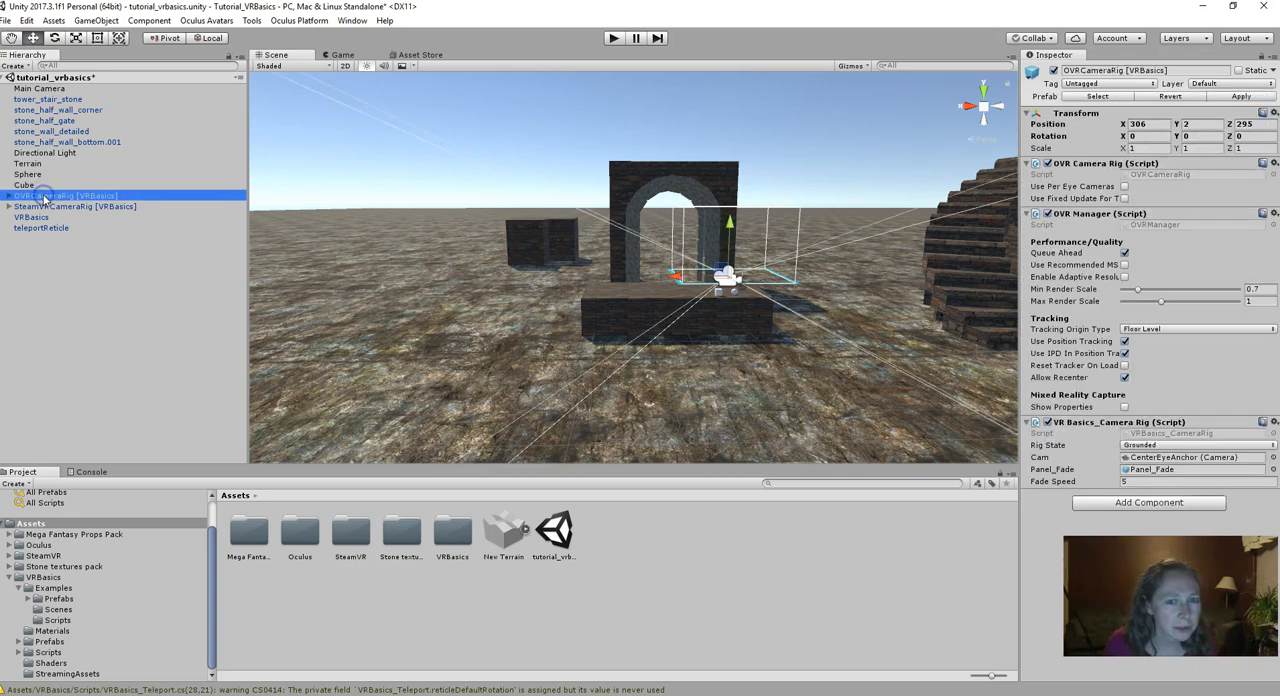
{"action": "left_click", "coordinate": [48, 217], "text": "shift"}
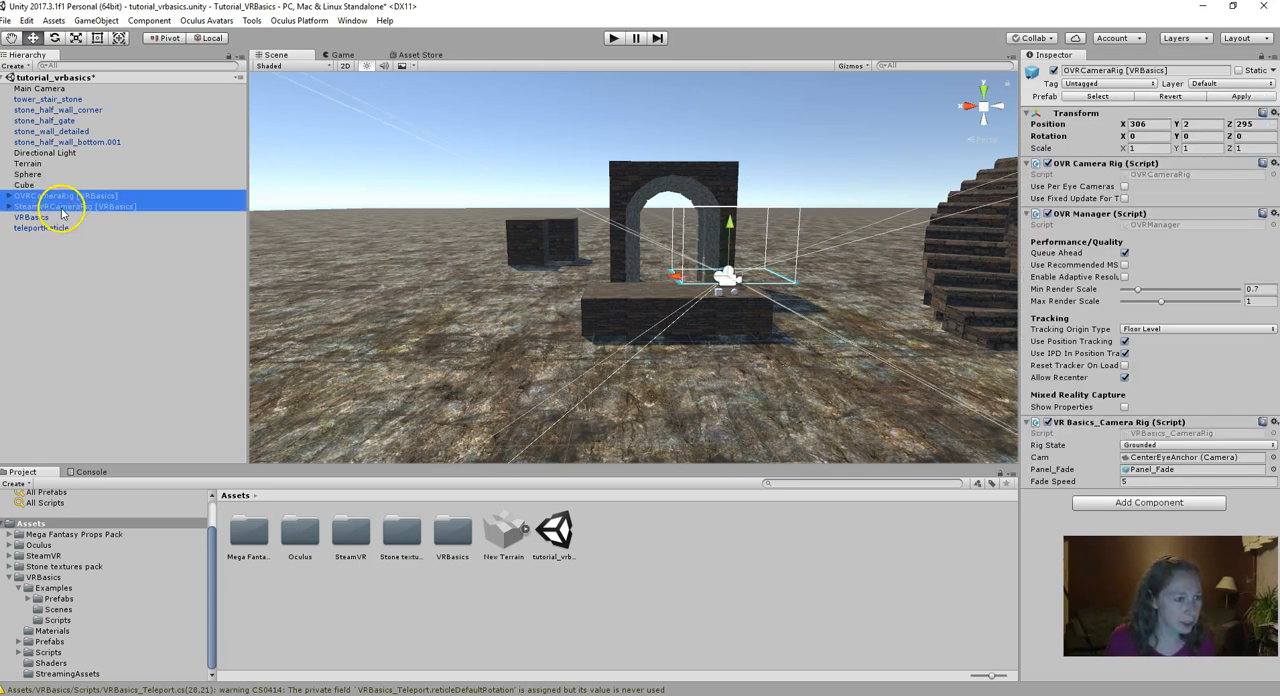
{"action": "left_click", "coordinate": [42, 228], "text": "shift"}
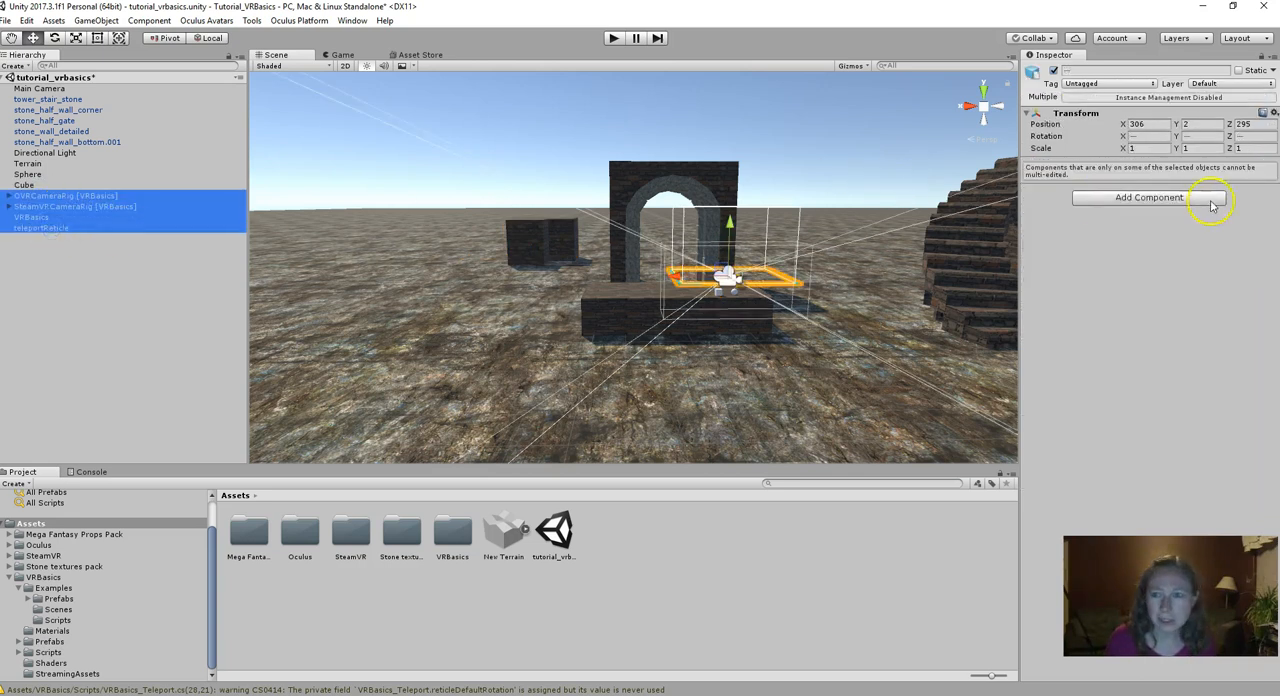
{"action": "left_click", "coordinate": [1209, 125]}
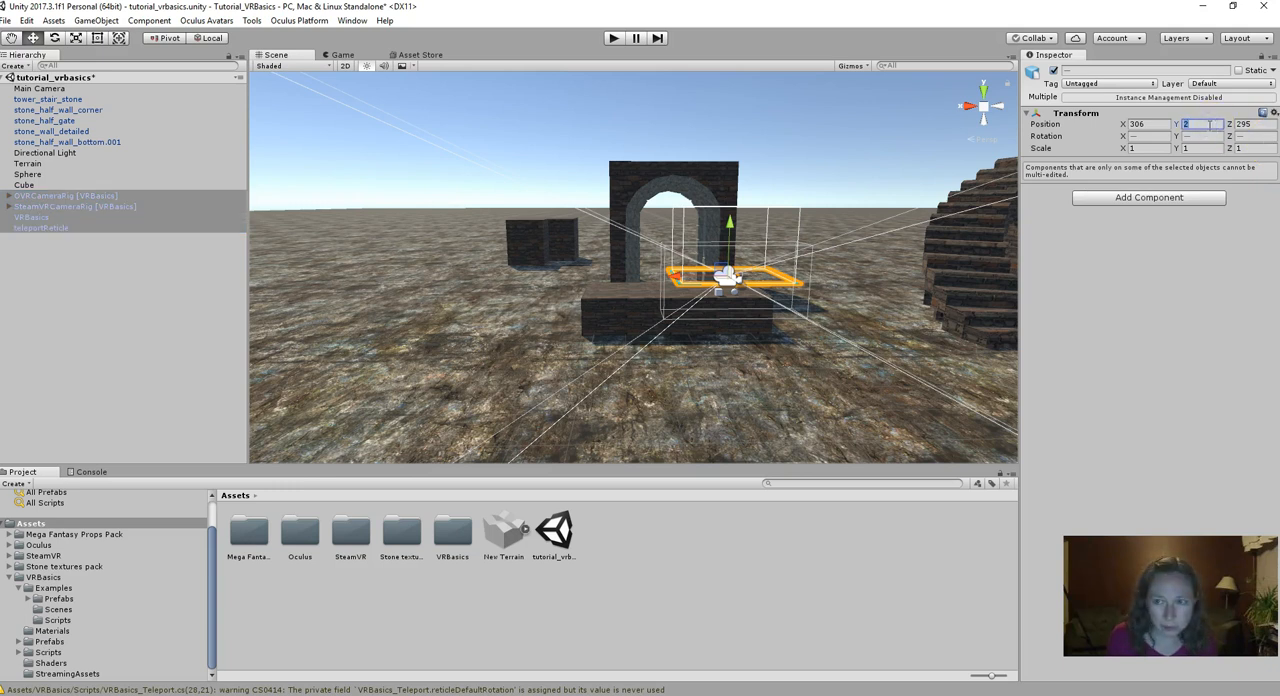
{"action": "type", "text": "0"}
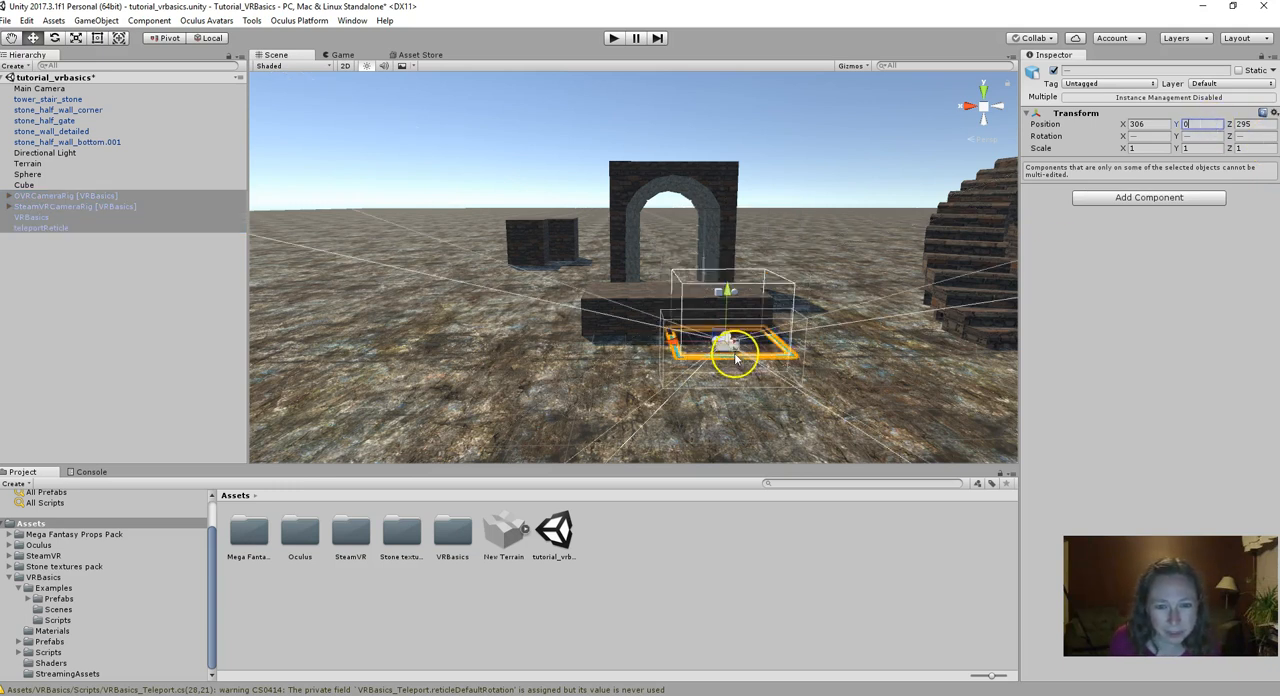
{"action": "left_click_drag", "start_coordinate": [737, 363], "coordinate": [745, 376]}
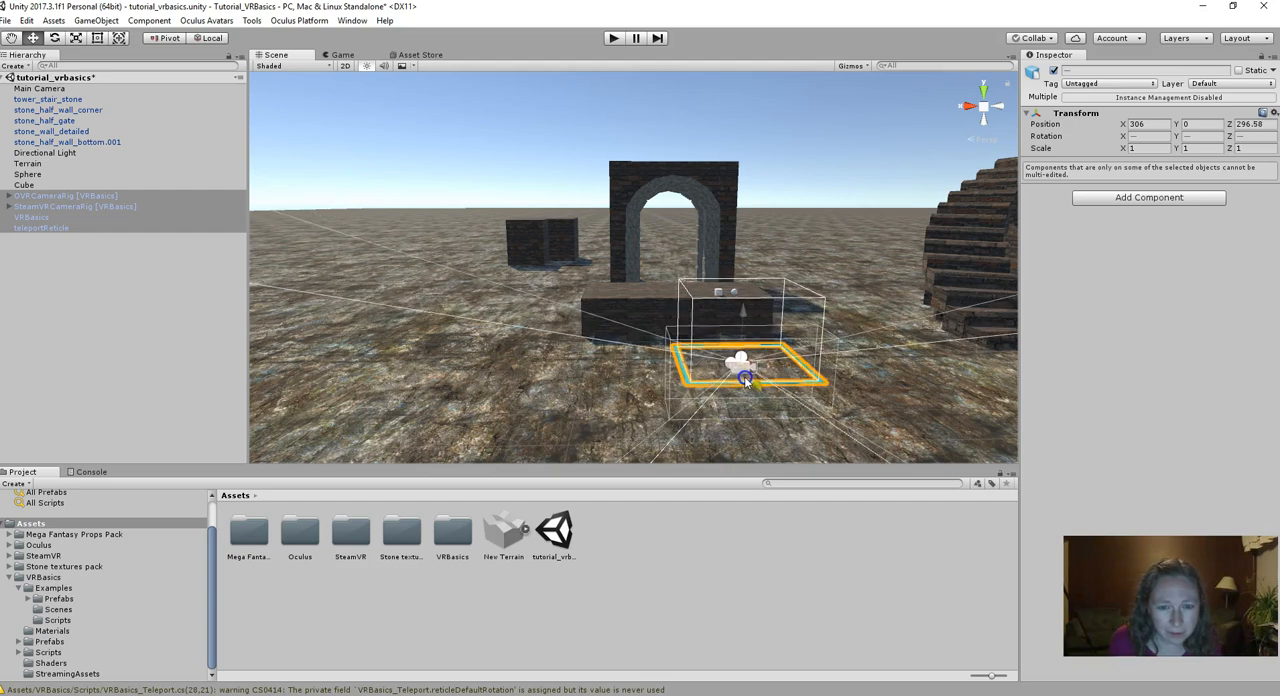
{"action": "middle_click_drag", "start_coordinate": [609, 386], "coordinate": [577, 383]}
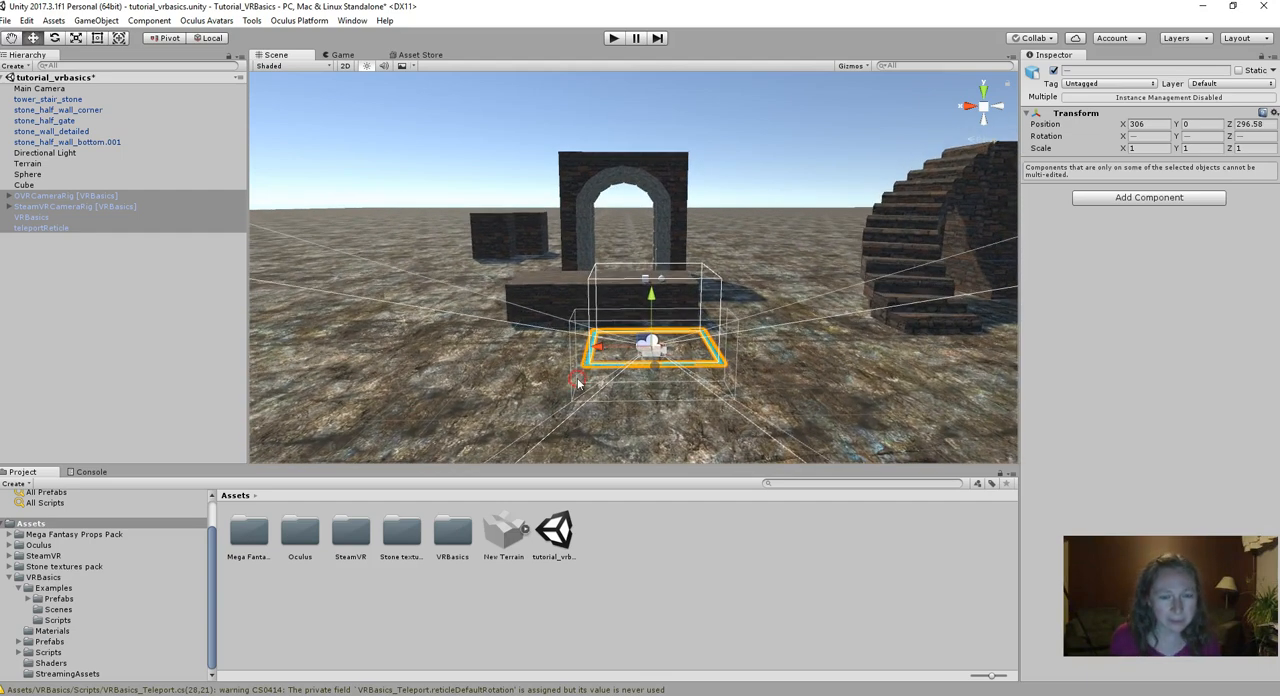
- Run the scene in play mode to check the starting view in the headset, and stop it
{"action": "left_click", "coordinate": [428, 258]}
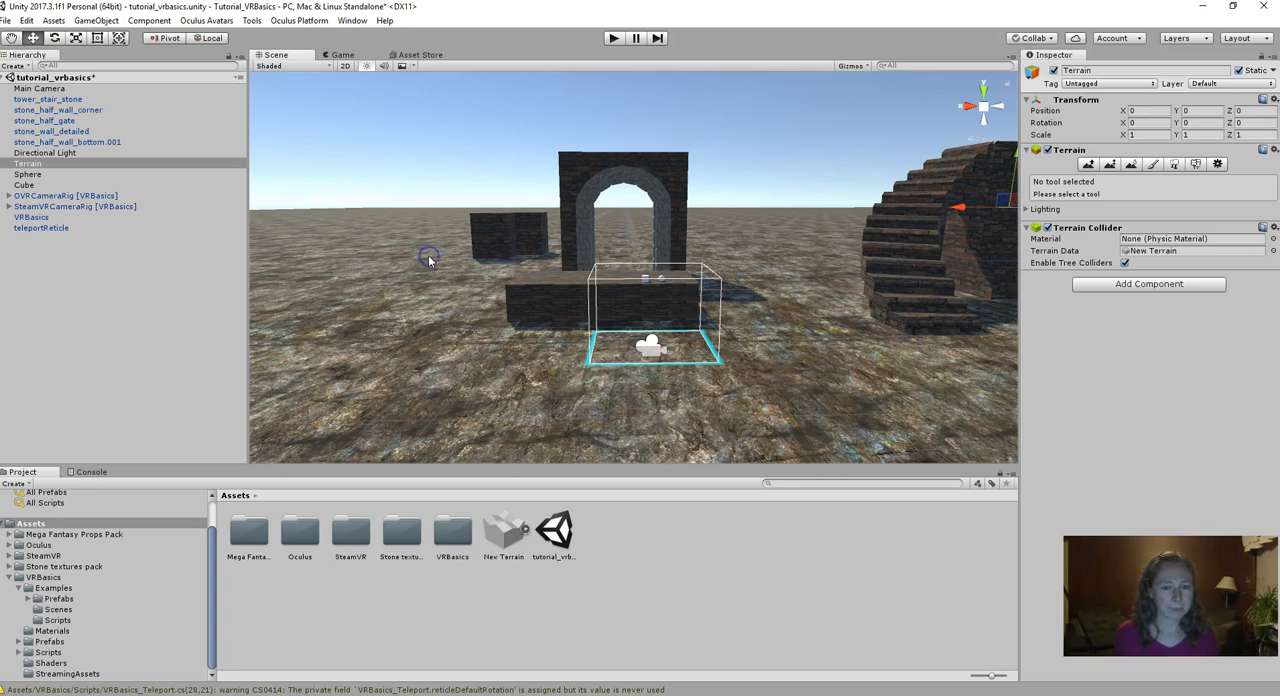
{"action": "left_click", "coordinate": [613, 38]}
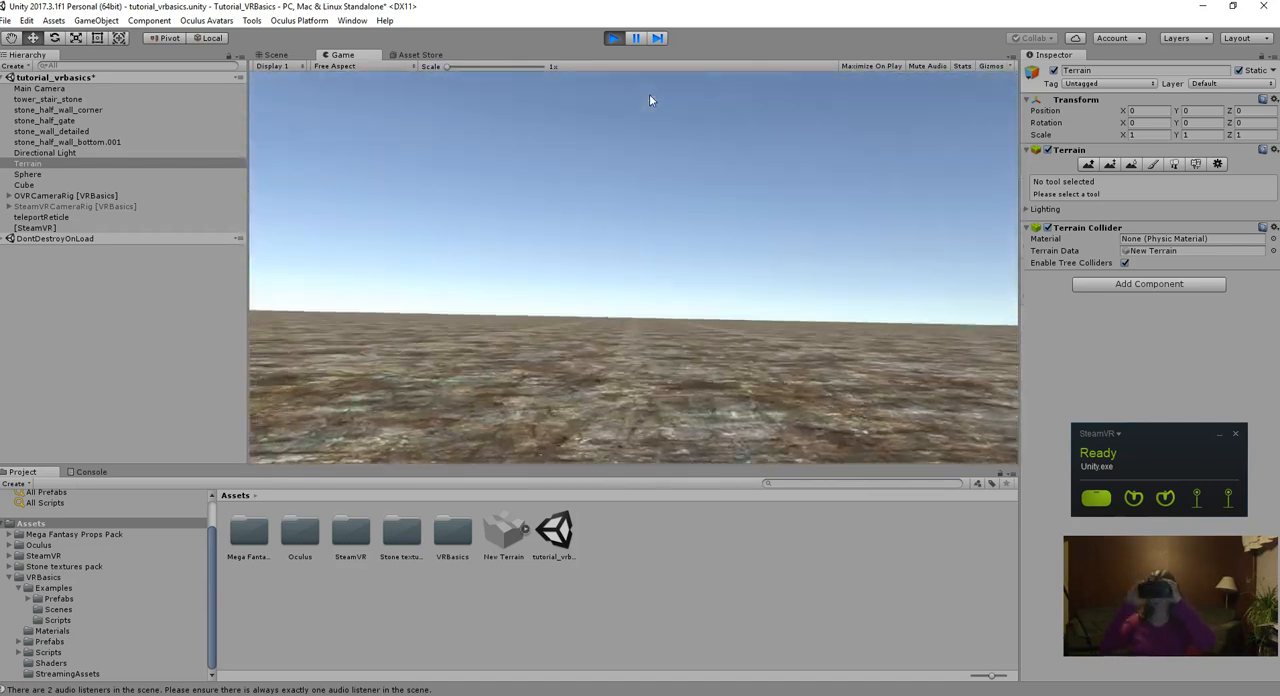
{"action": "left_click", "coordinate": [617, 39]}
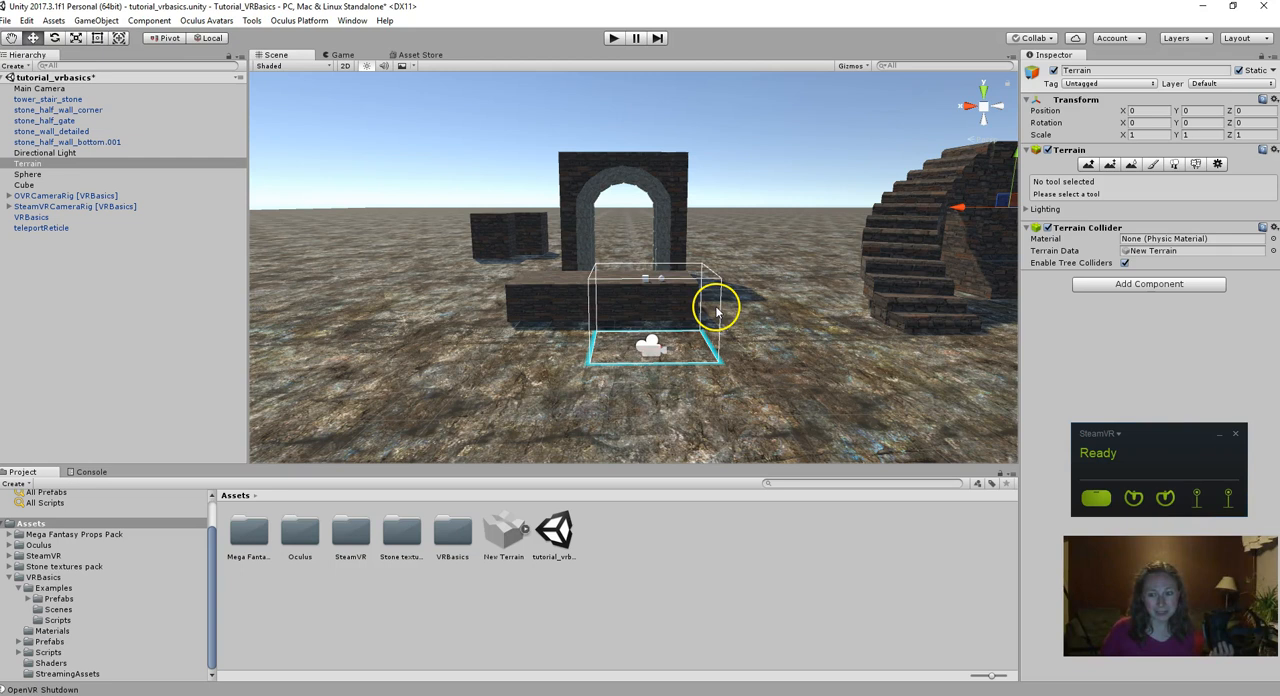
- Set the Y rotation of OVRCameraRig, SteamVRCameraRig, VRBasics and teleportReticle to 180
{"action": "left_click", "coordinate": [34, 196]}
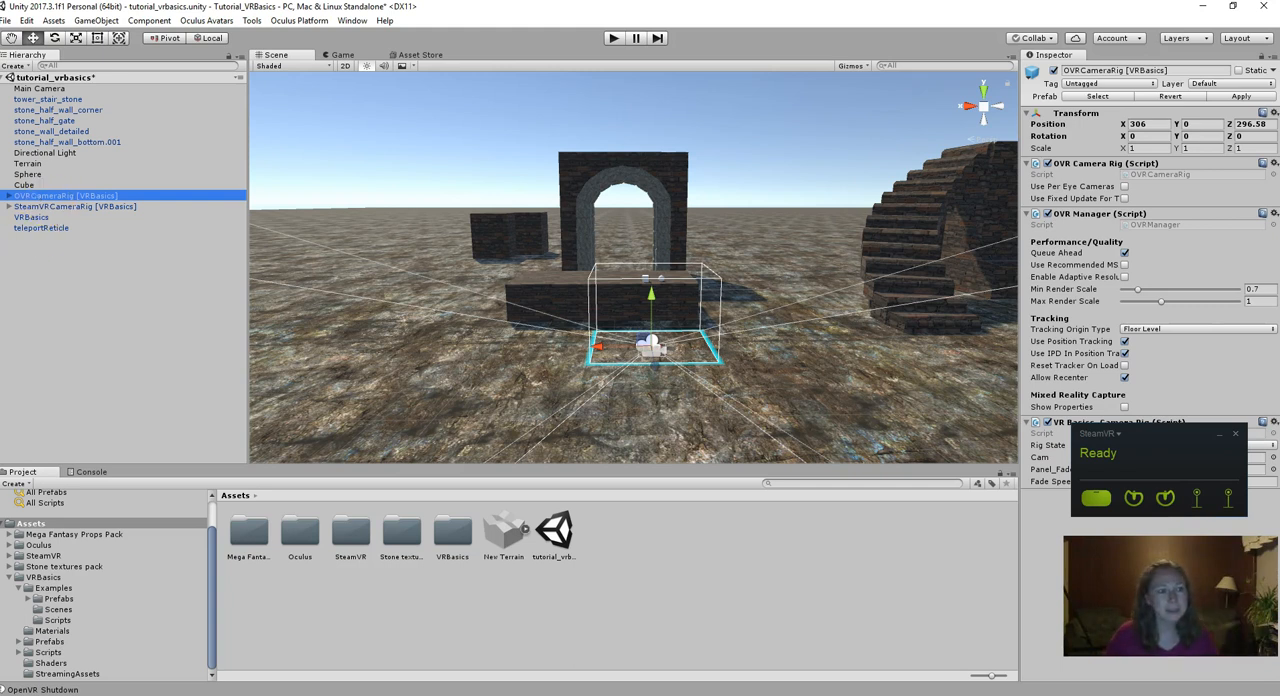
{"action": "left_click", "coordinate": [42, 207], "text": "ctrl"}
{"action": "left_click", "coordinate": [40, 217], "text": "ctrl"}
{"action": "left_click", "coordinate": [42, 228], "text": "ctrl"}
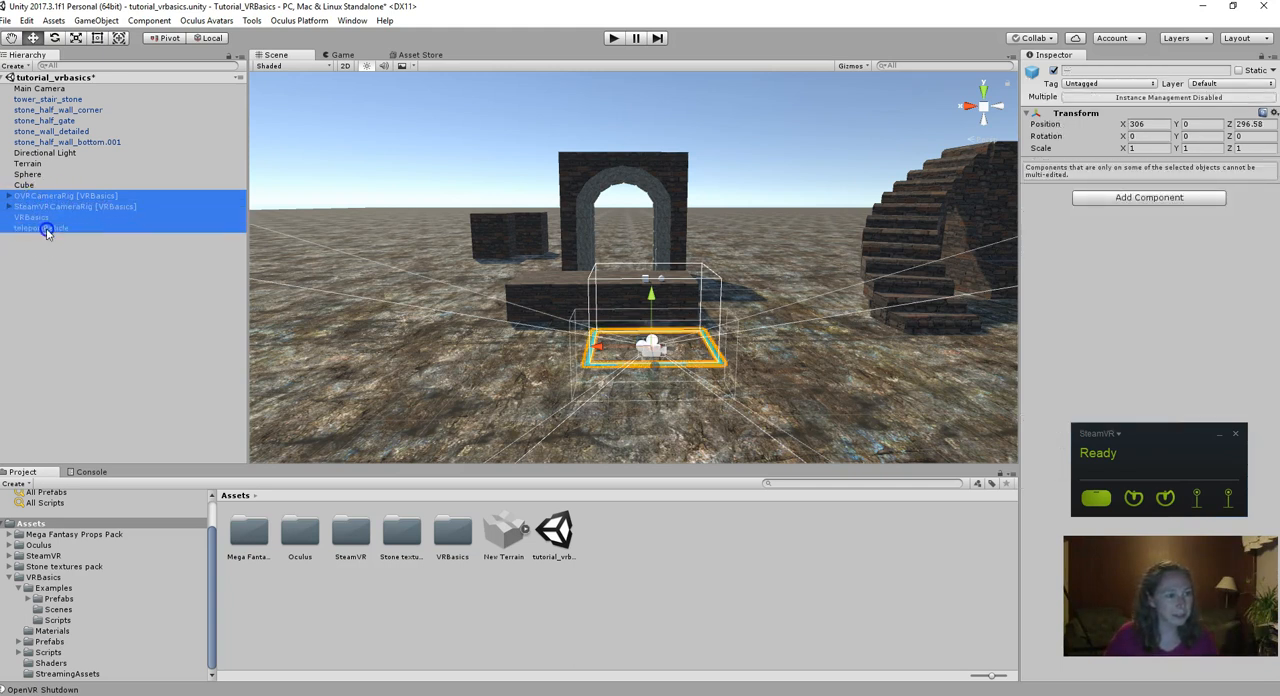
{"action": "left_click", "coordinate": [1203, 137]}
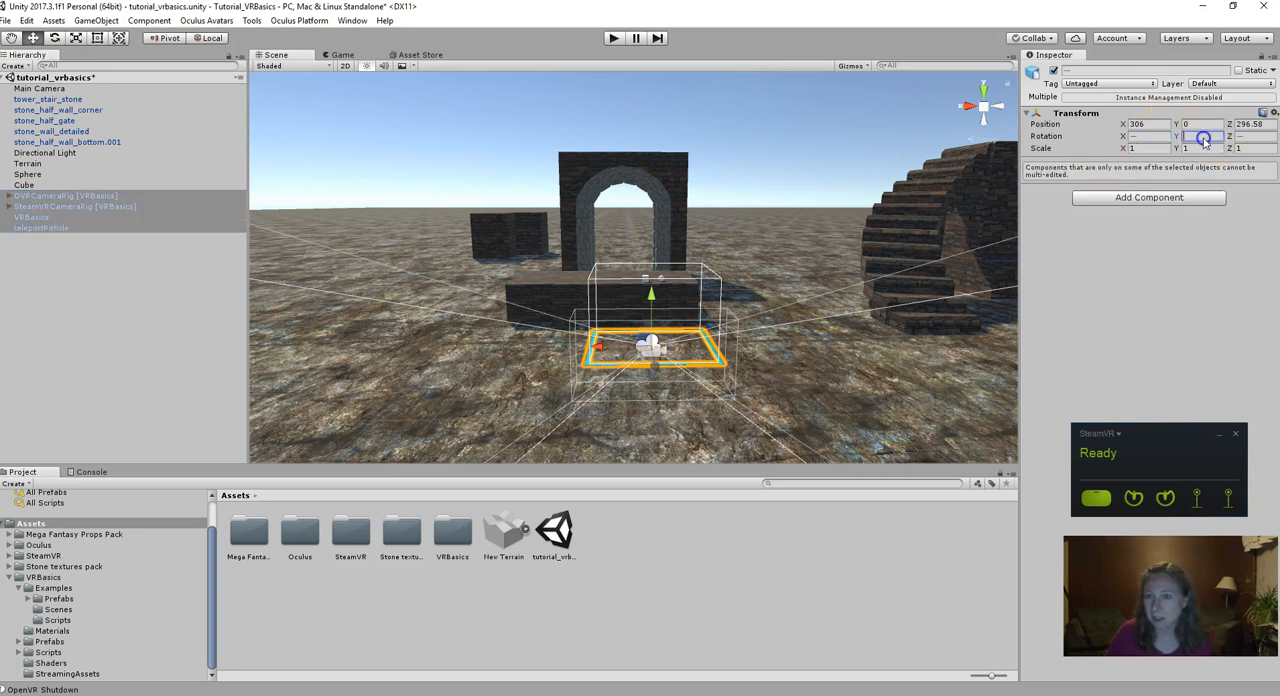
{"action": "type", "text": "180"}
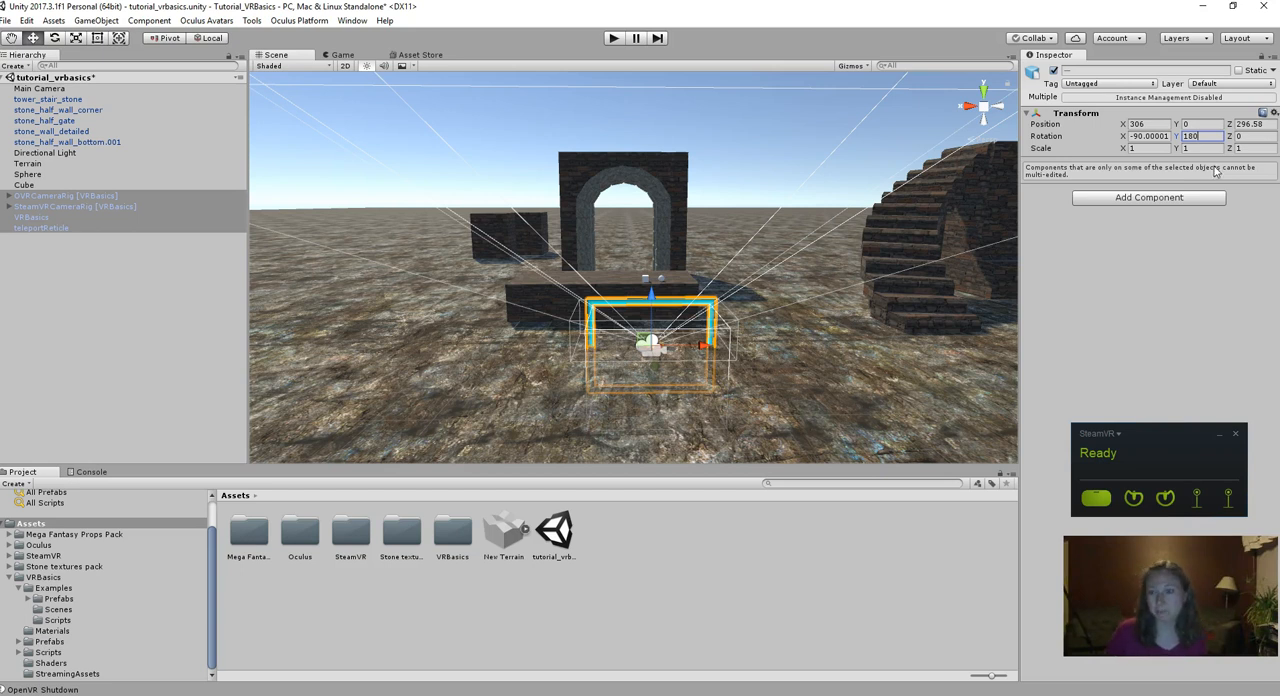
{"action": "left_click", "coordinate": [1134, 264]}
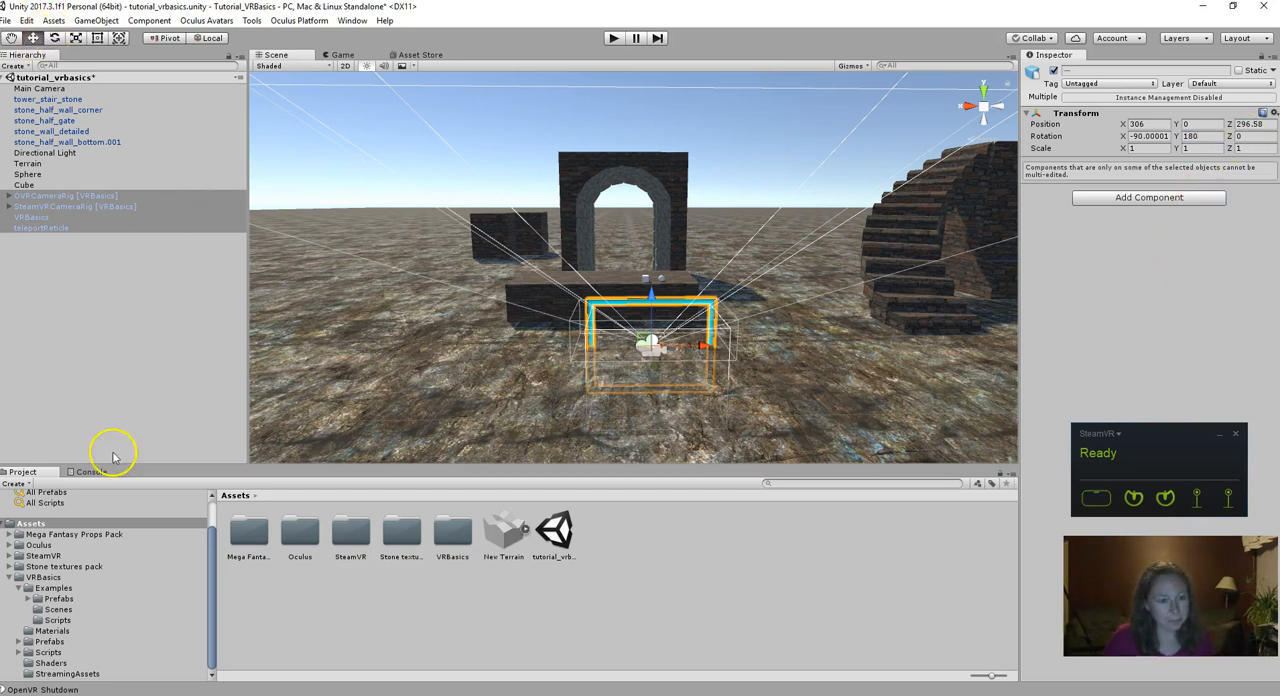
- Switch to the Unity_Instructions document in Google Docs and read the steps on teleport locations and required colliders
{"action": "key", "text": "alt+Tab"}
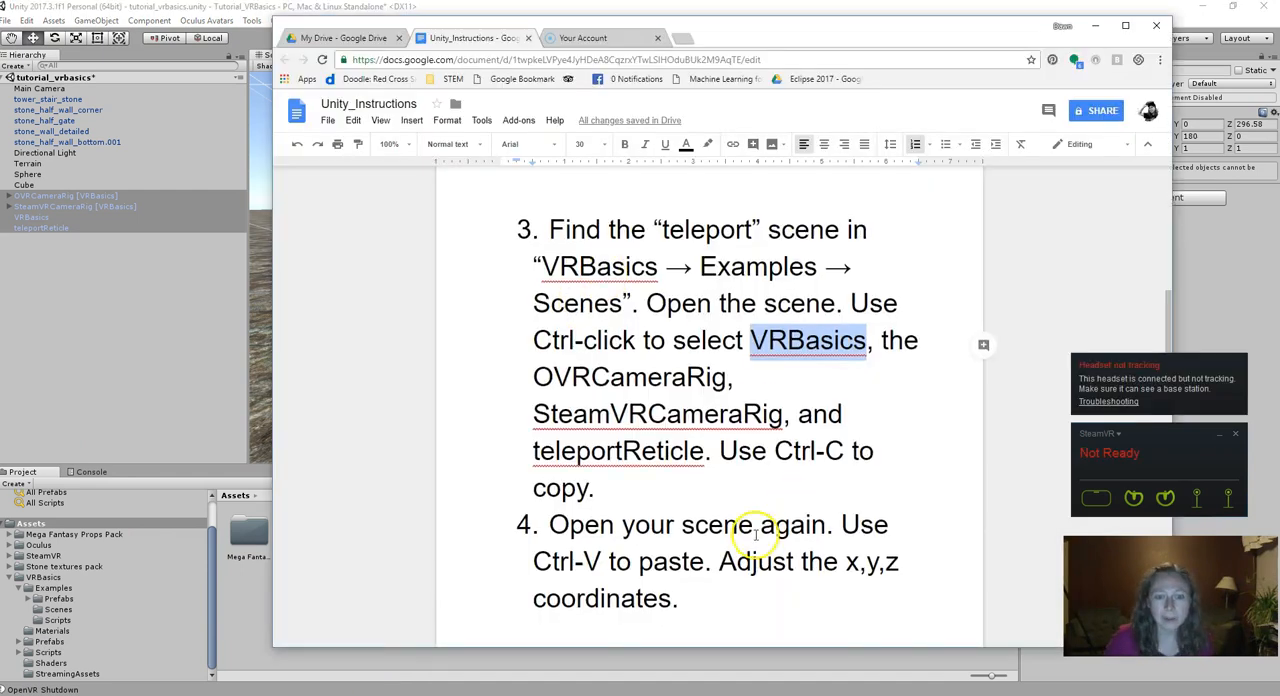
{"action": "scroll", "coordinate": [753, 528], "scroll_direction": "down", "scroll_amount": 2}
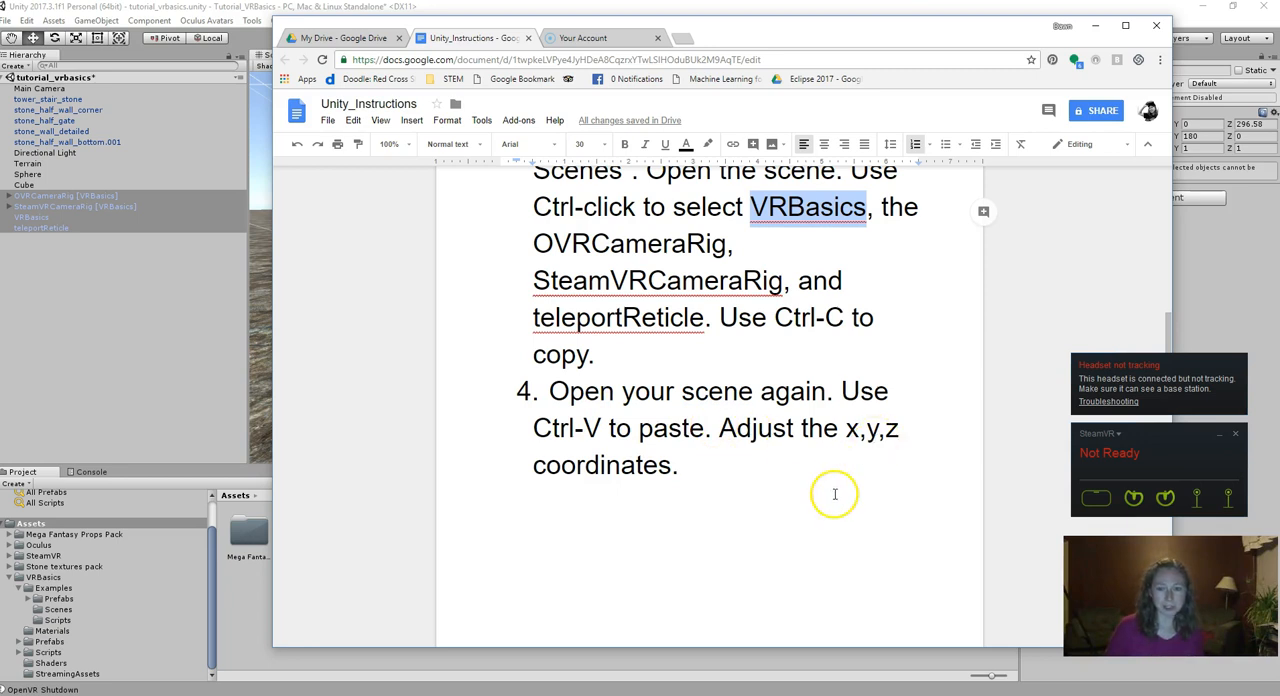
{"action": "scroll", "coordinate": [800, 483], "scroll_direction": "down", "scroll_amount": 6}
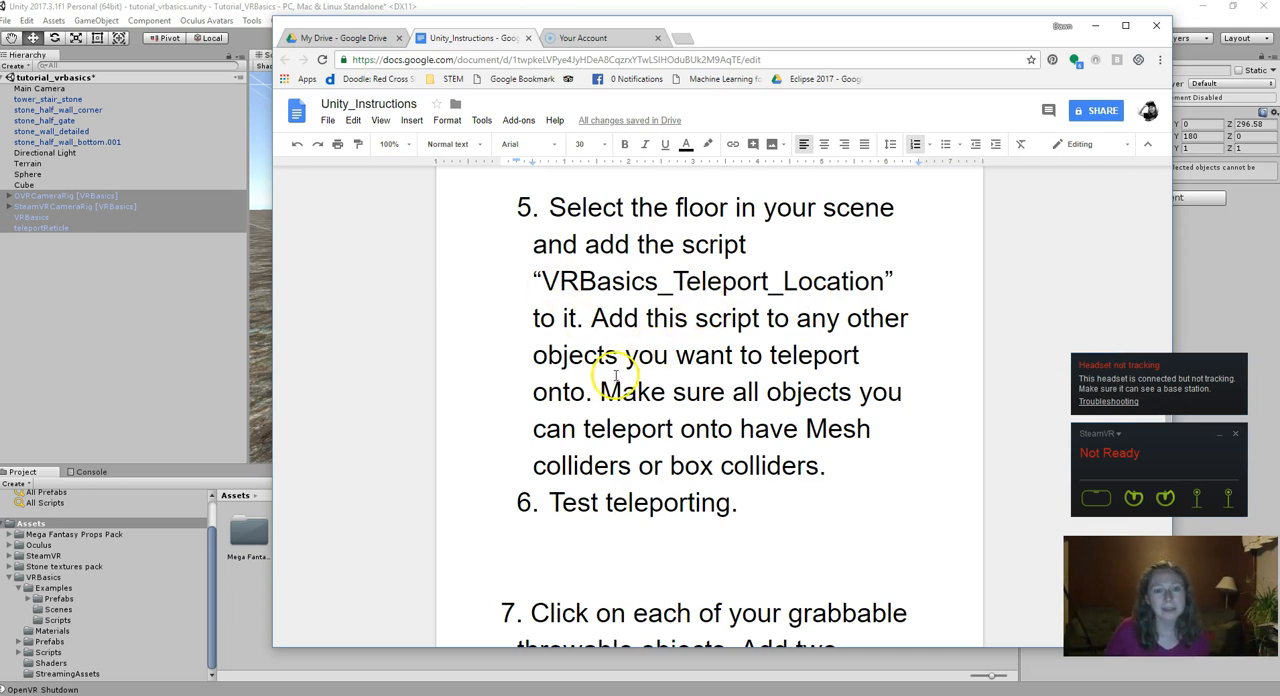
{"action": "left_click_drag", "start_coordinate": [600, 392], "coordinate": [820, 465]}
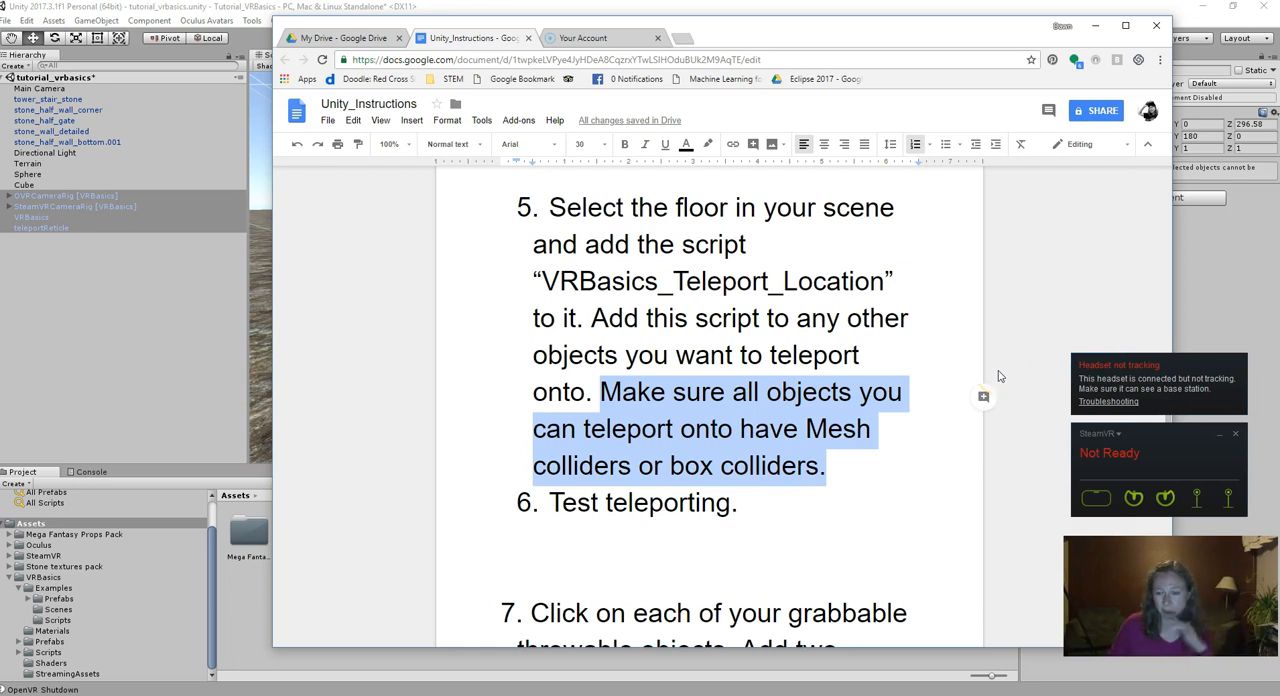
- Switch back to Unity and add the VR Basics_Teleport Location script to the Terrain object
{"action": "left_click", "coordinate": [275, 256]}
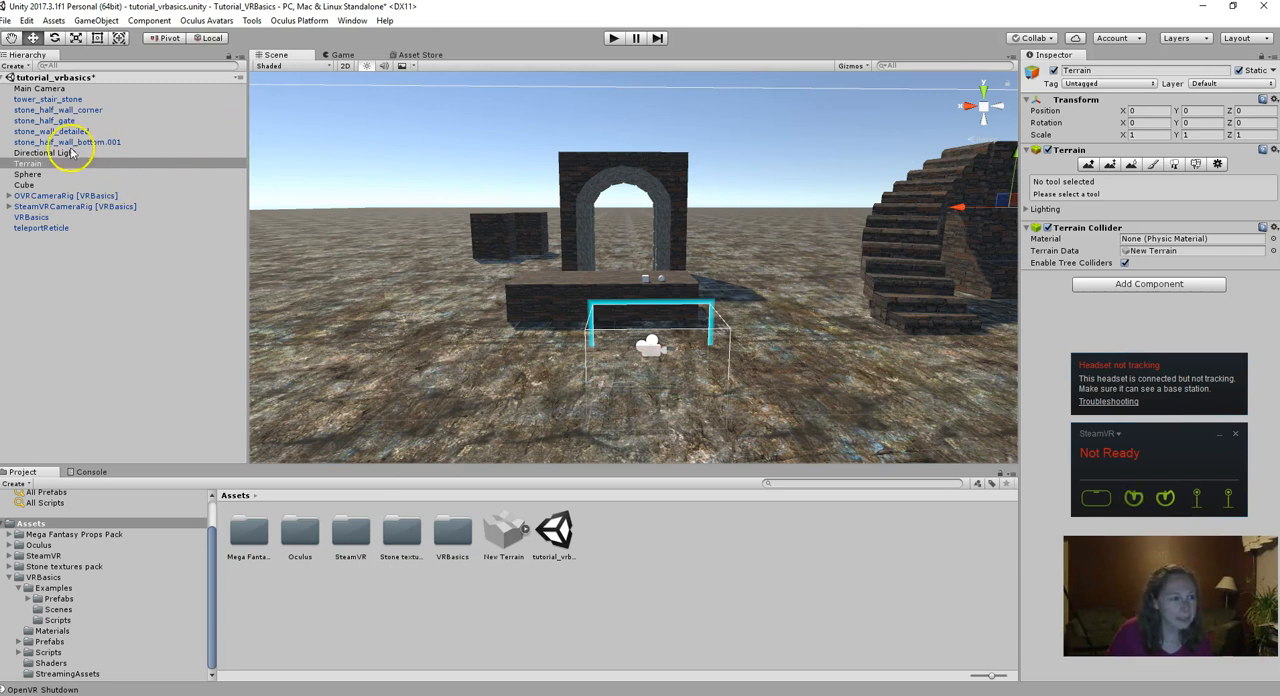
{"action": "left_click", "coordinate": [36, 165]}
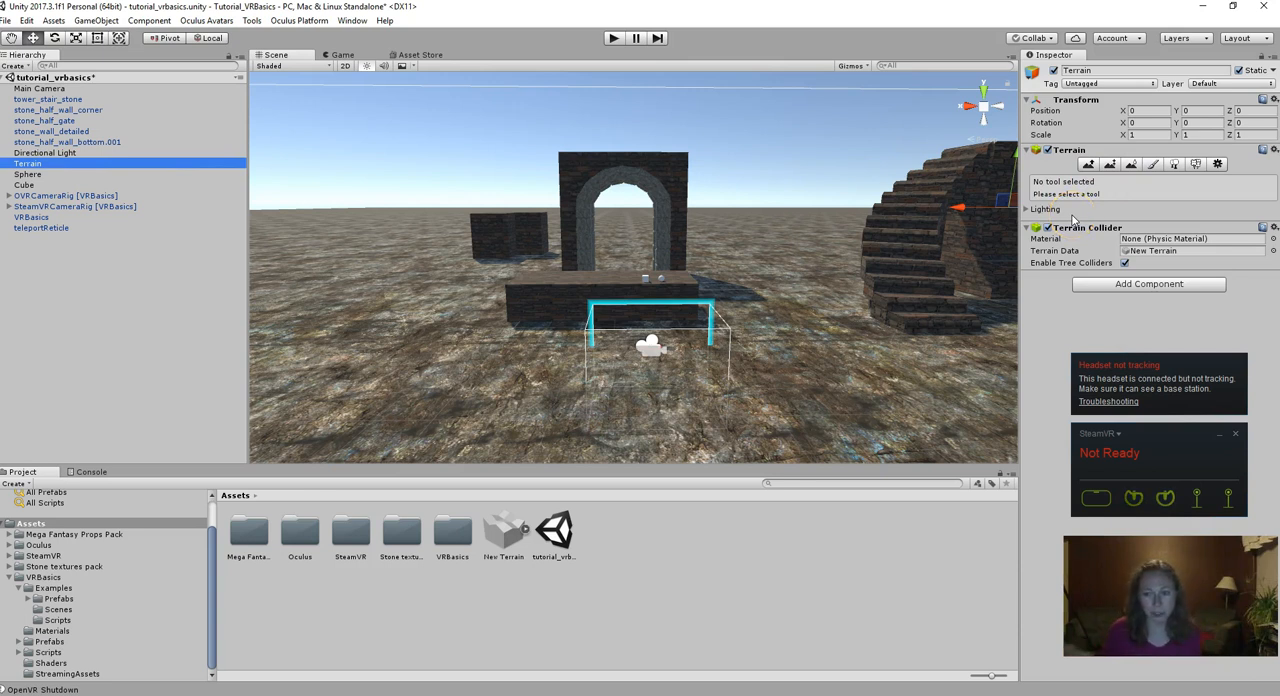
{"action": "left_click", "coordinate": [1150, 285]}
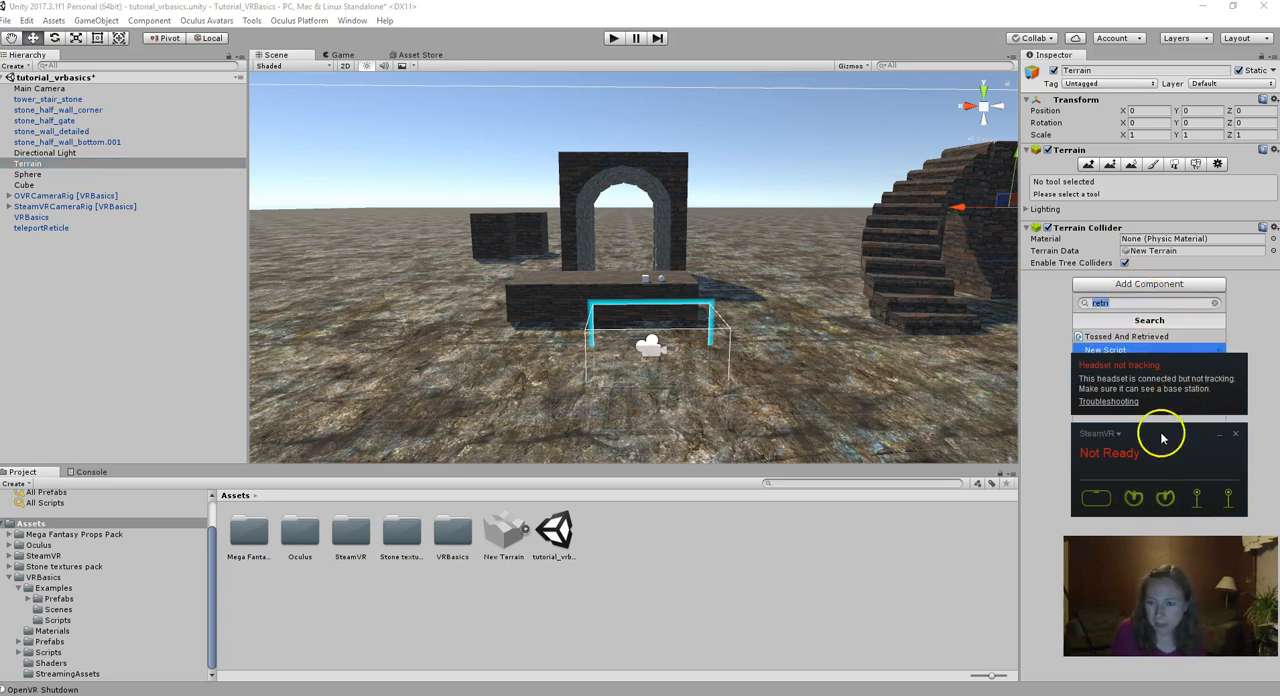
{"action": "left_click_drag", "start_coordinate": [1173, 433], "coordinate": [859, 578]}
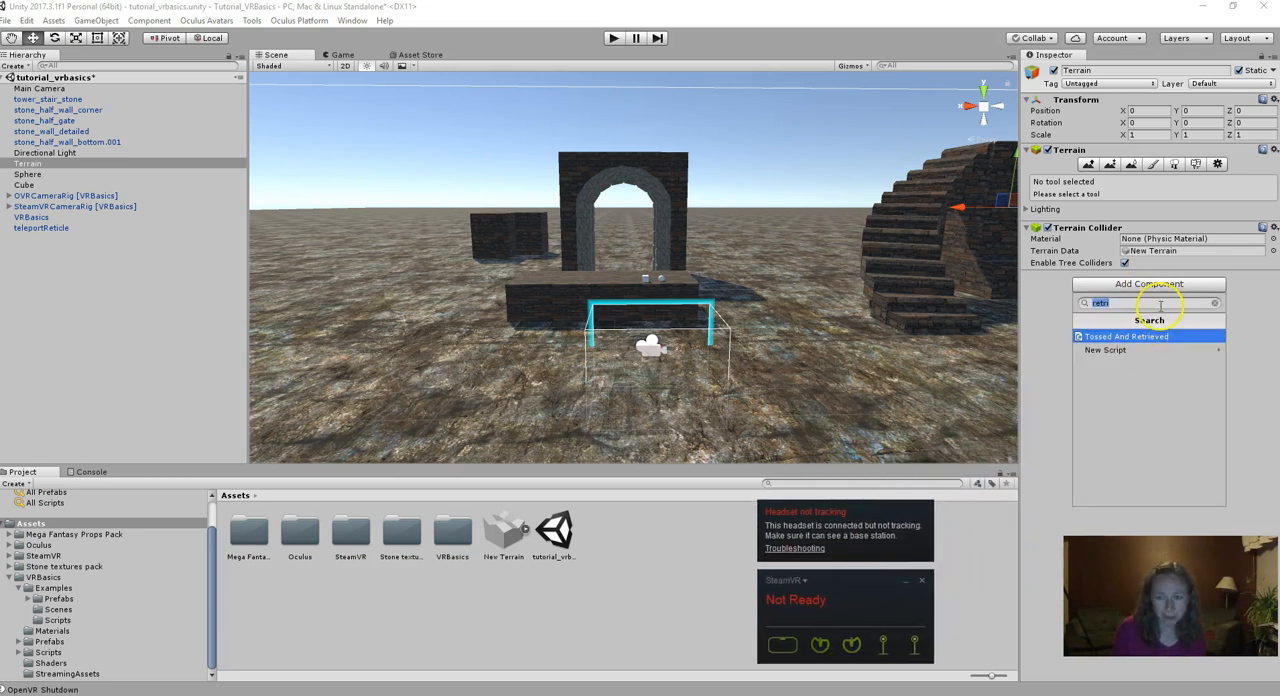
{"action": "key", "text": "BackSpace"}
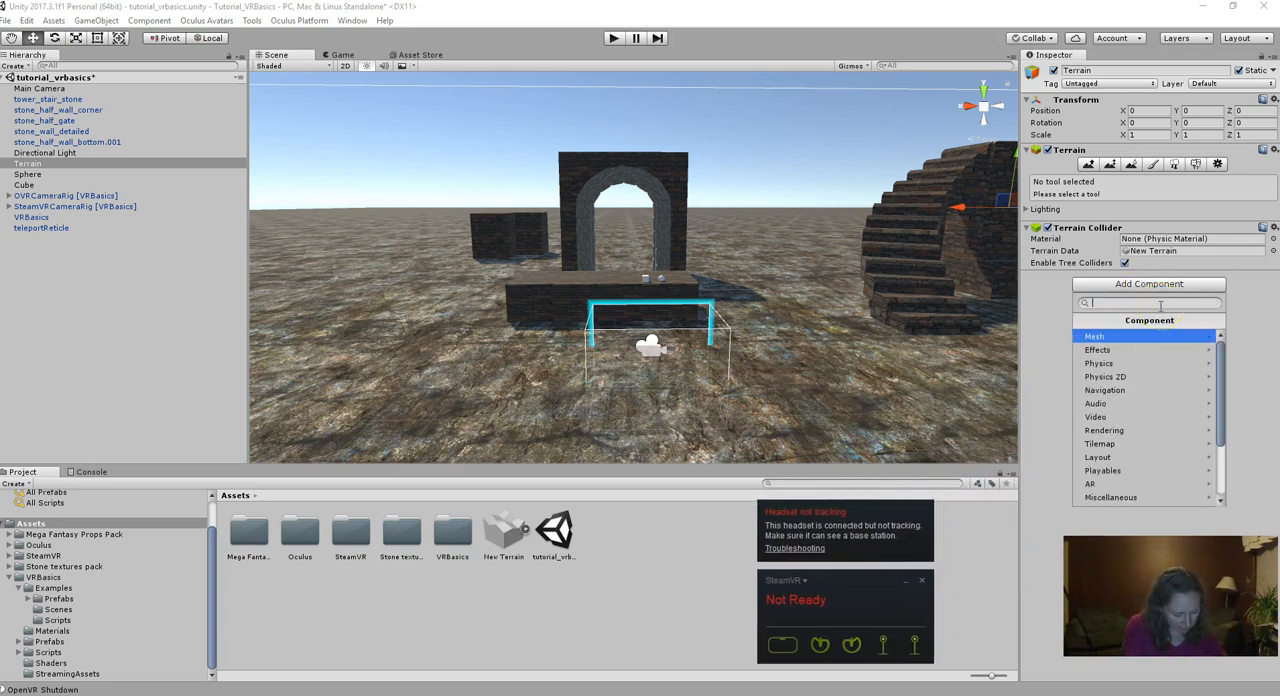
{"action": "type", "text": "teleport"}
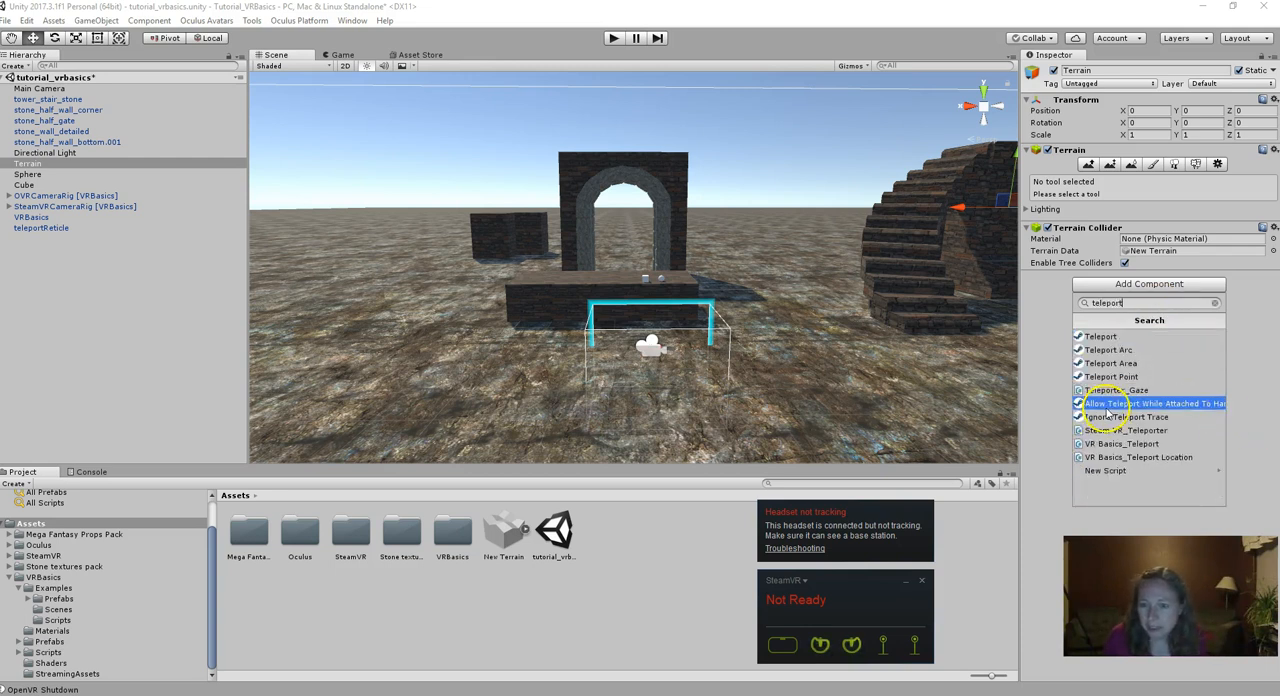
{"action": "left_click", "coordinate": [1143, 458]}
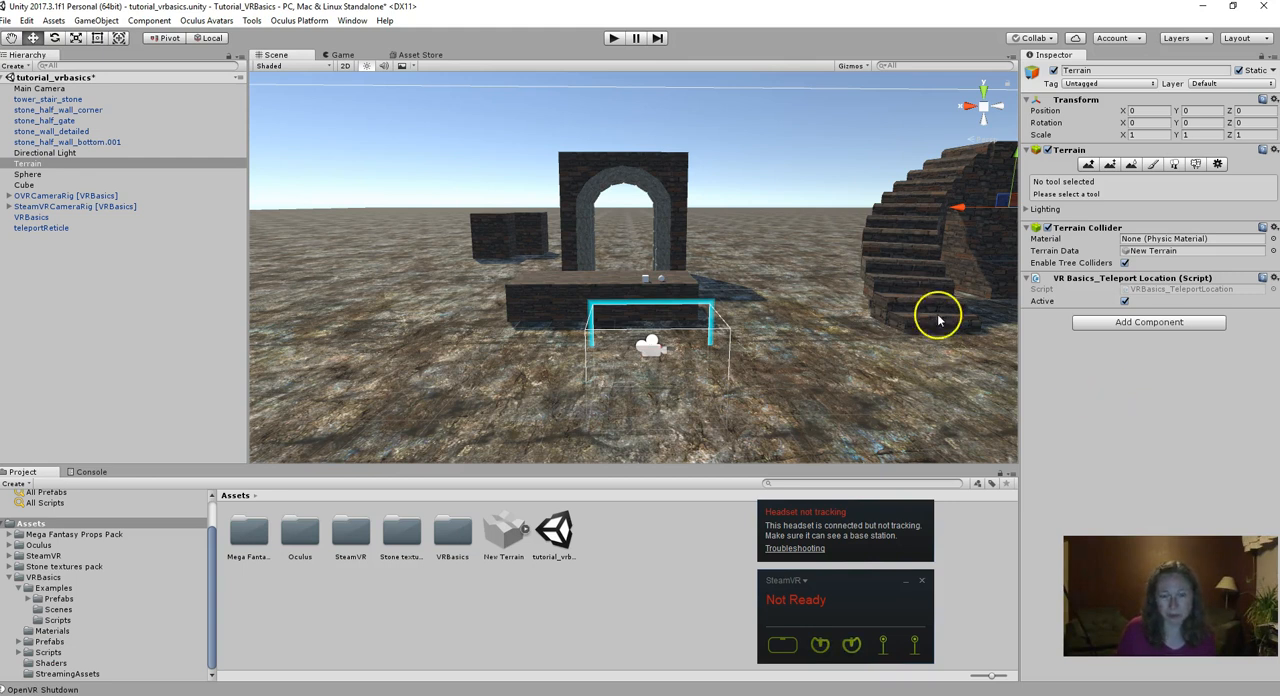
- Select the tower_stair_stone staircase and look up Mesh Collider among the physics components available for it
{"action": "left_click", "coordinate": [908, 262]}
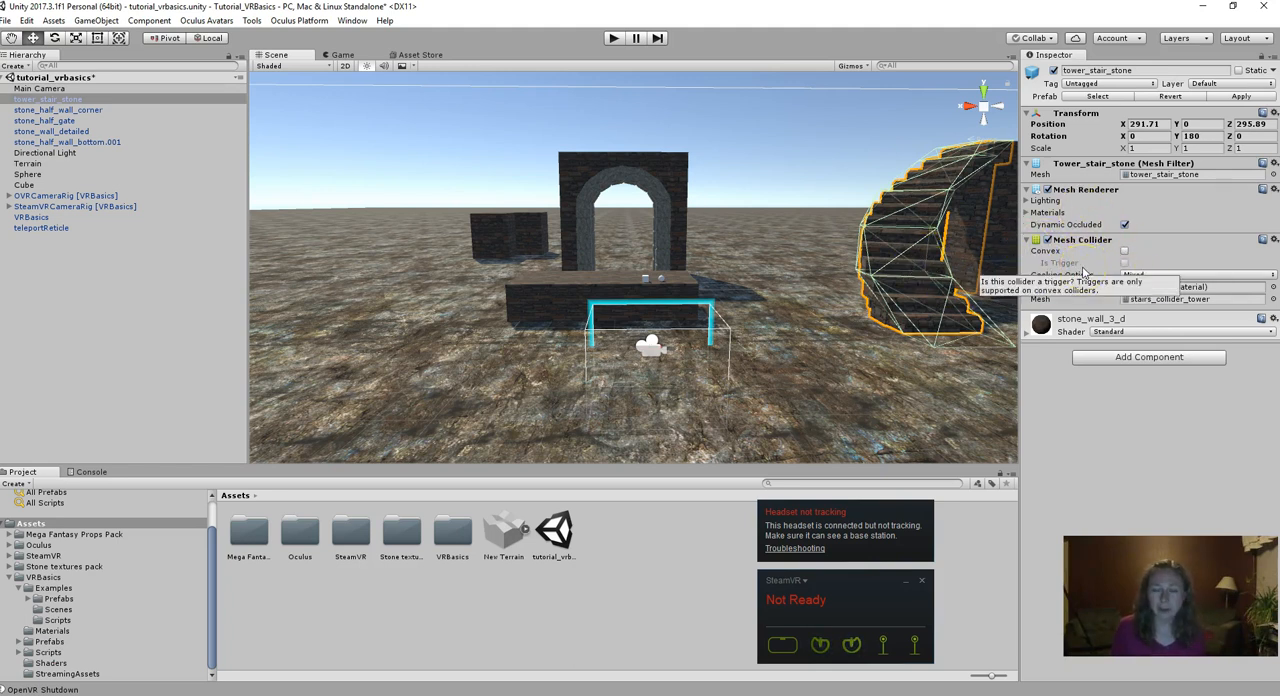
{"action": "left_click", "coordinate": [1146, 360]}
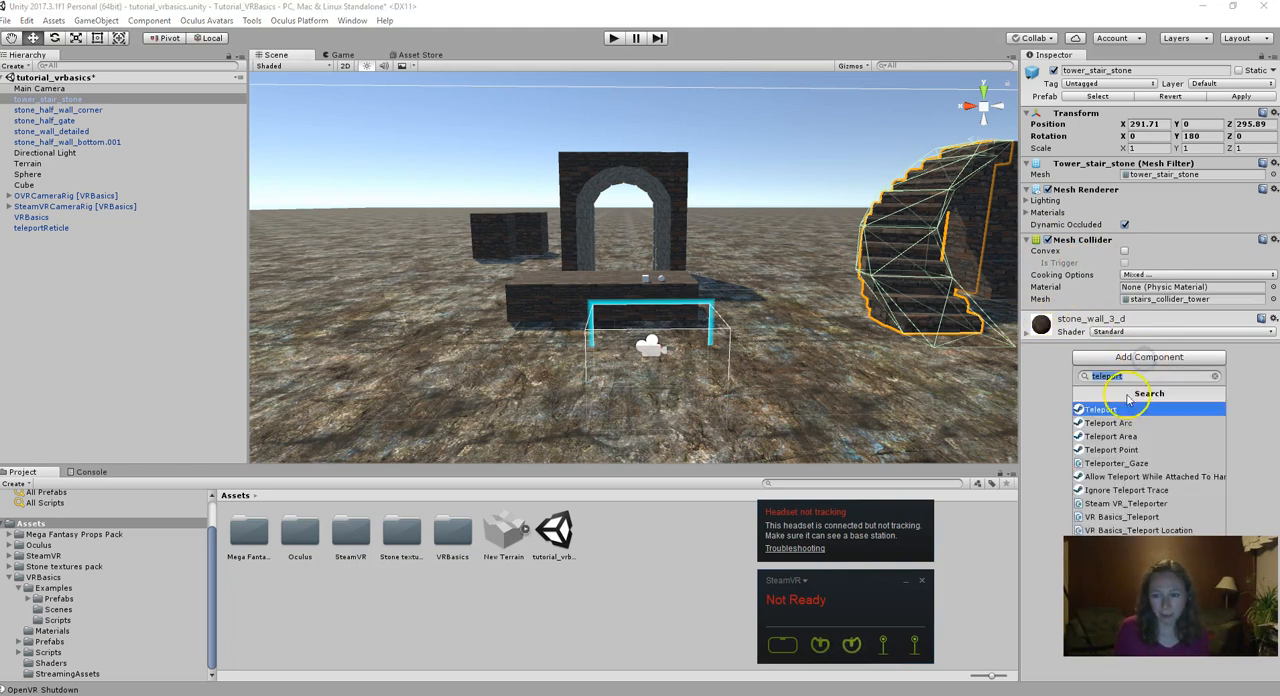
{"action": "key", "text": "BackSpace"}
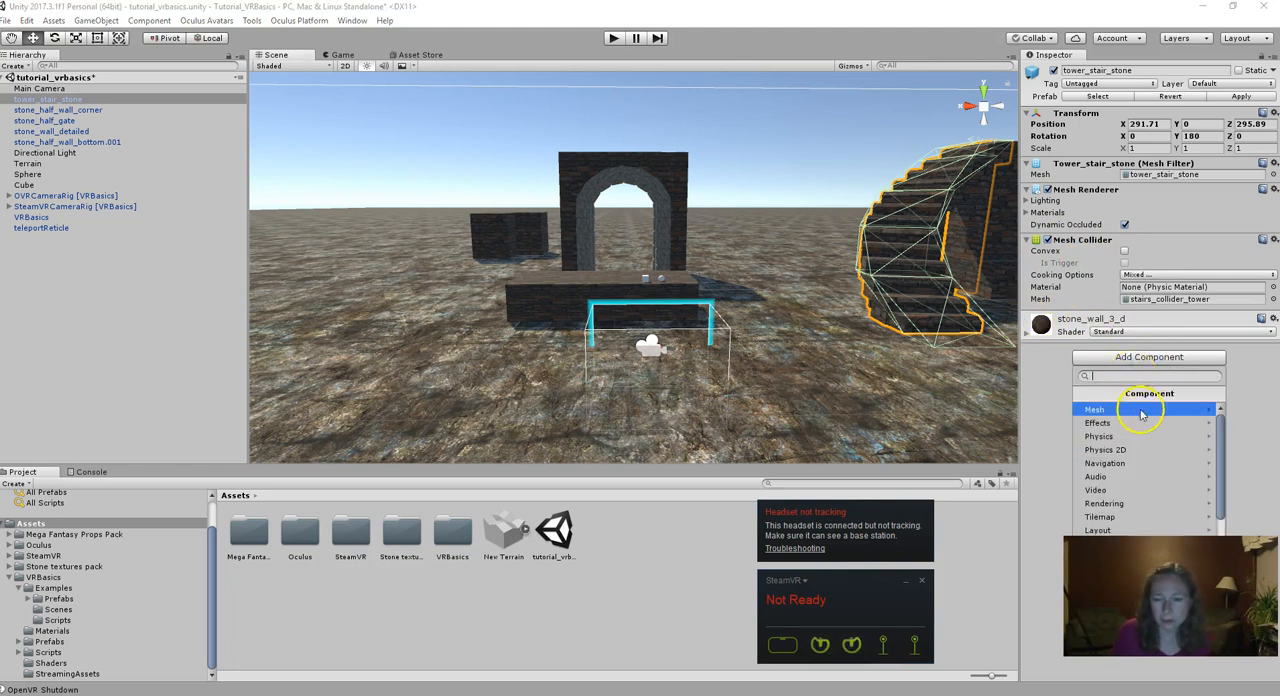
{"action": "left_click", "coordinate": [1115, 436]}
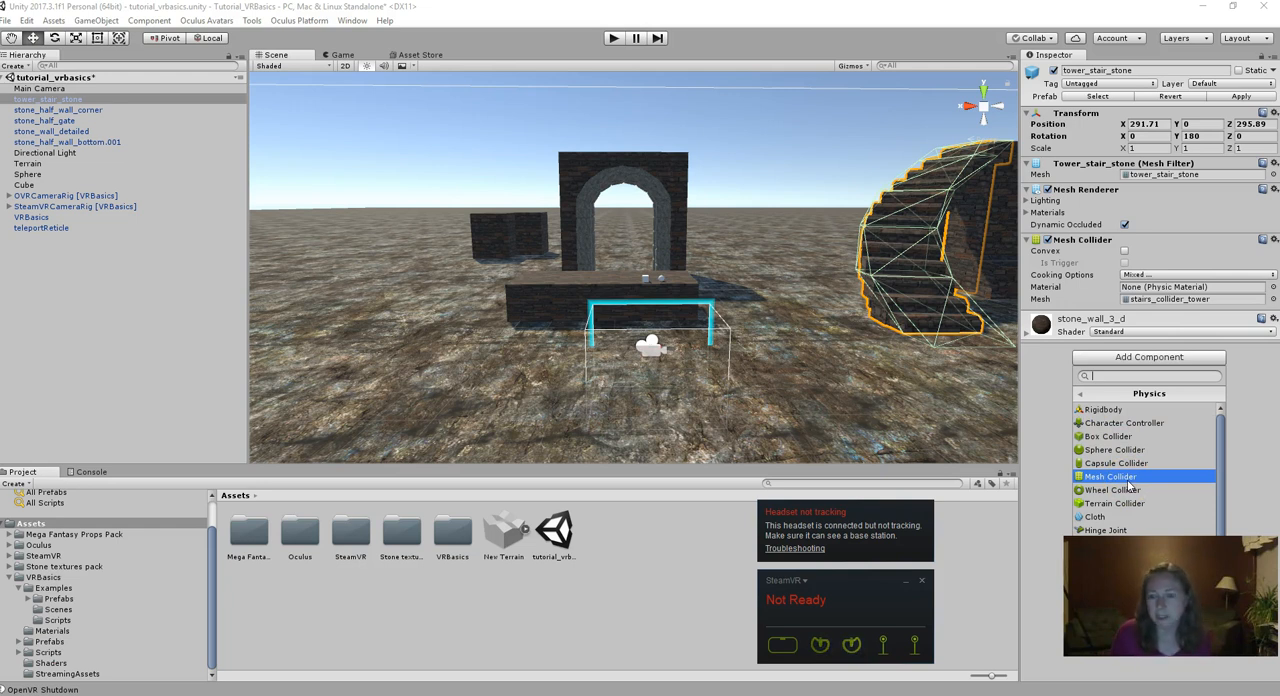
{"action": "left_click", "coordinate": [1018, 366]}
- Add the VR Basics_Teleport Location script to tower_stair_stone
{"action": "left_click", "coordinate": [1108, 360]}
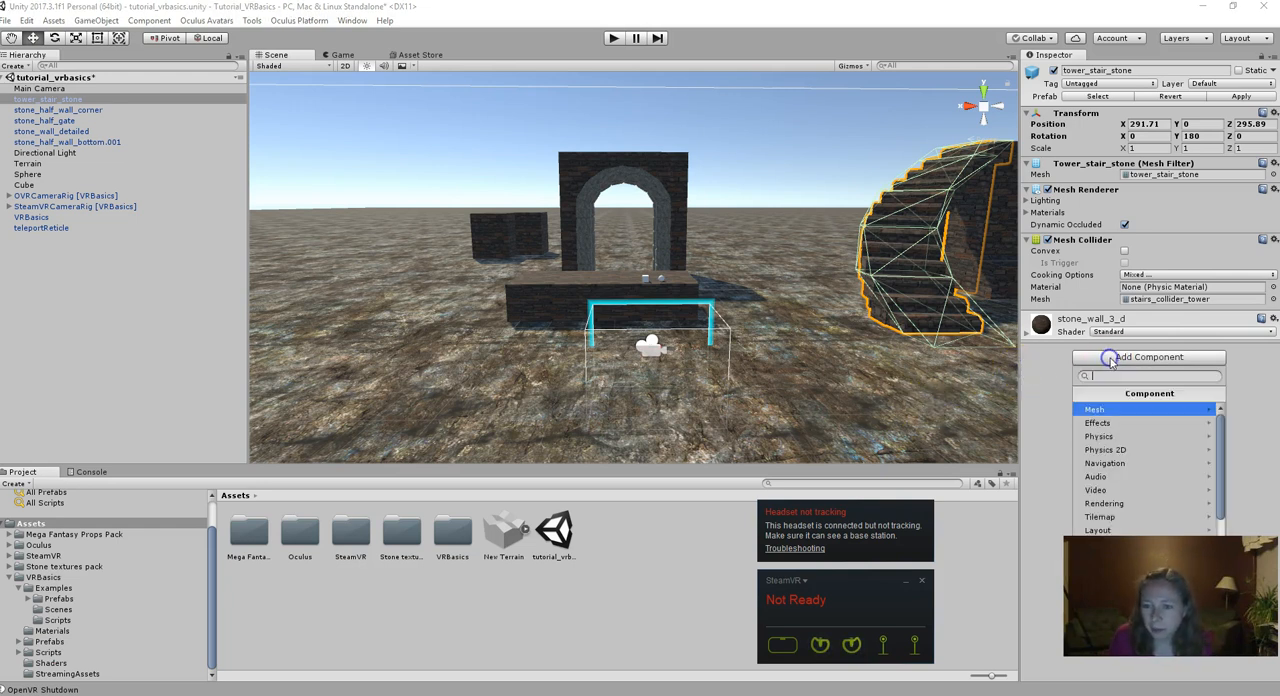
{"action": "type", "text": "teleport"}
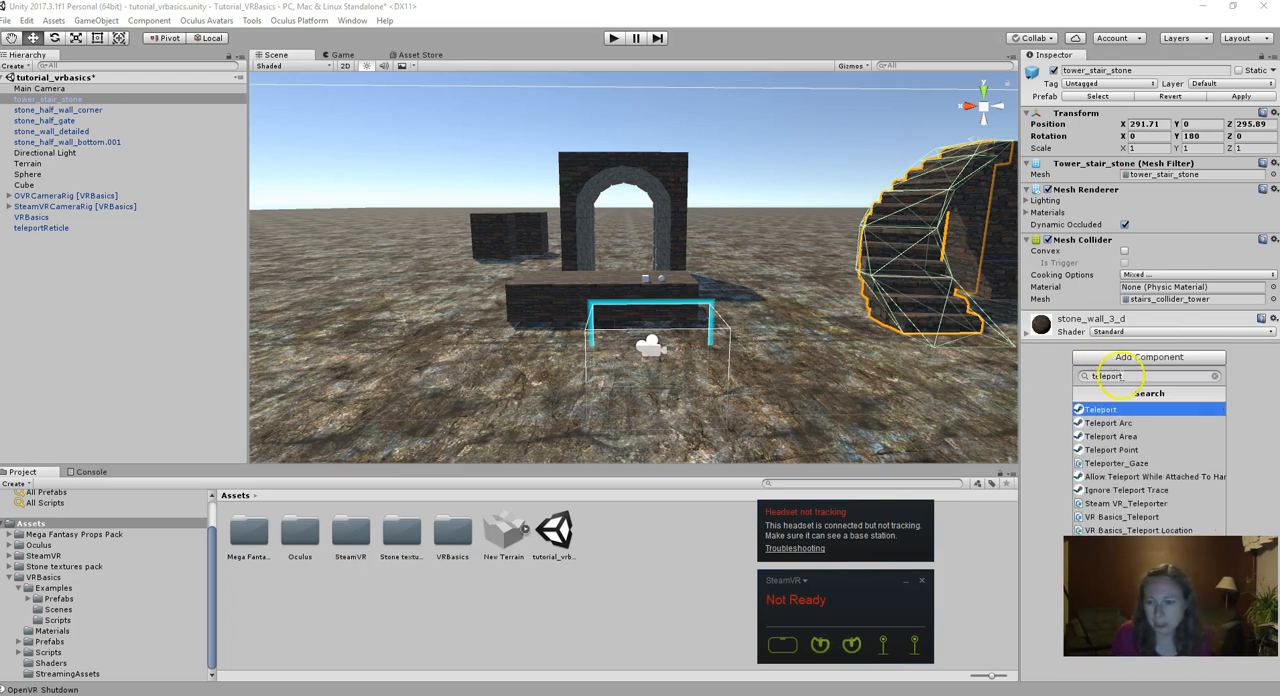
{"action": "left_click", "coordinate": [1114, 529]}
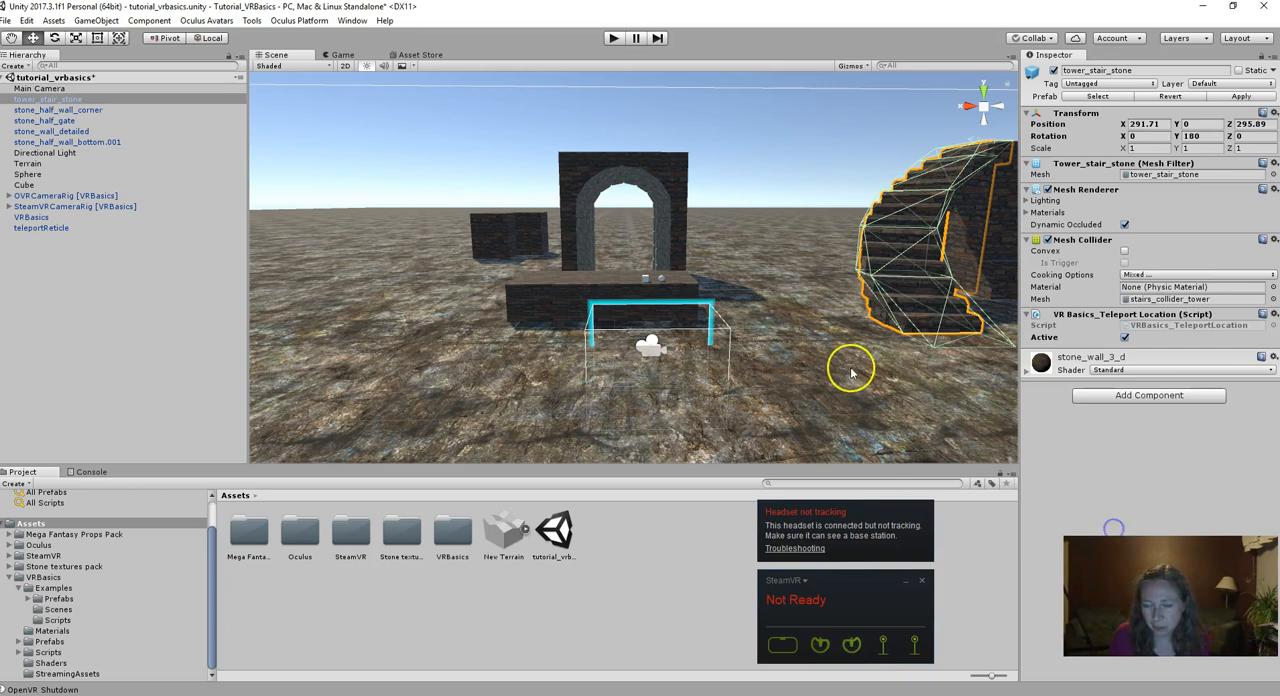
- Add the VR Basics_Teleport Location script to the stone_wall_detailed structure beside the staircase
{"action": "key", "text": "f"}
{"action": "left_click", "coordinate": [791, 240]}
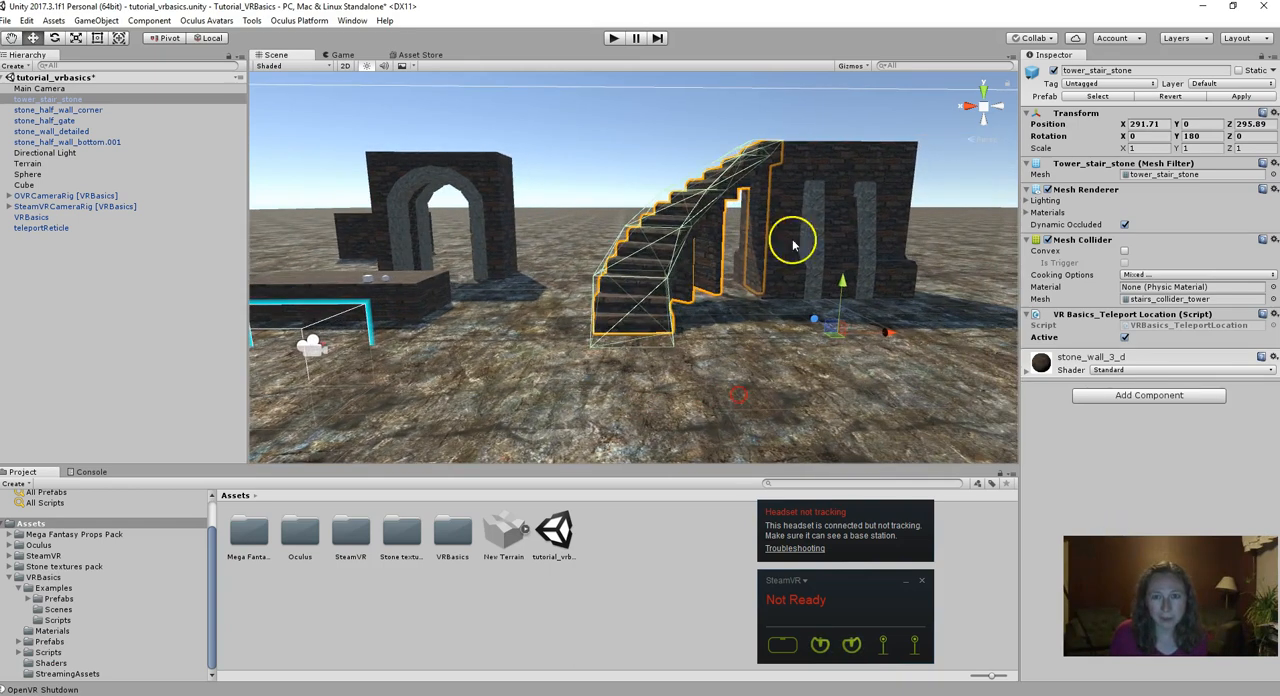
{"action": "left_click", "coordinate": [850, 185]}
{"action": "left_click", "coordinate": [1150, 393]}
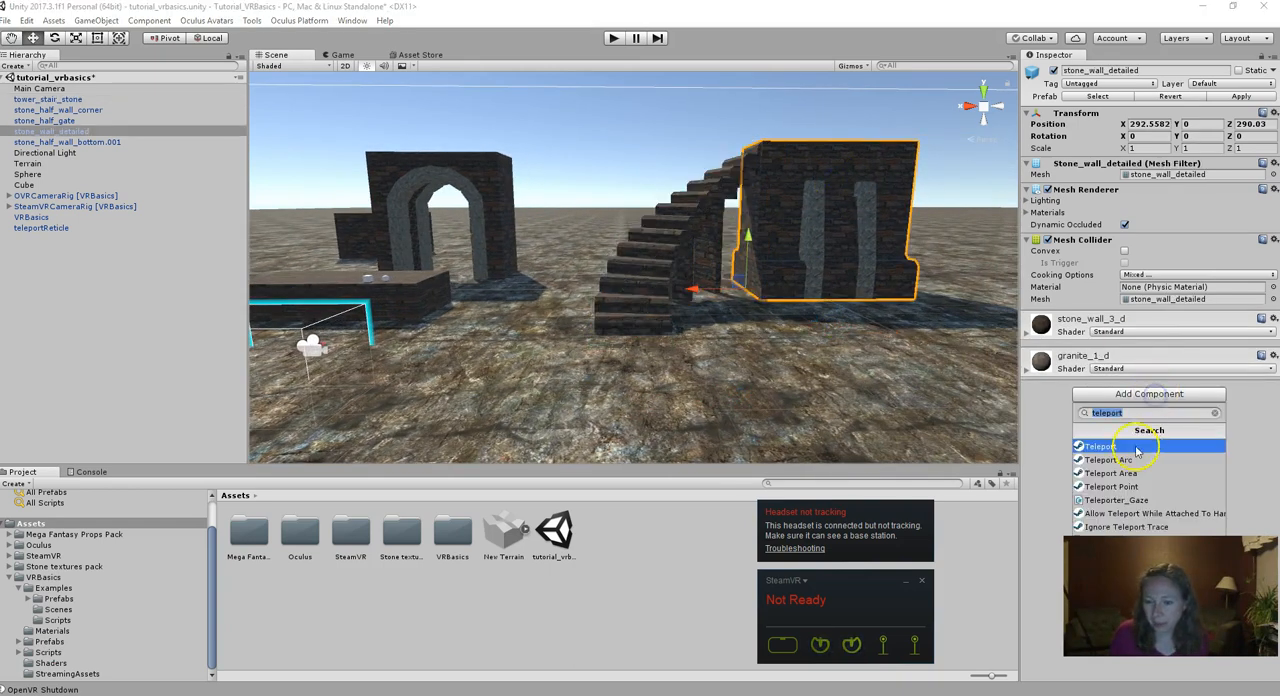
{"action": "key", "text": "Down"}
{"action": "key", "text": "Down"}
{"action": "key", "text": "Down"}
{"action": "key", "text": "Down"}
{"action": "key", "text": "Down"}
{"action": "key", "text": "Down"}
{"action": "key", "text": "Down"}
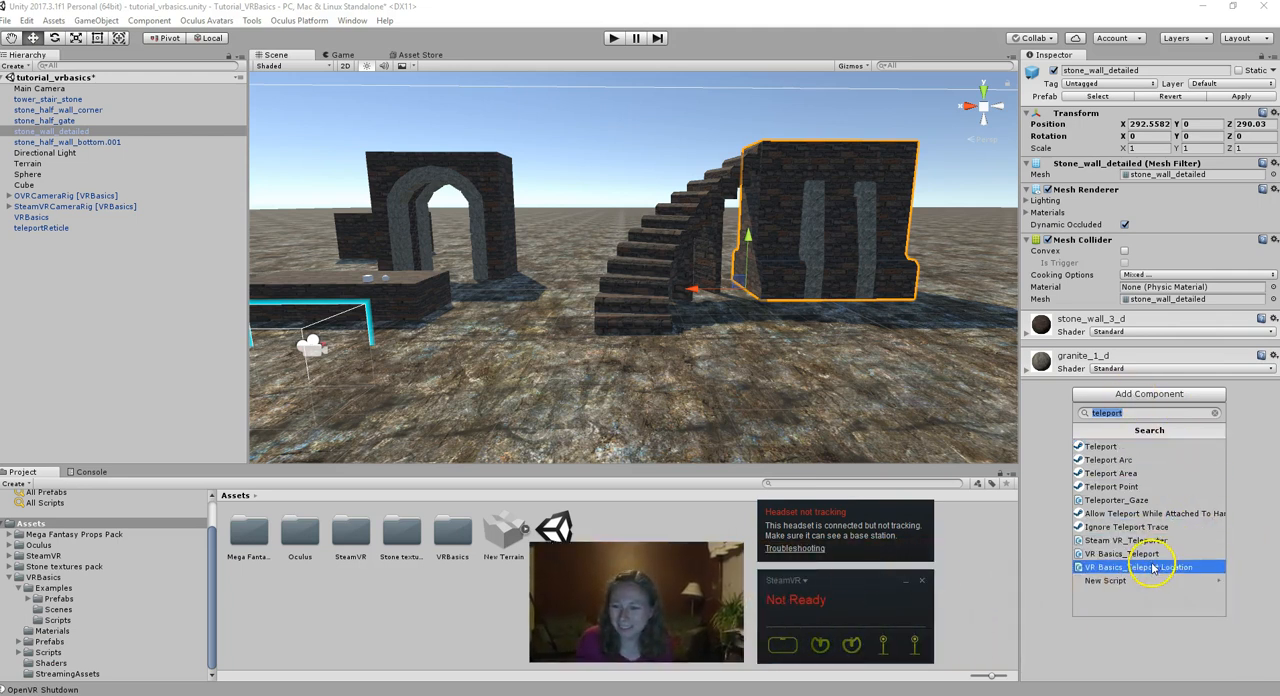
{"action": "left_click", "coordinate": [1153, 568]}
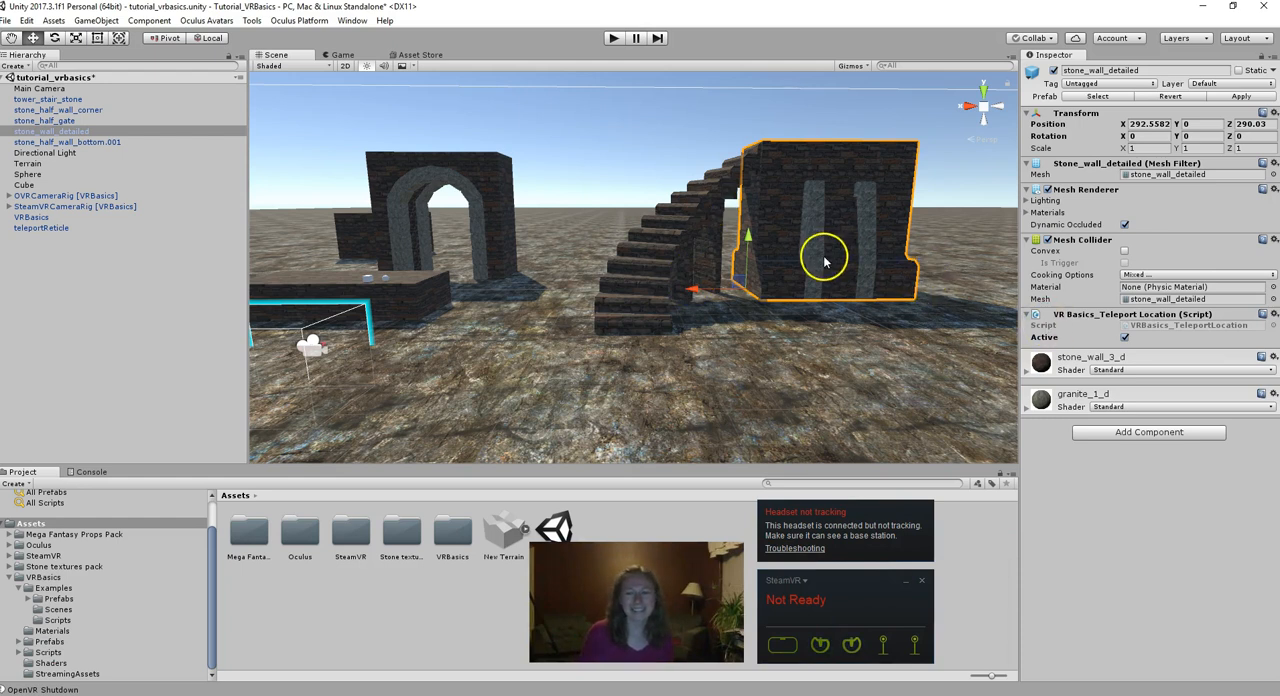
- In the project's Player settings, add Oculus to the Virtual Reality SDKs and remove OpenVR
{"action": "left_click", "coordinate": [600, 340]}
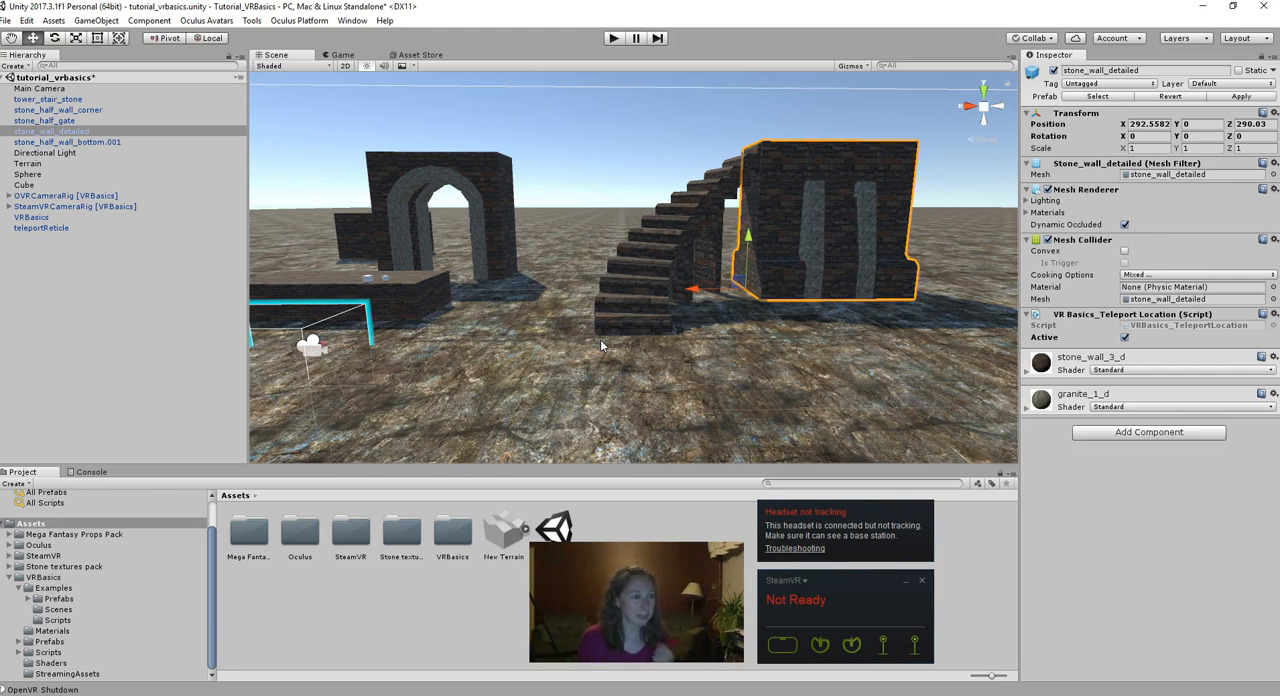
{"action": "left_click", "coordinate": [24, 21]}
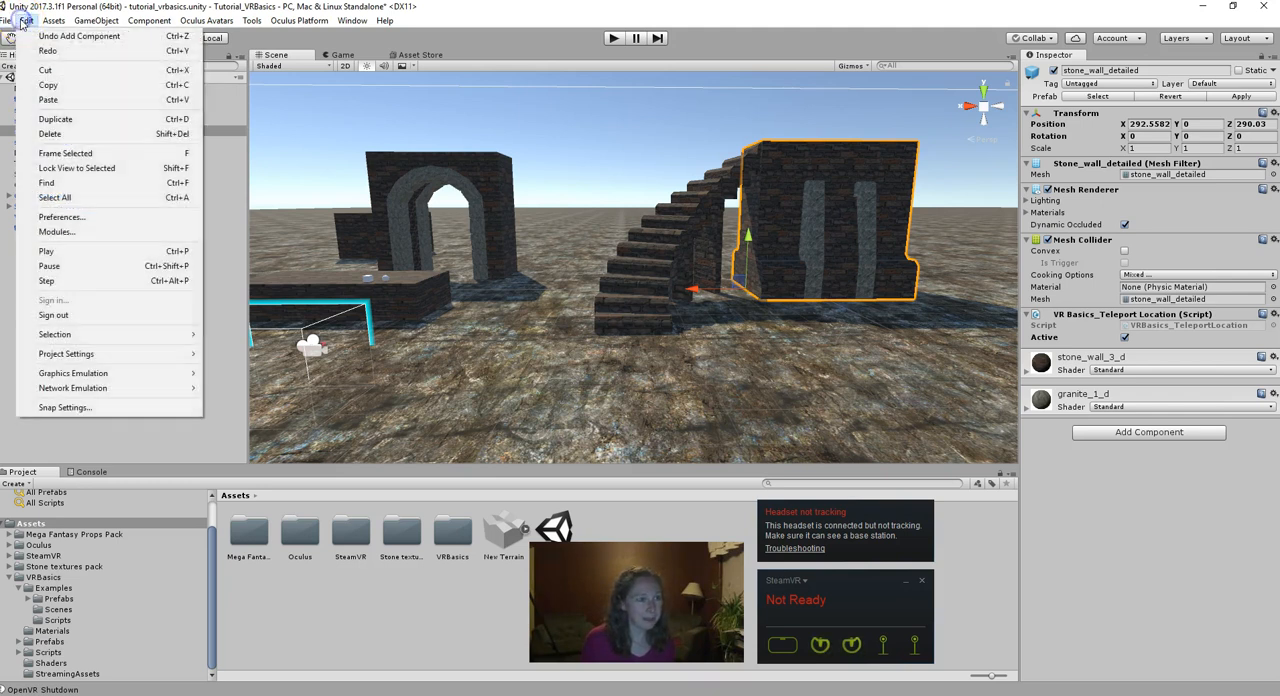
{"action": "mouse_move", "coordinate": [67, 360]}
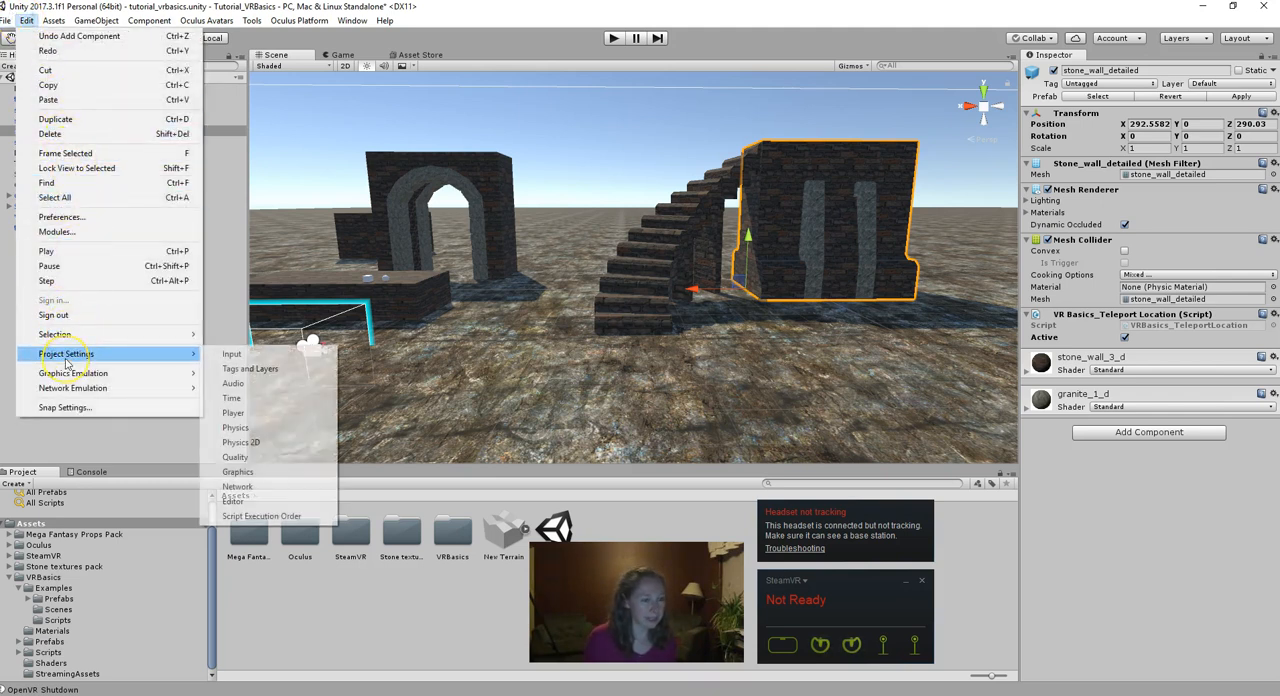
{"action": "left_click", "coordinate": [234, 413]}
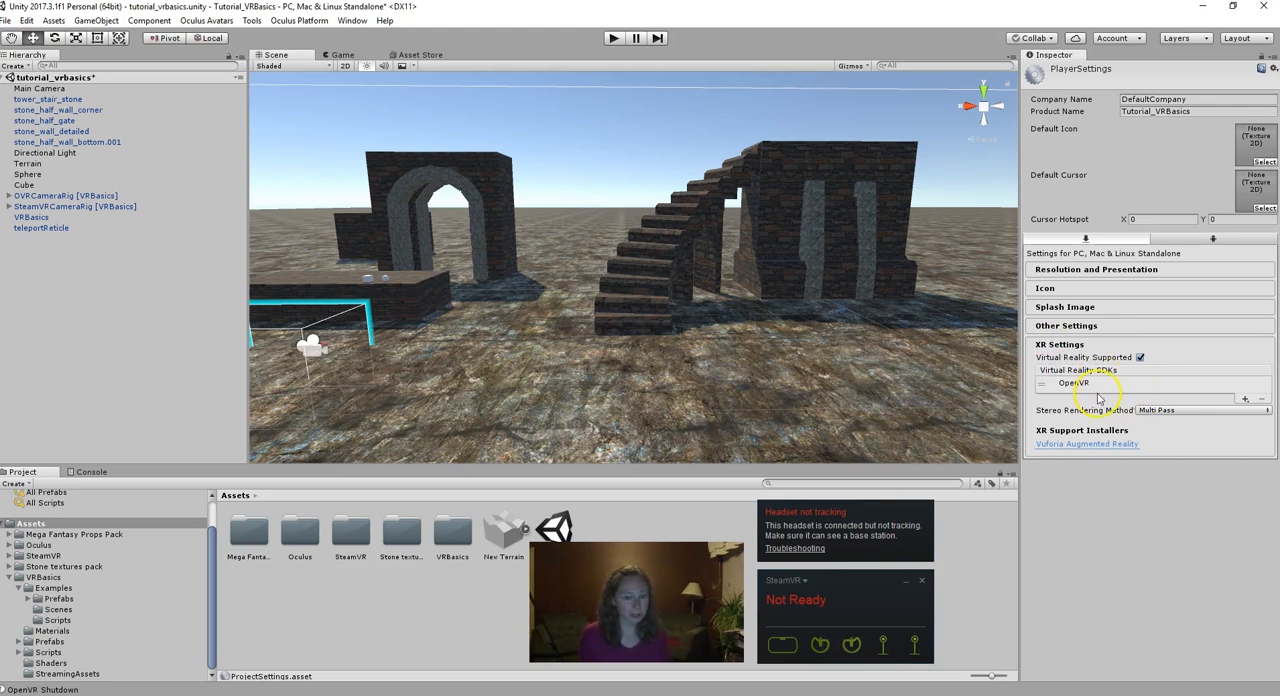
{"action": "left_click", "coordinate": [1245, 398]}
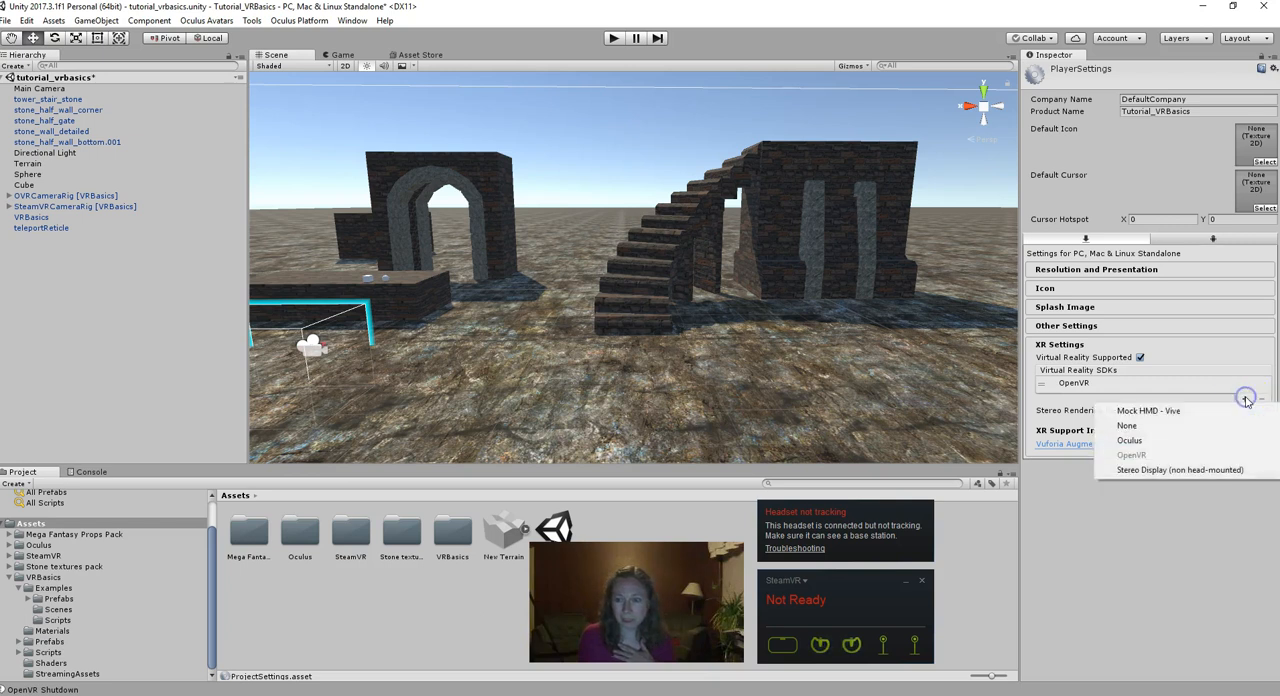
{"action": "left_click", "coordinate": [1150, 444]}
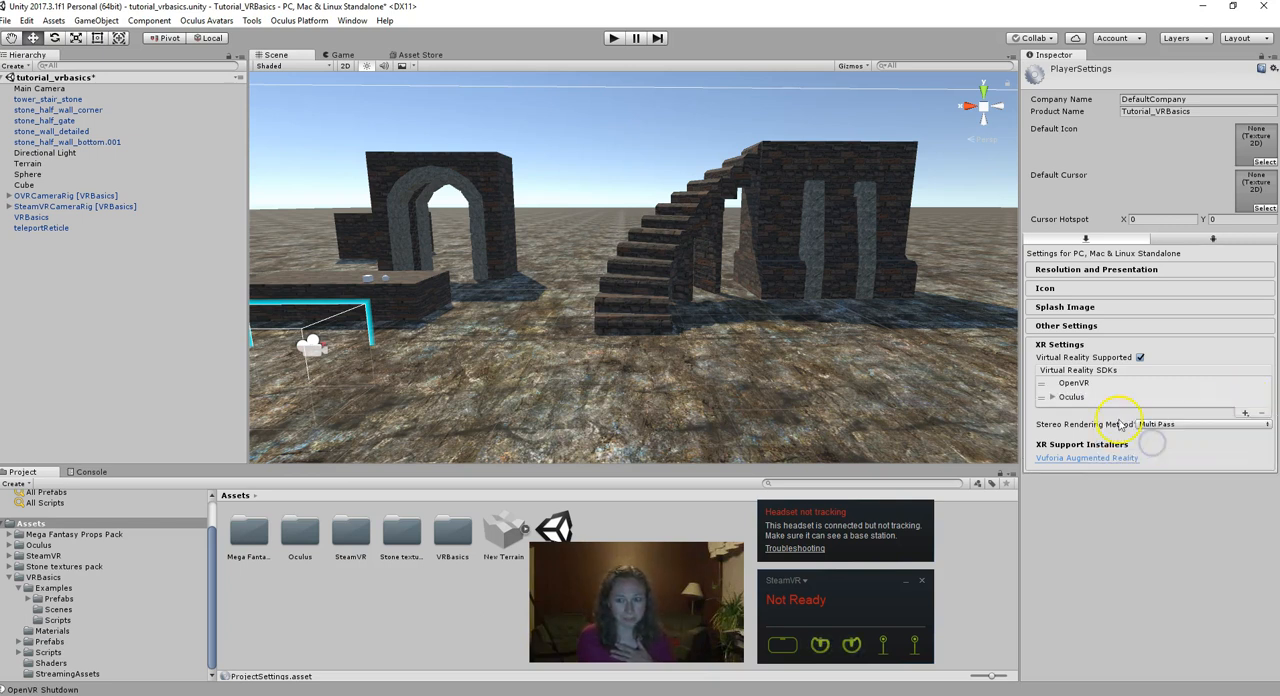
{"action": "left_click", "coordinate": [1092, 386]}
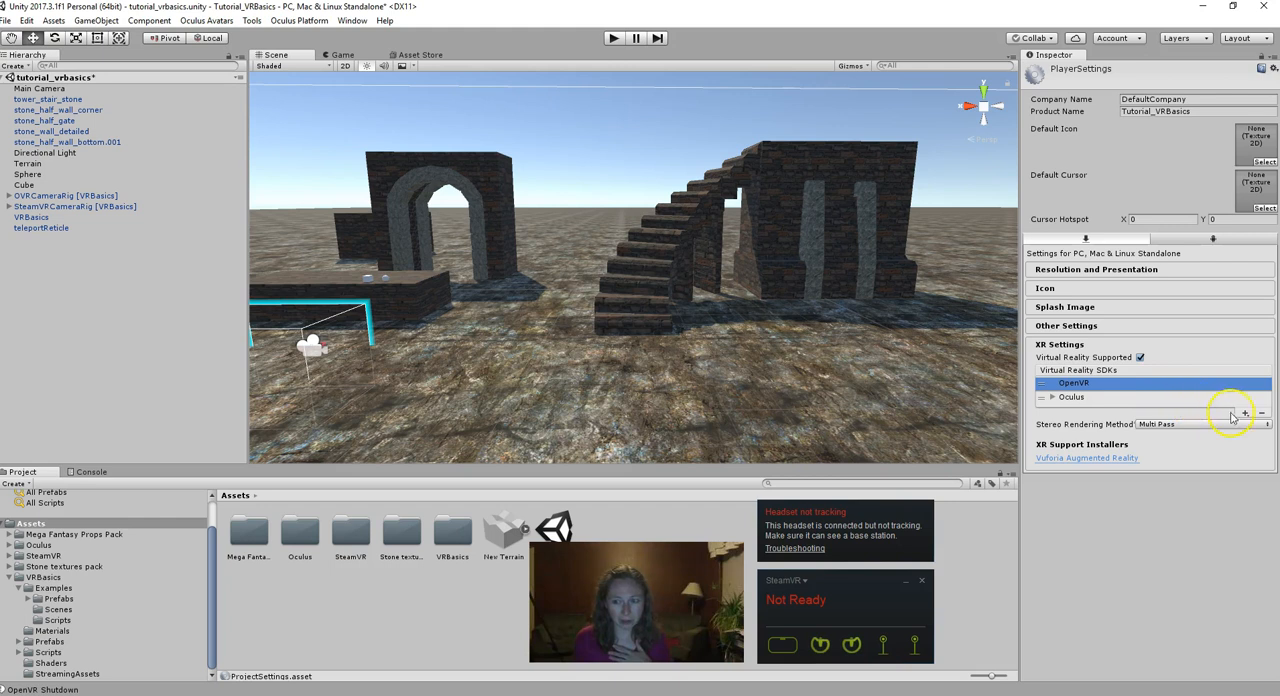
{"action": "left_click", "coordinate": [1261, 413]}
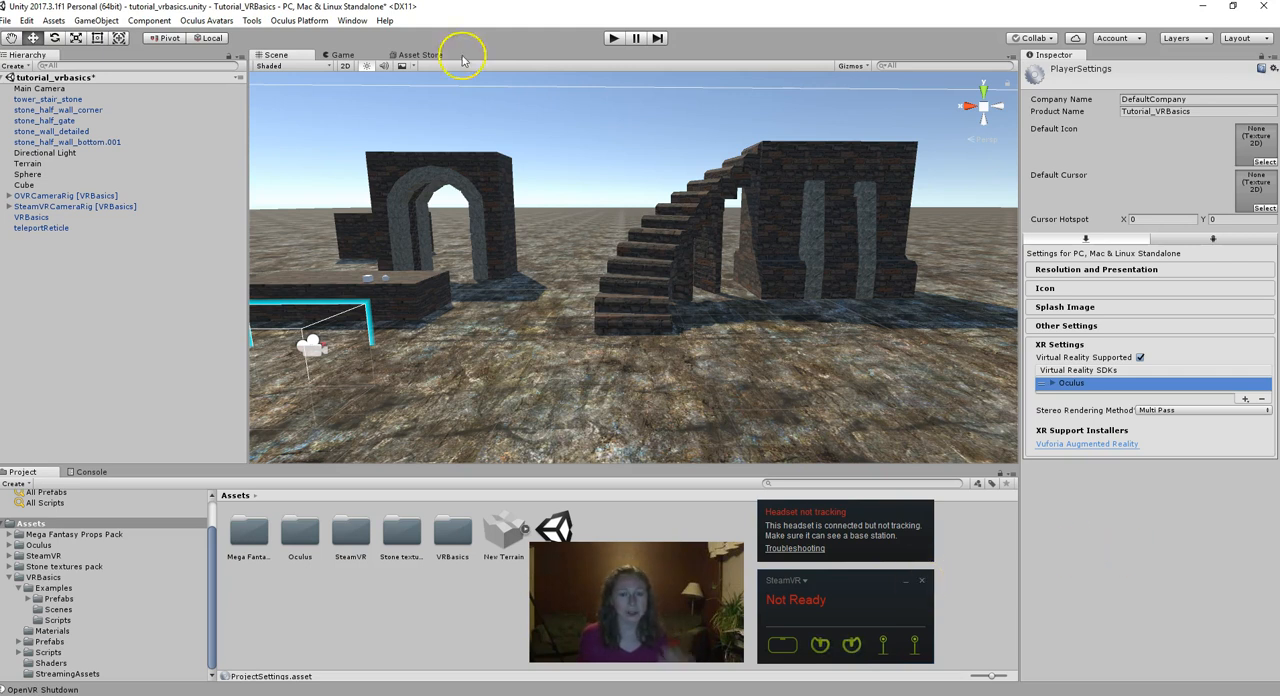
- Run the scene in play mode, quit SteamVR, and stop the test
{"action": "left_click", "coordinate": [613, 39]}
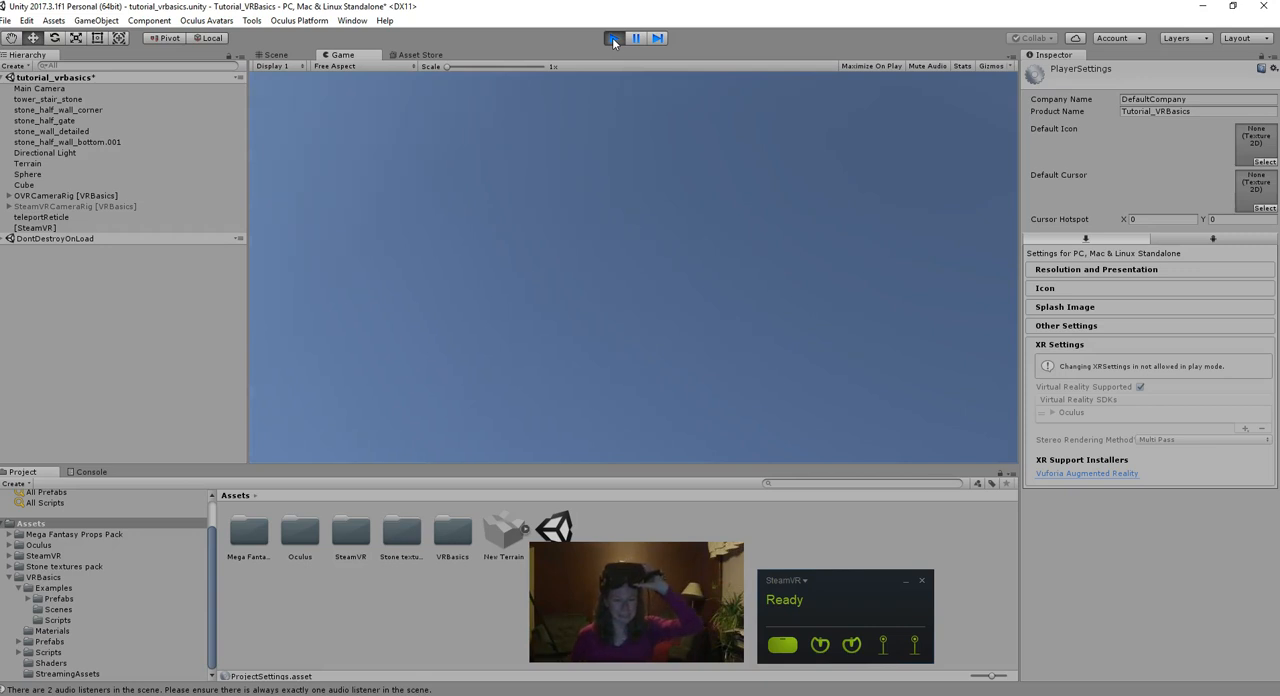
{"action": "left_click", "coordinate": [922, 582]}
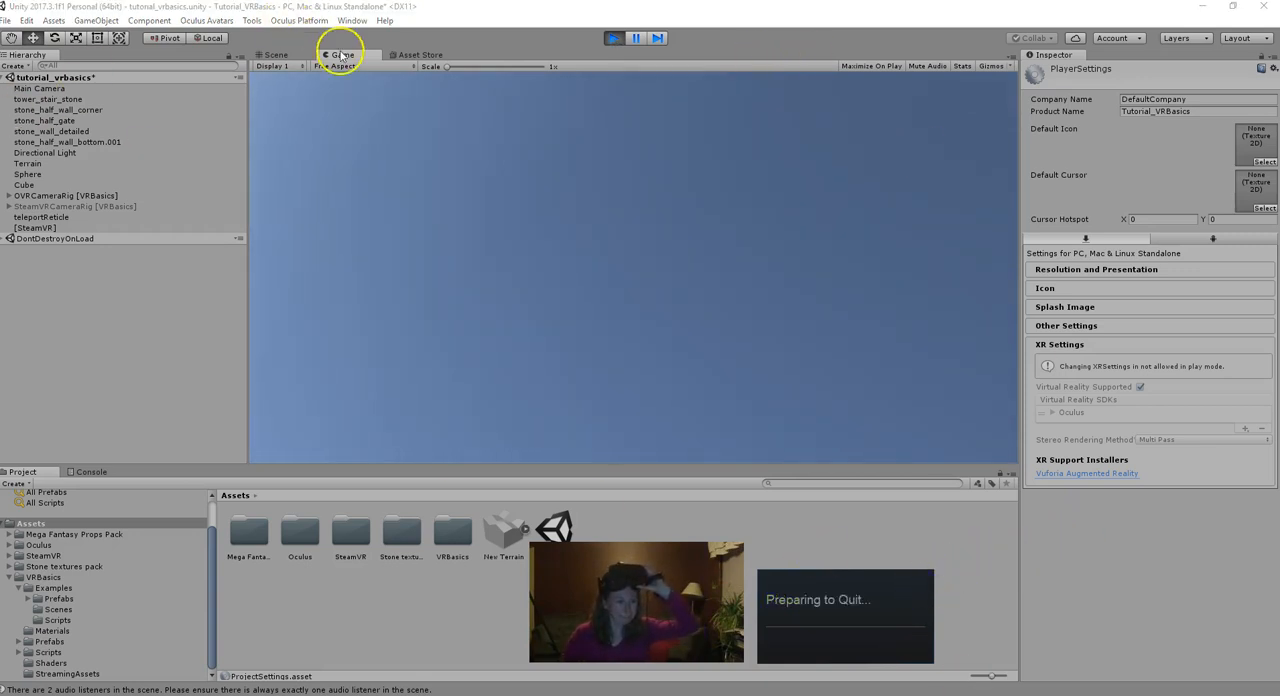
{"action": "left_click", "coordinate": [615, 30]}
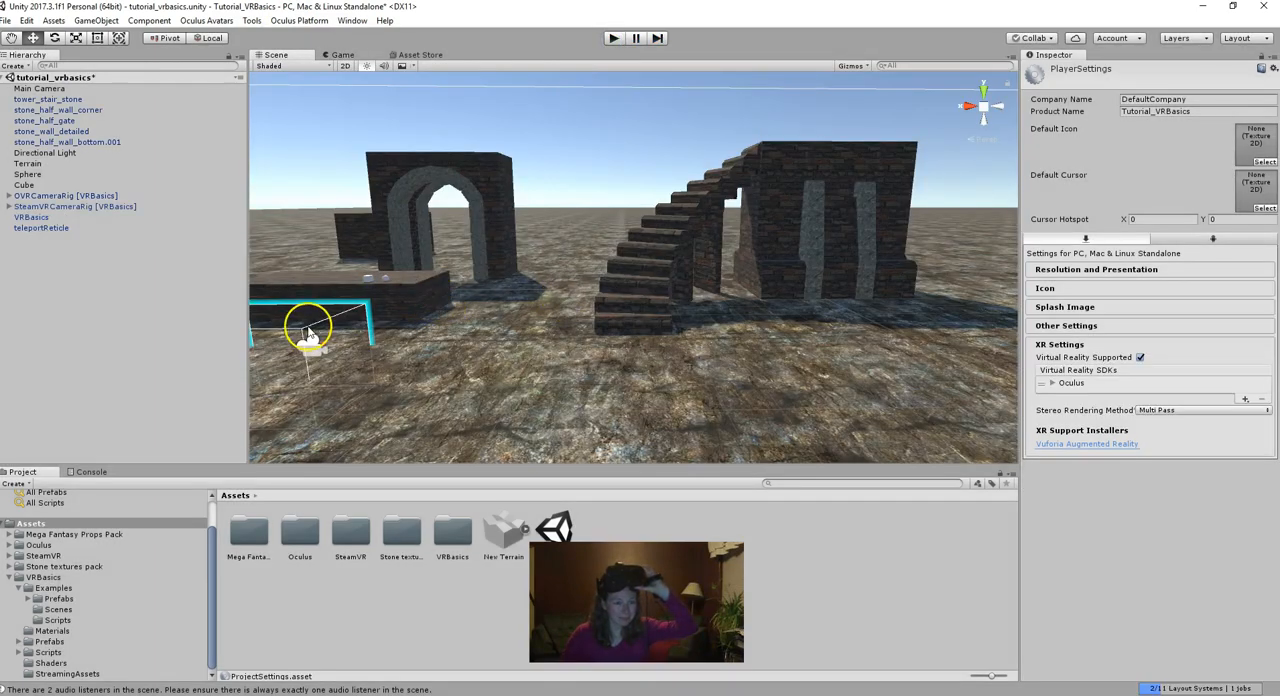
- Set the X rotation of OVRCameraRig, SteamVRCameraRig, VRBasics and teleportReticle to 0 together
{"action": "left_click", "coordinate": [55, 196]}
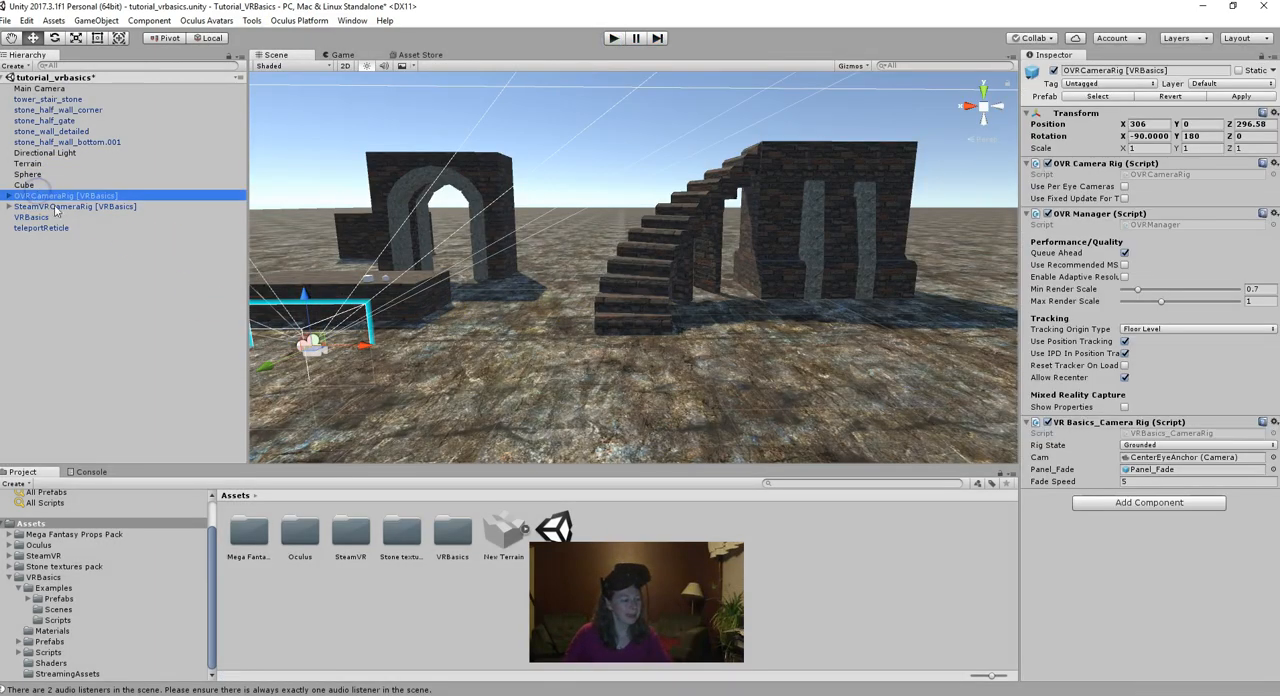
{"action": "left_click", "coordinate": [72, 228], "text": "shift"}
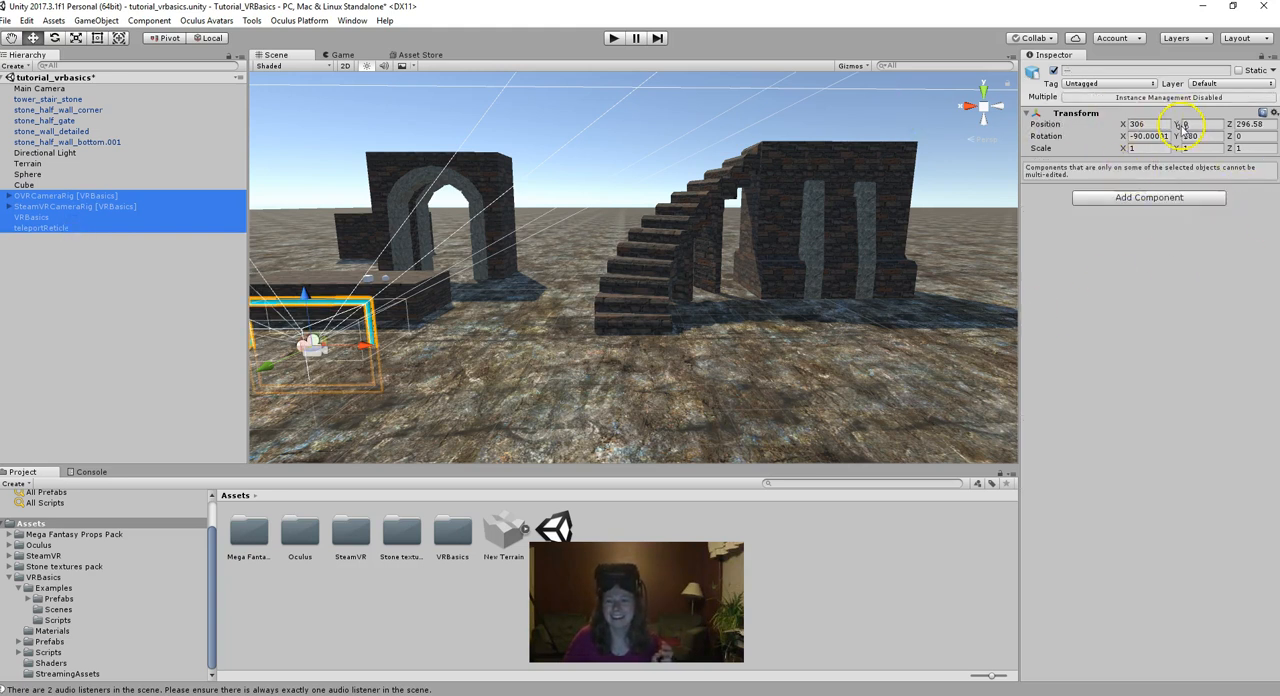
{"action": "left_click", "coordinate": [1153, 136]}
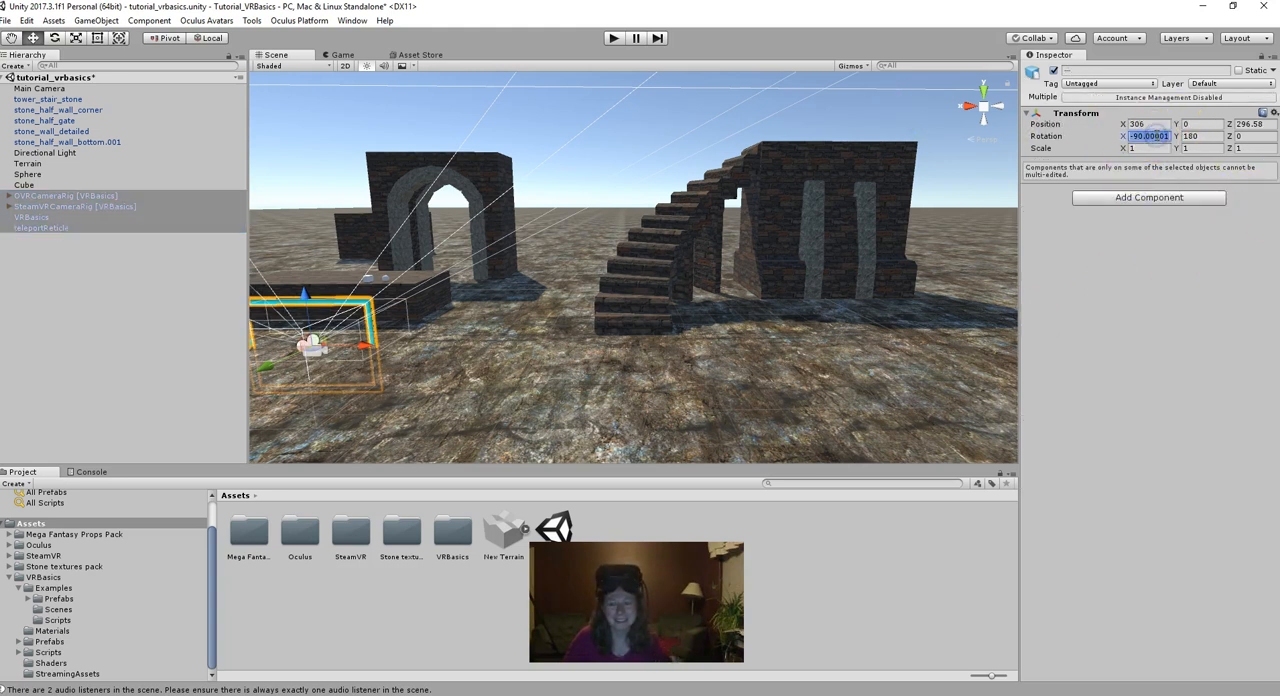
{"action": "type", "text": "0"}
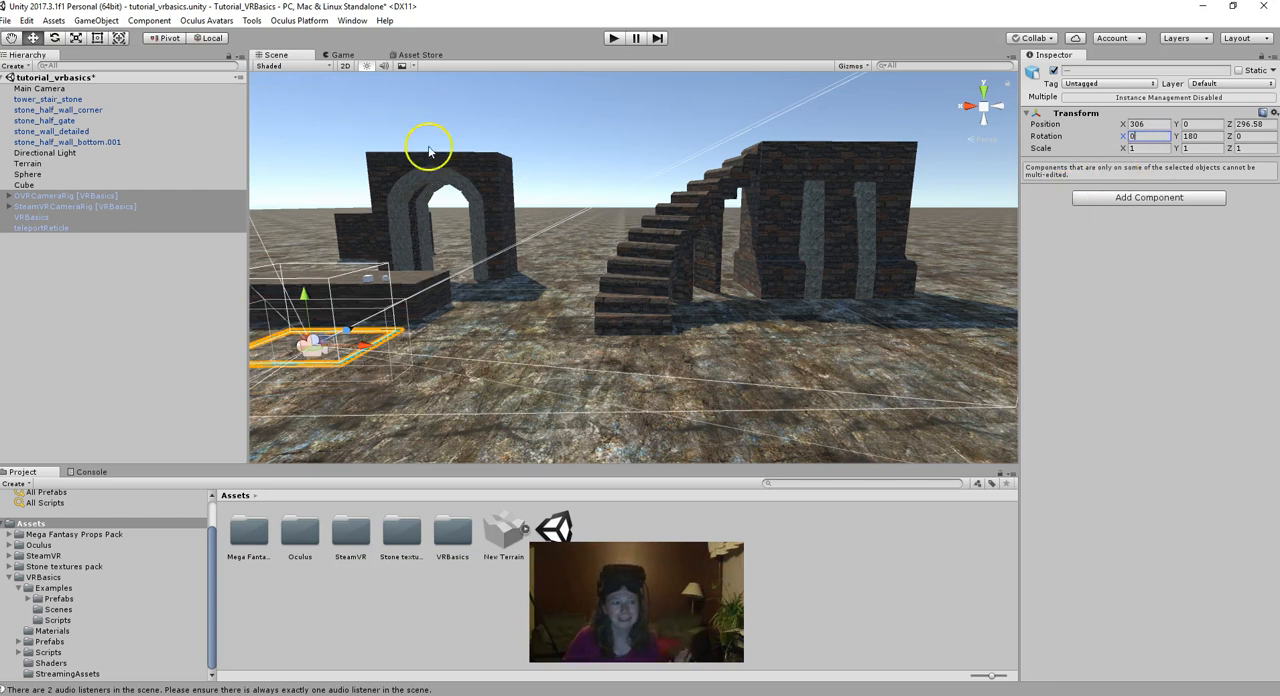
{"action": "left_click", "coordinate": [617, 336]}
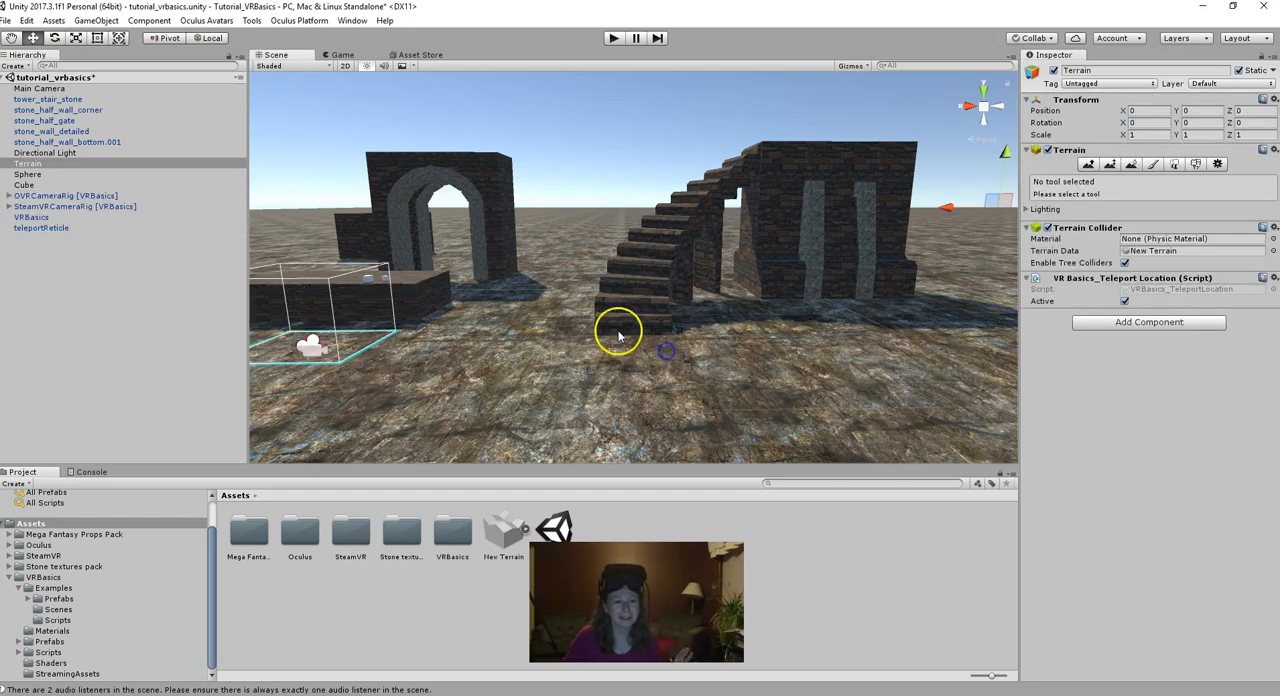
- Test teleporting in play mode with the corrected rig rotation, and stop the test
{"action": "left_click", "coordinate": [611, 38]}
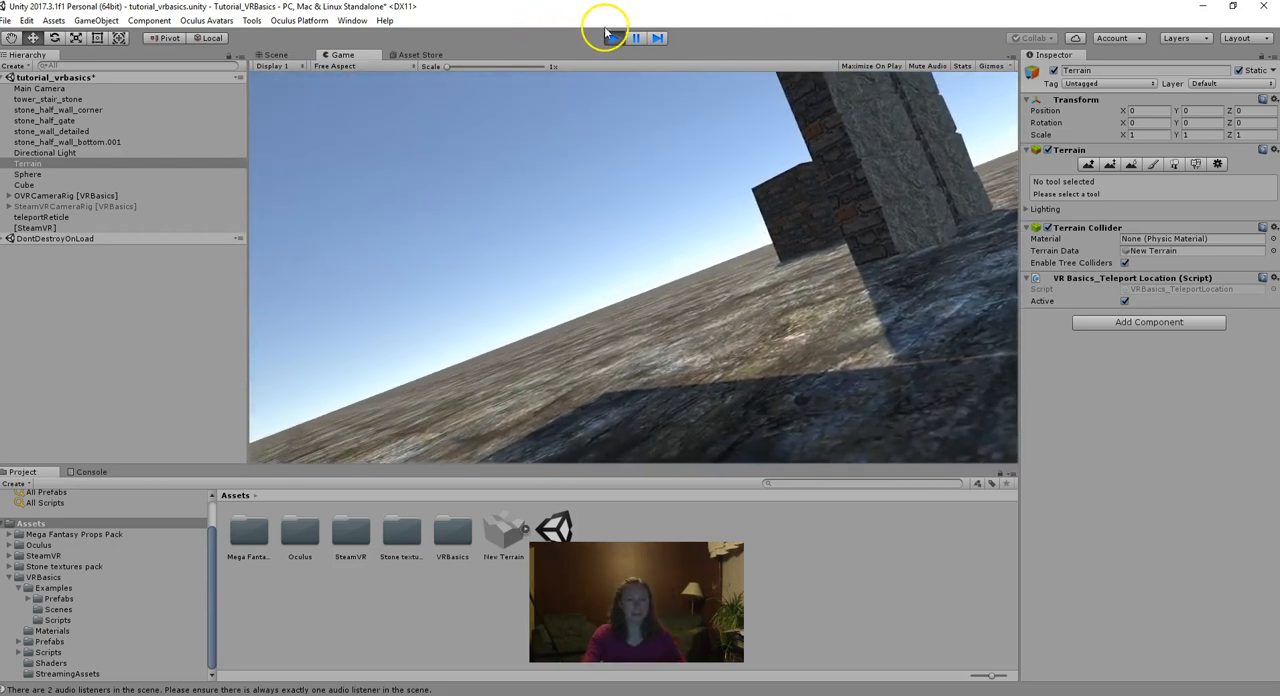
{"action": "left_click", "coordinate": [611, 37]}
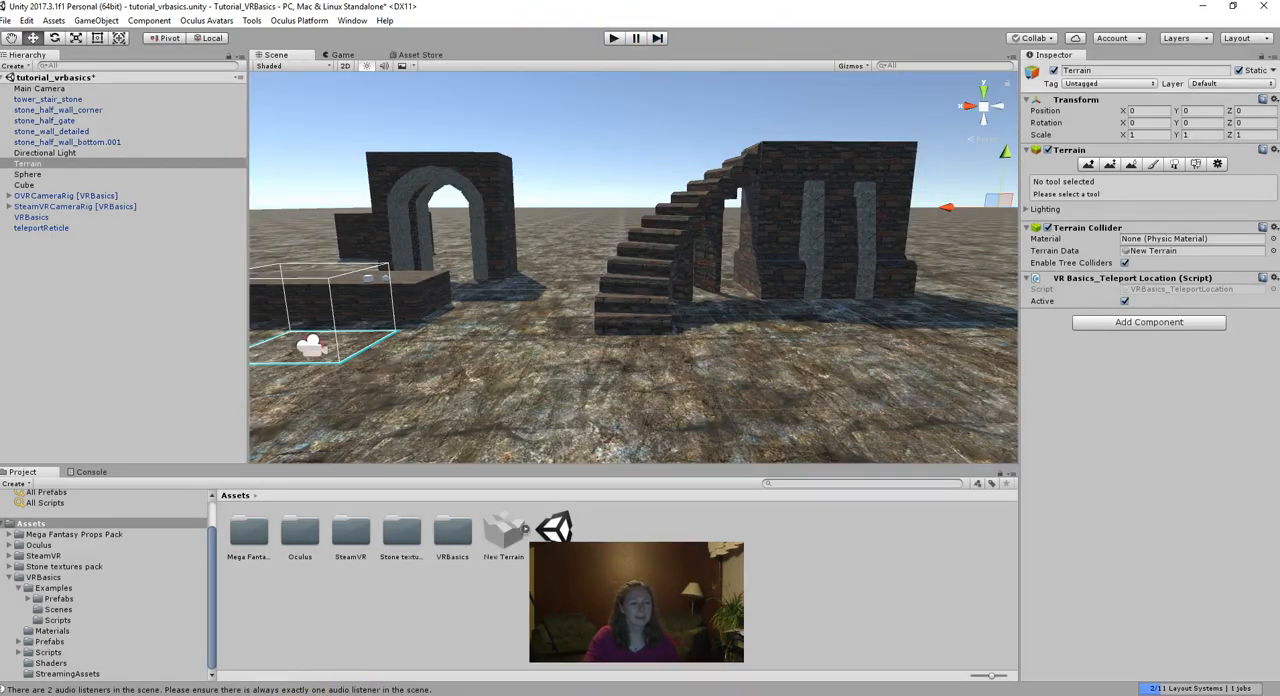
- Switch to the Unity_Instructions document in Google Docs and read step 7 about the two scripts for grabbable, throwable objects
{"action": "key", "text": "alt+Tab"}
{"action": "scroll", "coordinate": [958, 516], "scroll_direction": "down", "scroll_amount": 1}
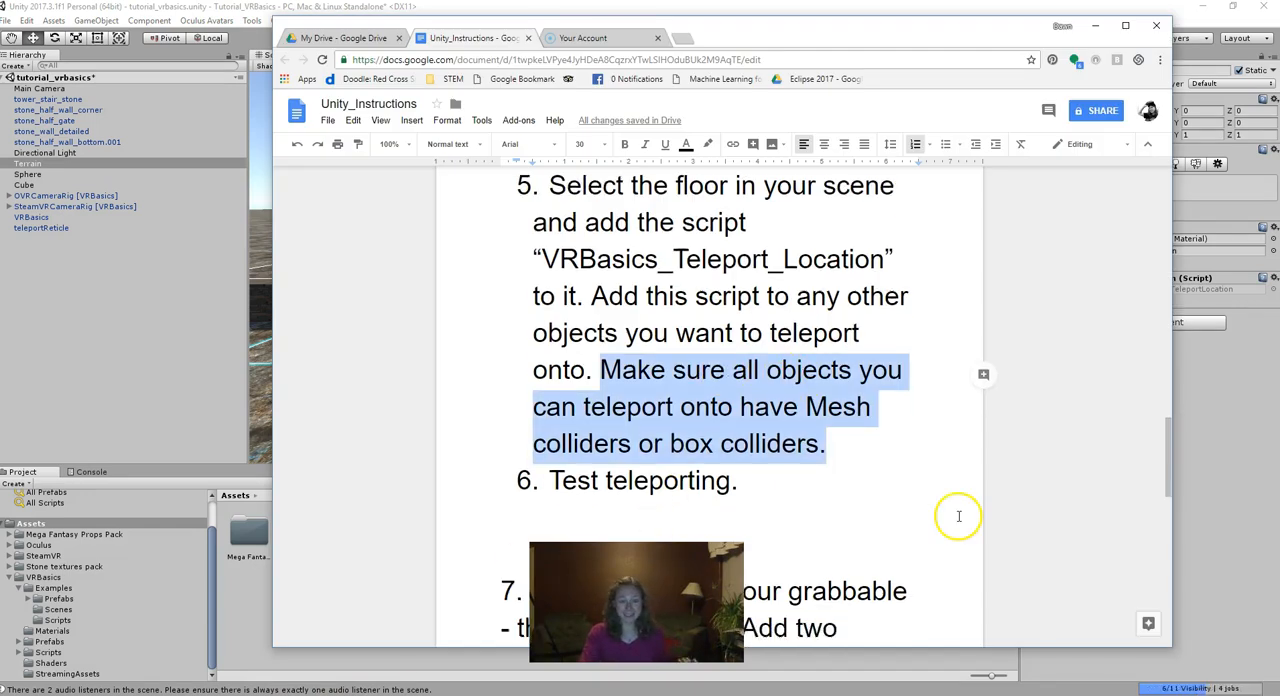
{"action": "scroll", "coordinate": [930, 509], "scroll_direction": "down", "scroll_amount": 4}
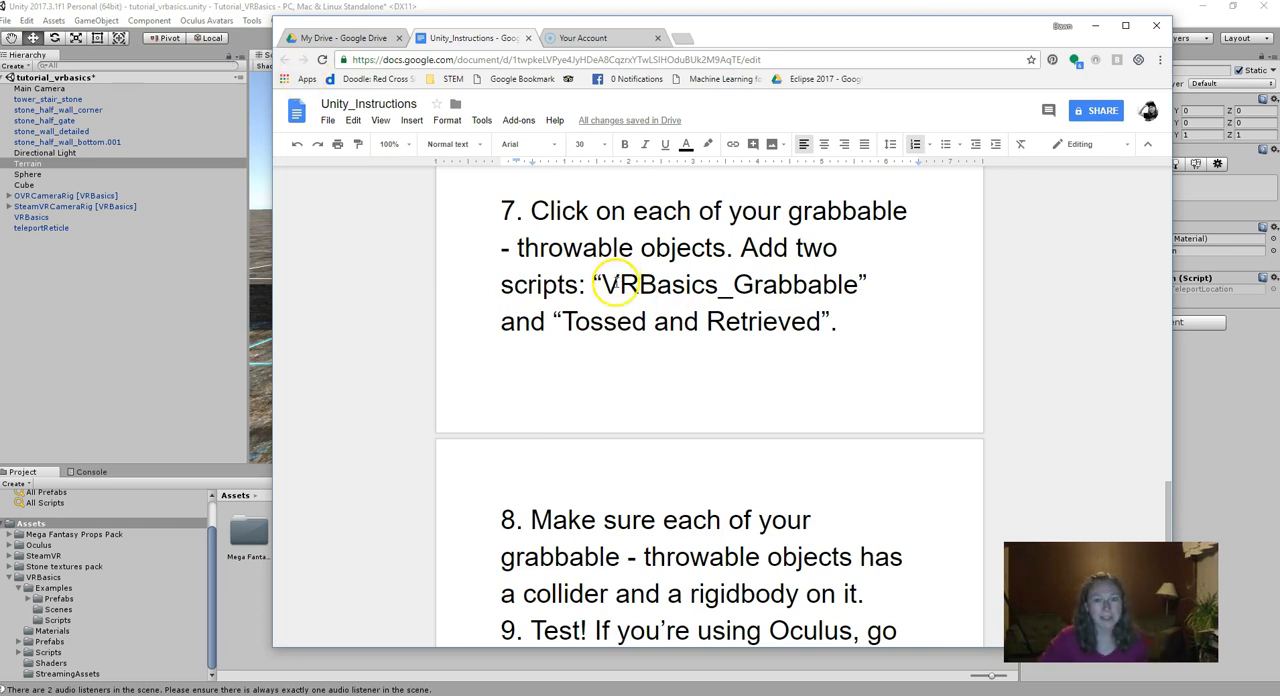
{"action": "left_click_drag", "start_coordinate": [603, 286], "coordinate": [838, 288]}
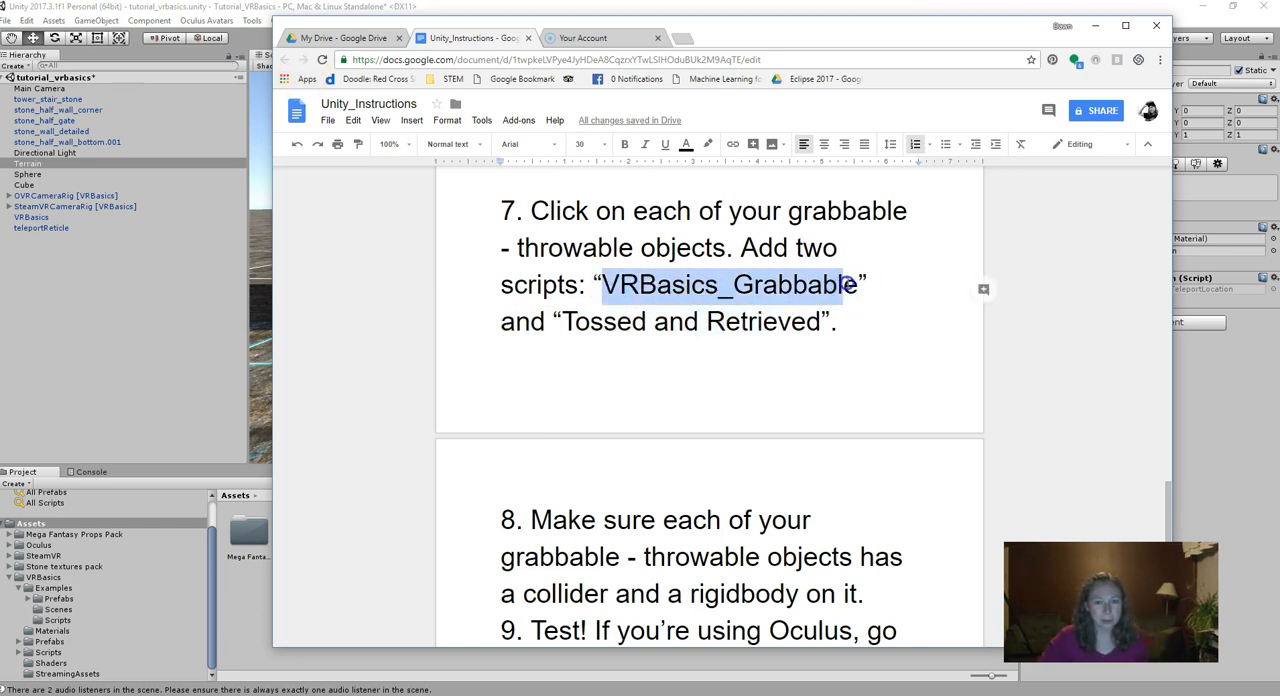
{"action": "left_click_drag", "start_coordinate": [577, 320], "coordinate": [797, 320]}
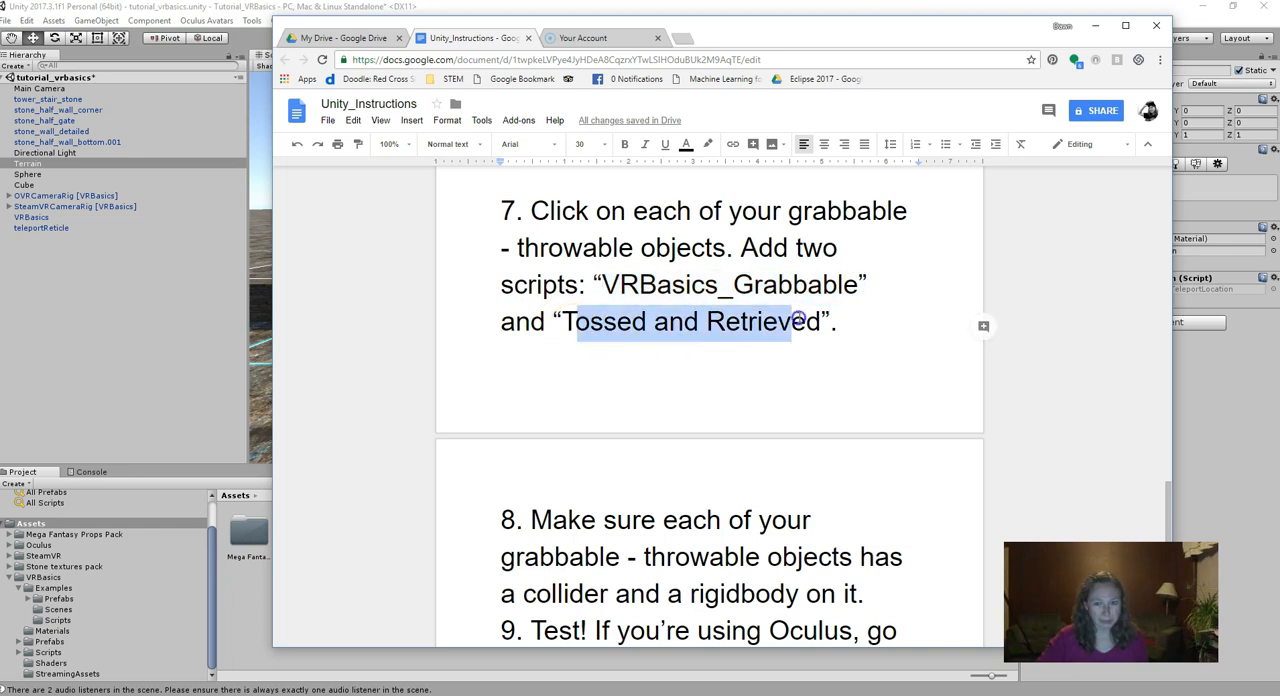
- Switch back to Unity and scale stone_half_wall_bottom.001 down in height to a Y scale of about 0.31
{"action": "left_click", "coordinate": [264, 215]}
{"action": "key", "text": "f"}
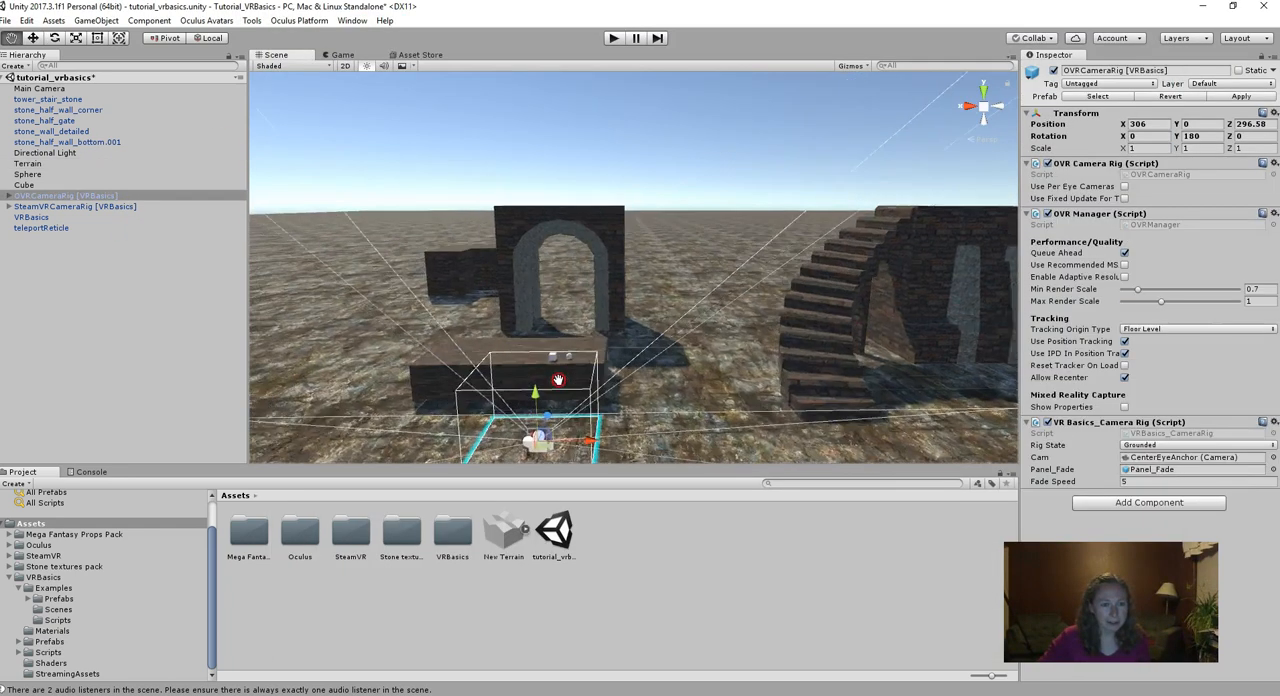
{"action": "scroll", "coordinate": [590, 365], "scroll_direction": "up", "scroll_amount": 5}
{"action": "middle_click_drag", "start_coordinate": [541, 388], "coordinate": [546, 362]}
{"action": "left_click", "coordinate": [451, 318]}
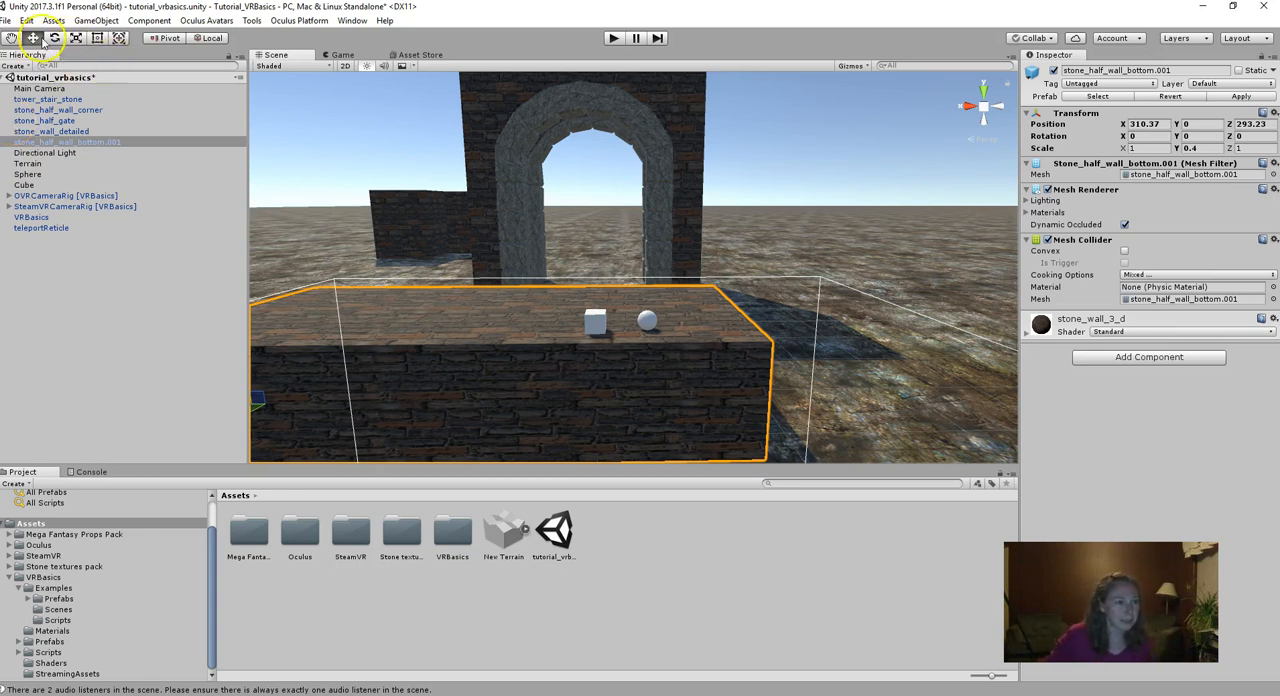
{"action": "left_click", "coordinate": [77, 38]}
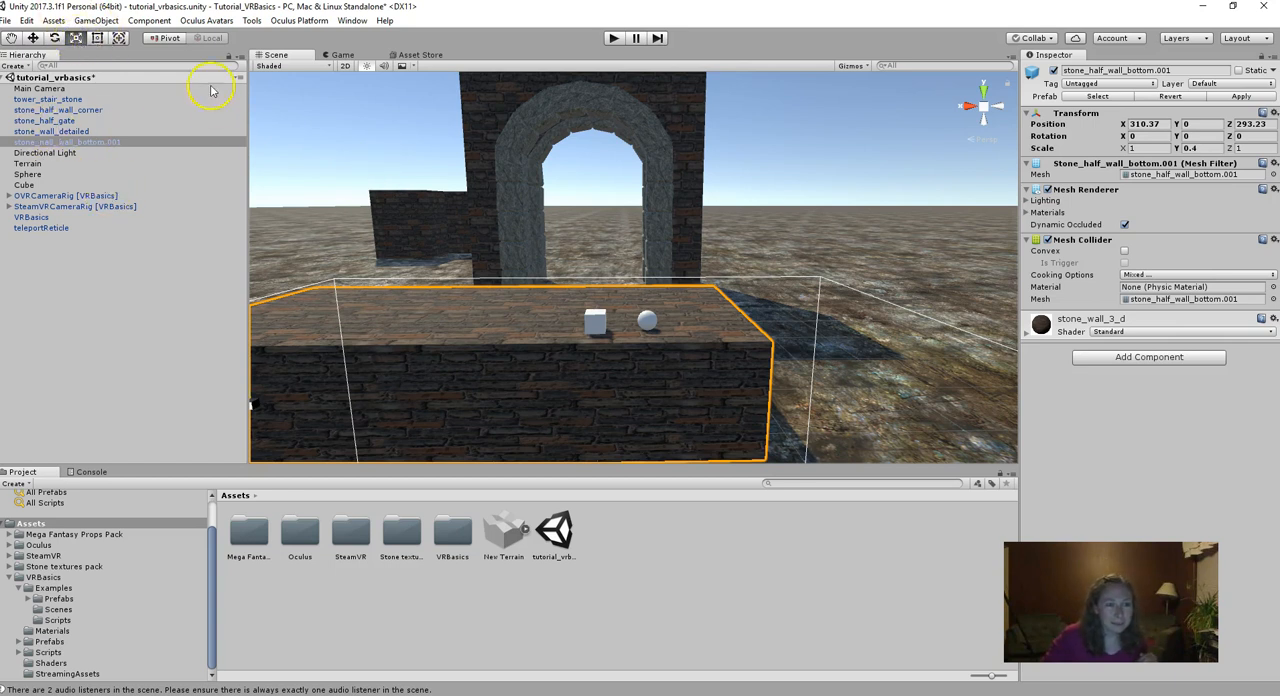
{"action": "middle_click_drag", "start_coordinate": [617, 363], "coordinate": [647, 355]}
{"action": "left_click_drag", "start_coordinate": [354, 309], "coordinate": [363, 322]}
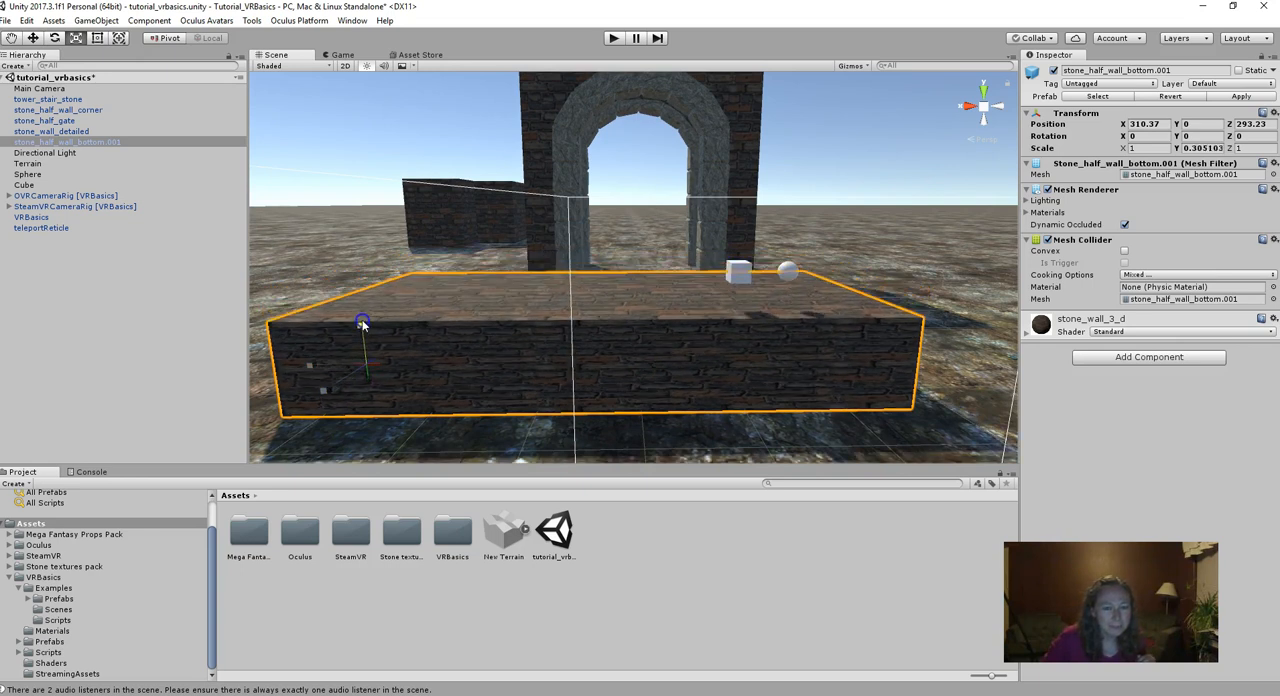
- Set the scale of the Cube on the low wall to 0.1 on all three axes
{"action": "left_click", "coordinate": [740, 274]}
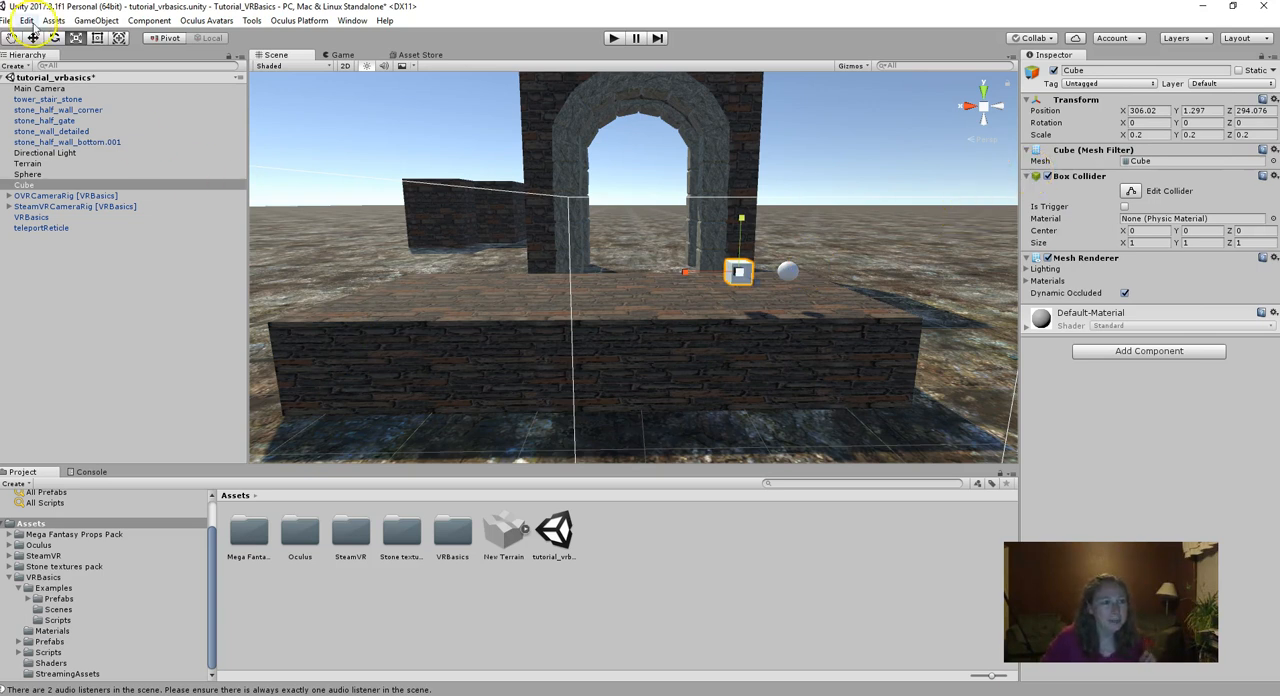
{"action": "left_click", "coordinate": [1160, 134]}
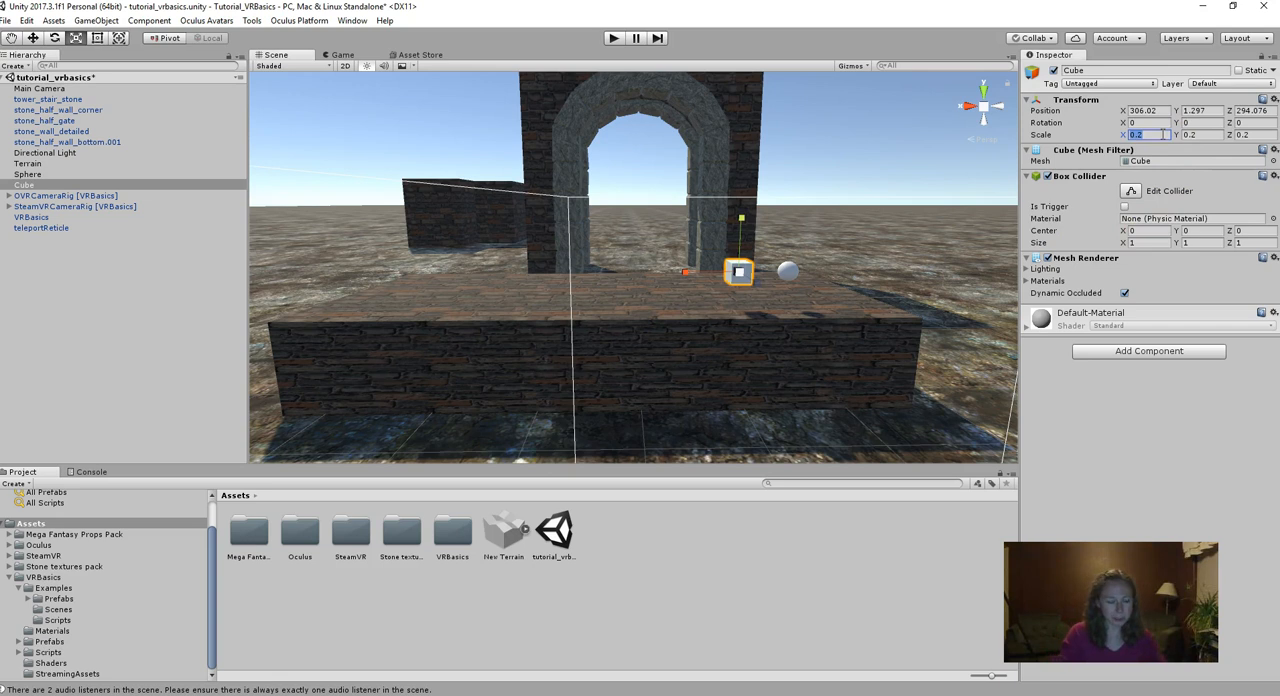
{"action": "type", "text": "0.1"}
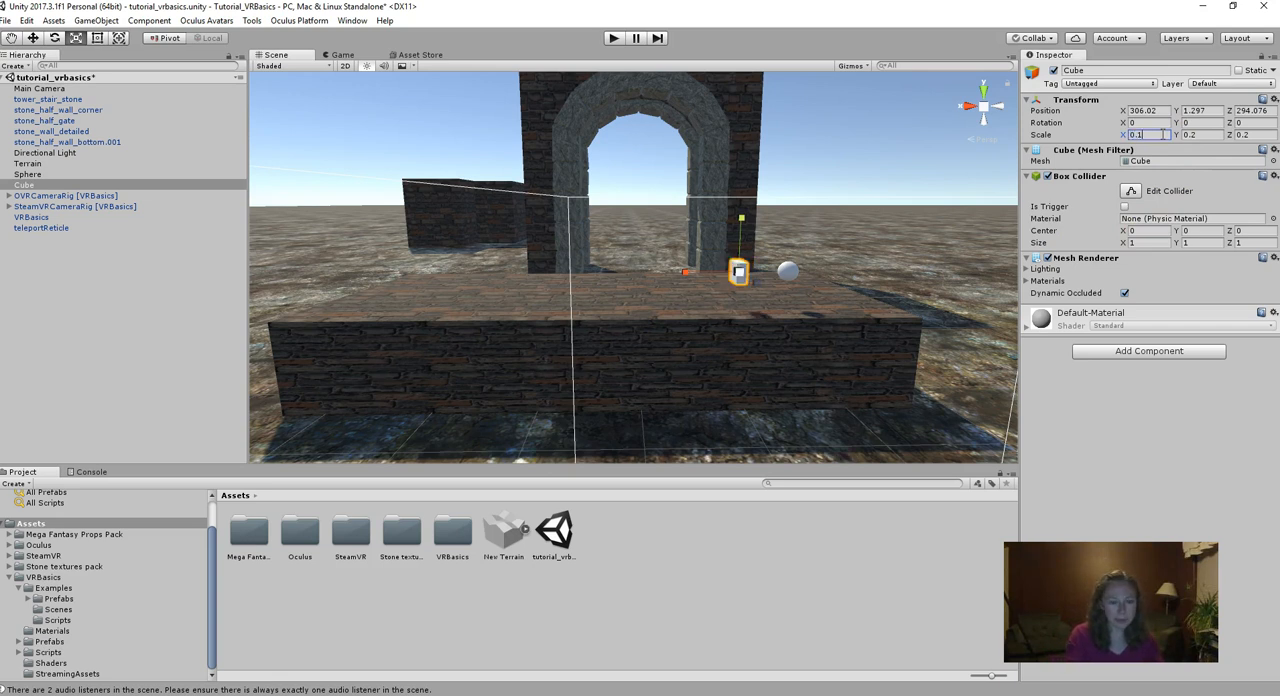
{"action": "key", "text": "Tab"}
{"action": "type", "text": "0.1"}
{"action": "key", "text": "Tab"}
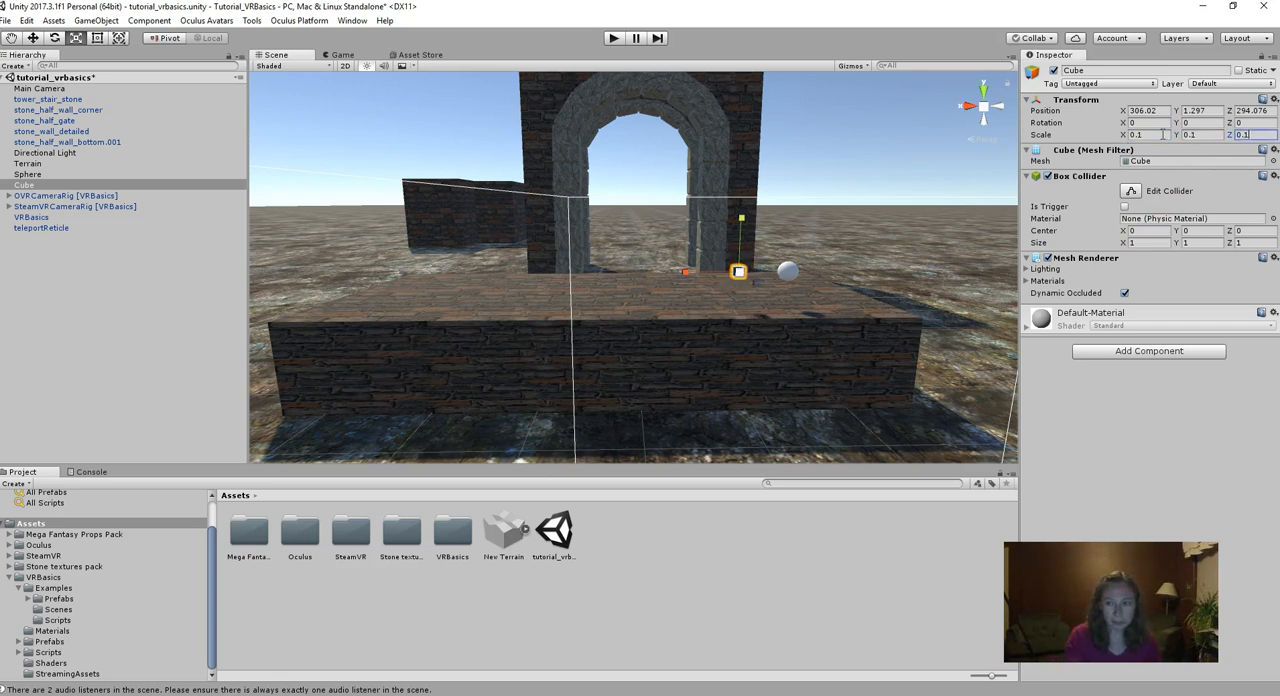
- Set the scale of the Sphere on the low wall to 0.1 on all three axes
{"action": "left_click", "coordinate": [788, 270]}
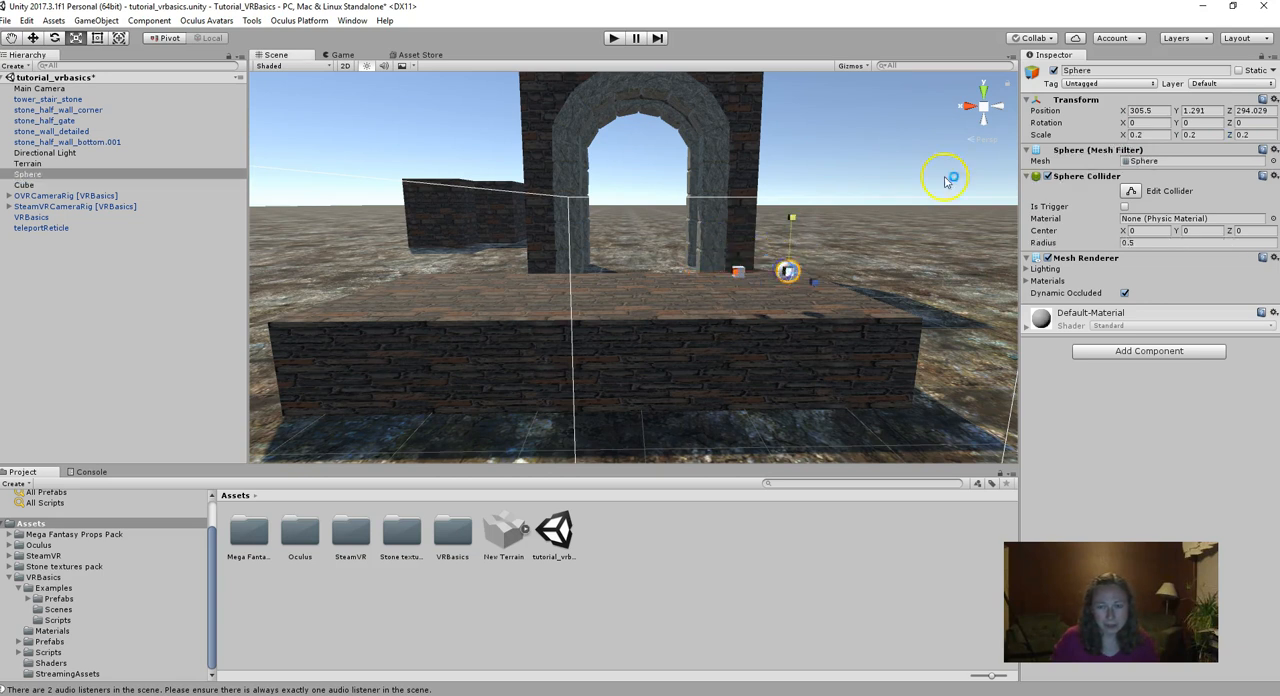
{"action": "left_click", "coordinate": [1140, 134]}
{"action": "type", "text": "0.1"}
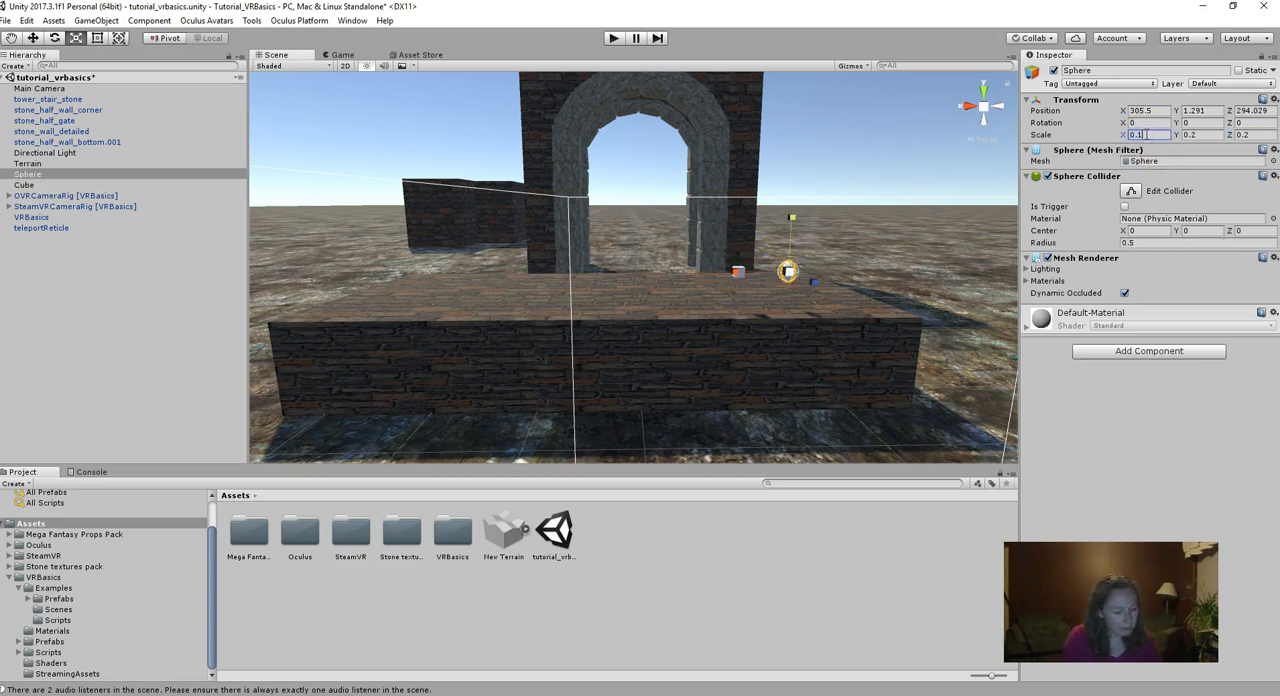
{"action": "key", "text": "Tab"}
{"action": "type", "text": "0"}
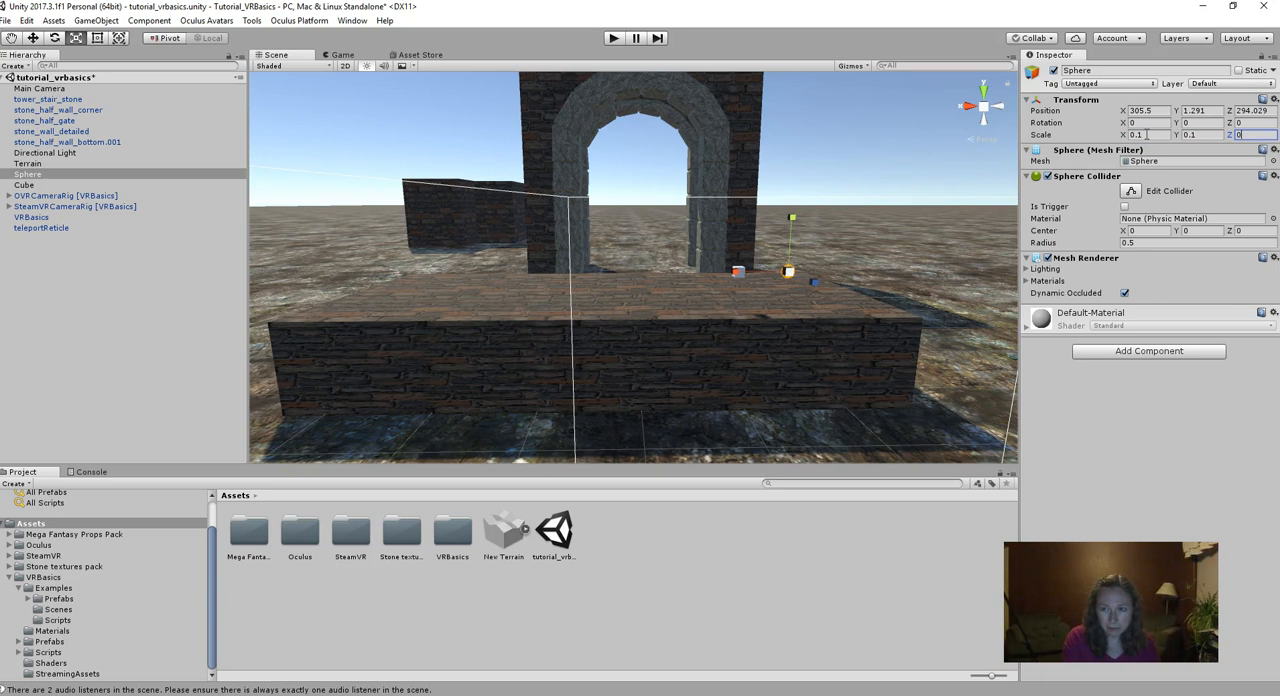
{"action": "type", "text": ".3051"}
{"action": "left_click", "coordinate": [788, 350]}
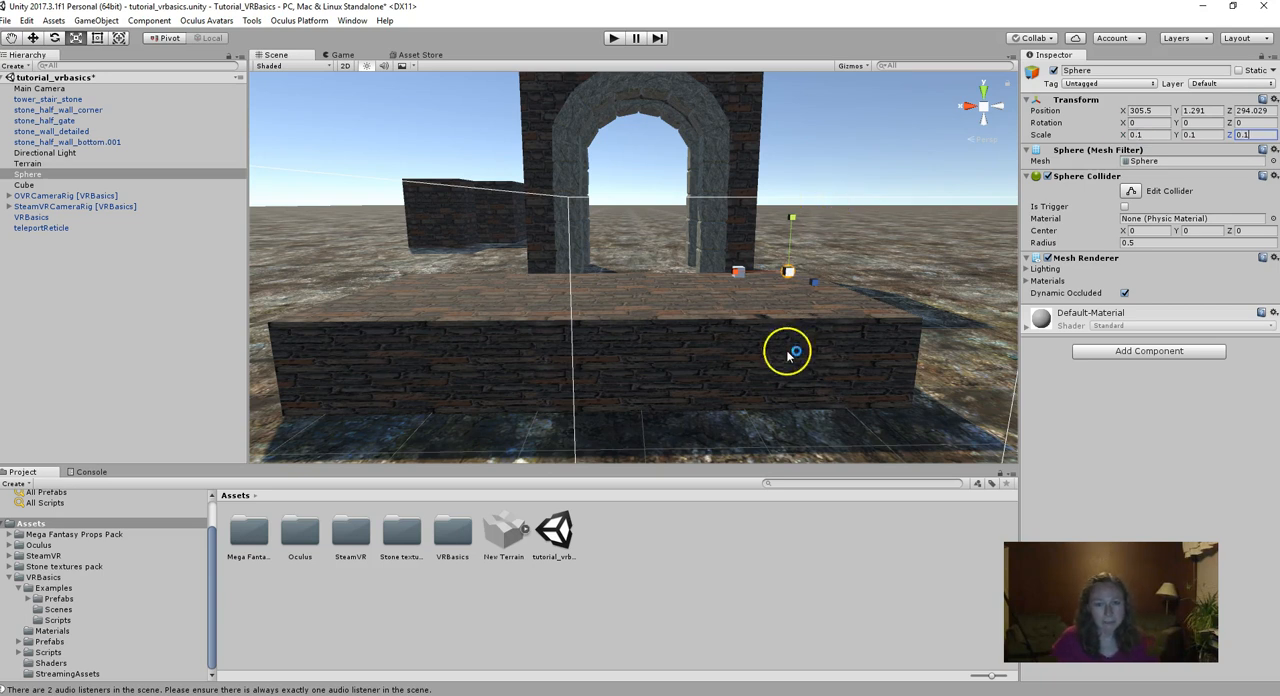
- Lower the Cube and the Sphere onto the wall surface, to Y positions of about 0.983 and 0.977
{"action": "left_click", "coordinate": [770, 279]}
{"action": "left_click", "coordinate": [739, 271]}
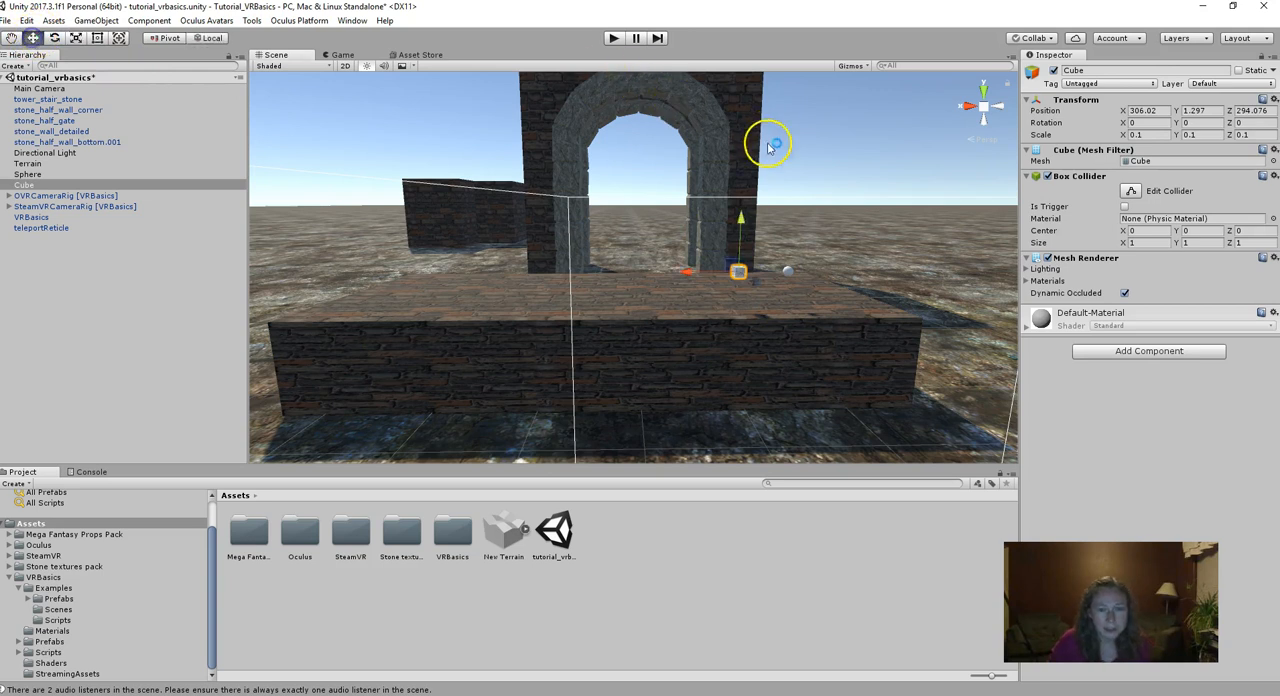
{"action": "left_click_drag", "start_coordinate": [741, 217], "coordinate": [797, 248]}
{"action": "left_click", "coordinate": [789, 271]}
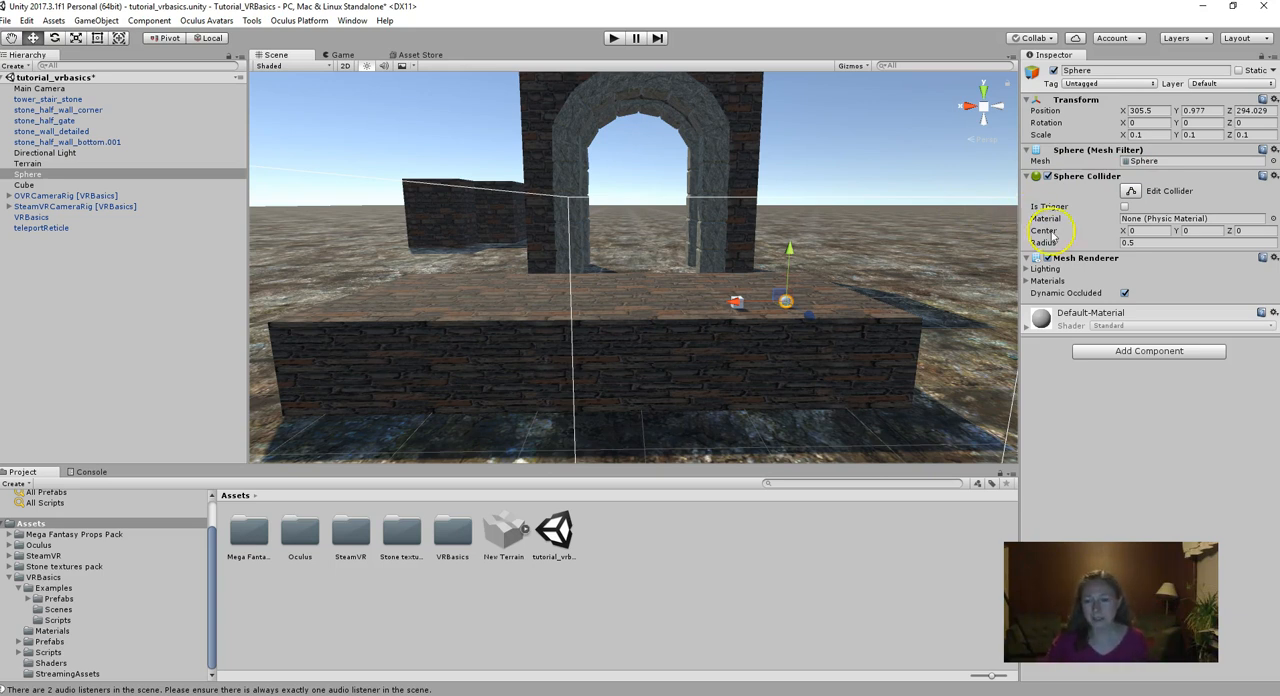
- Add a Rigidbody physics component to the Sphere
{"action": "left_click", "coordinate": [1116, 351]}
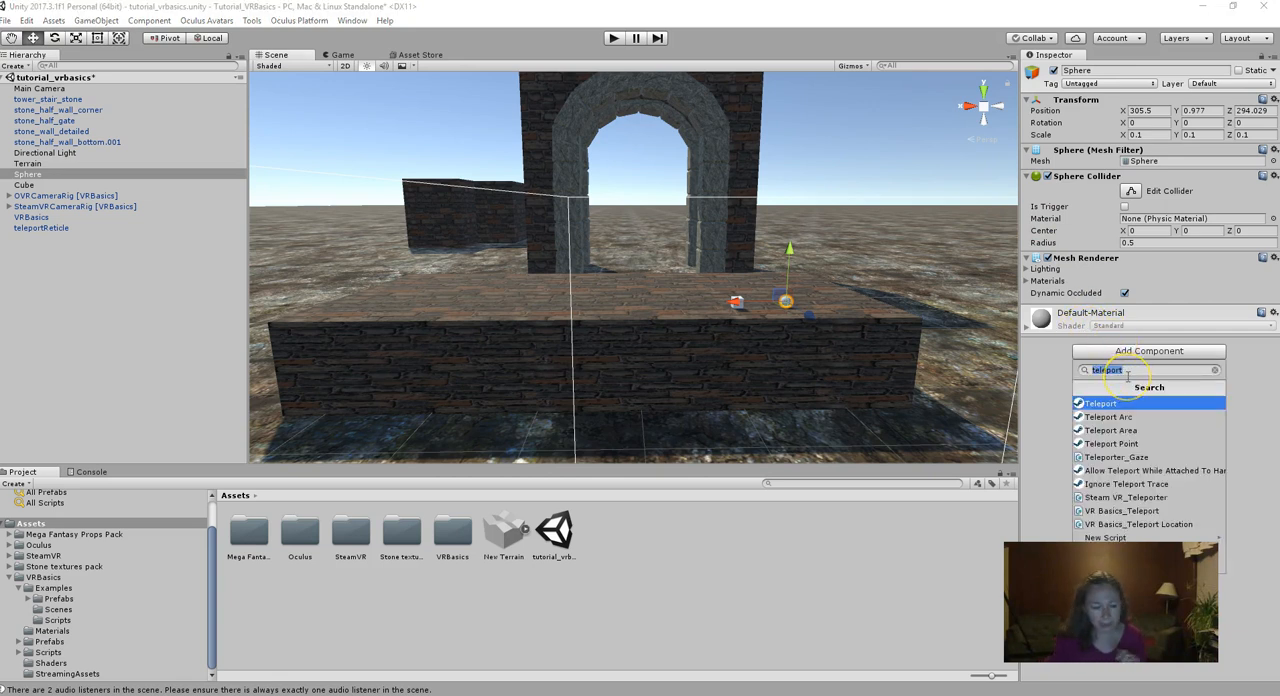
{"action": "key", "text": "BackSpace"}
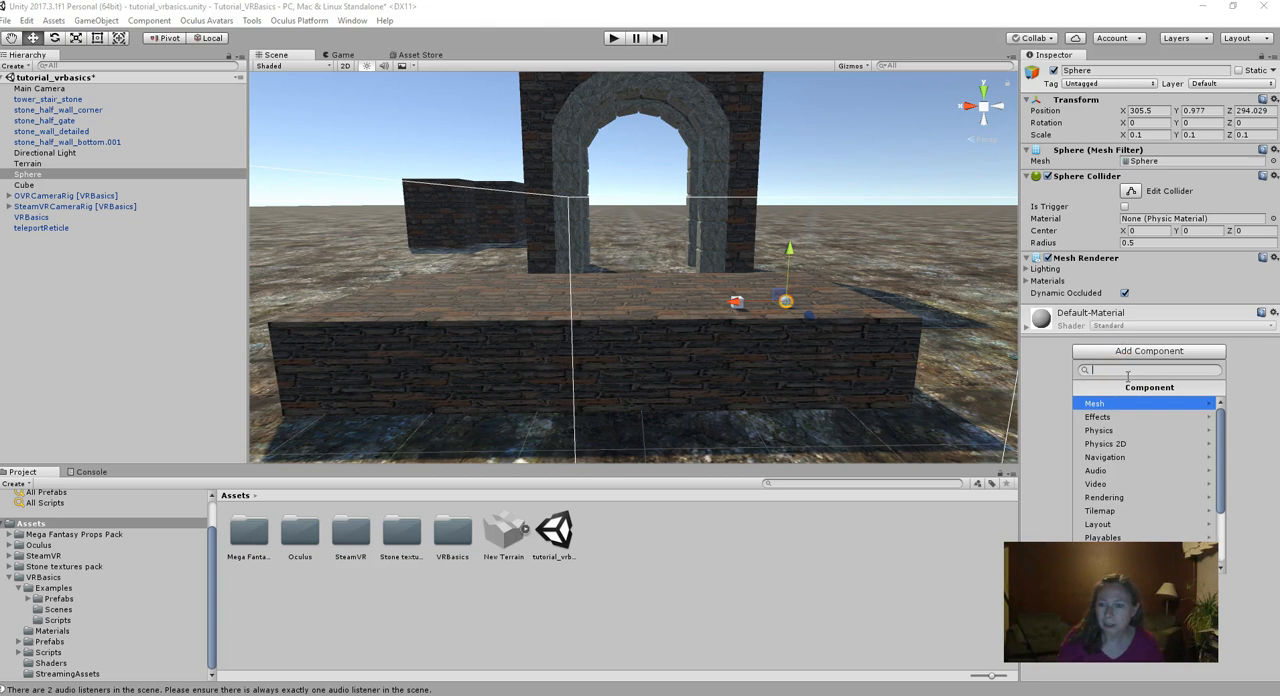
{"action": "left_click", "coordinate": [1134, 430]}
{"action": "left_click", "coordinate": [1132, 403]}
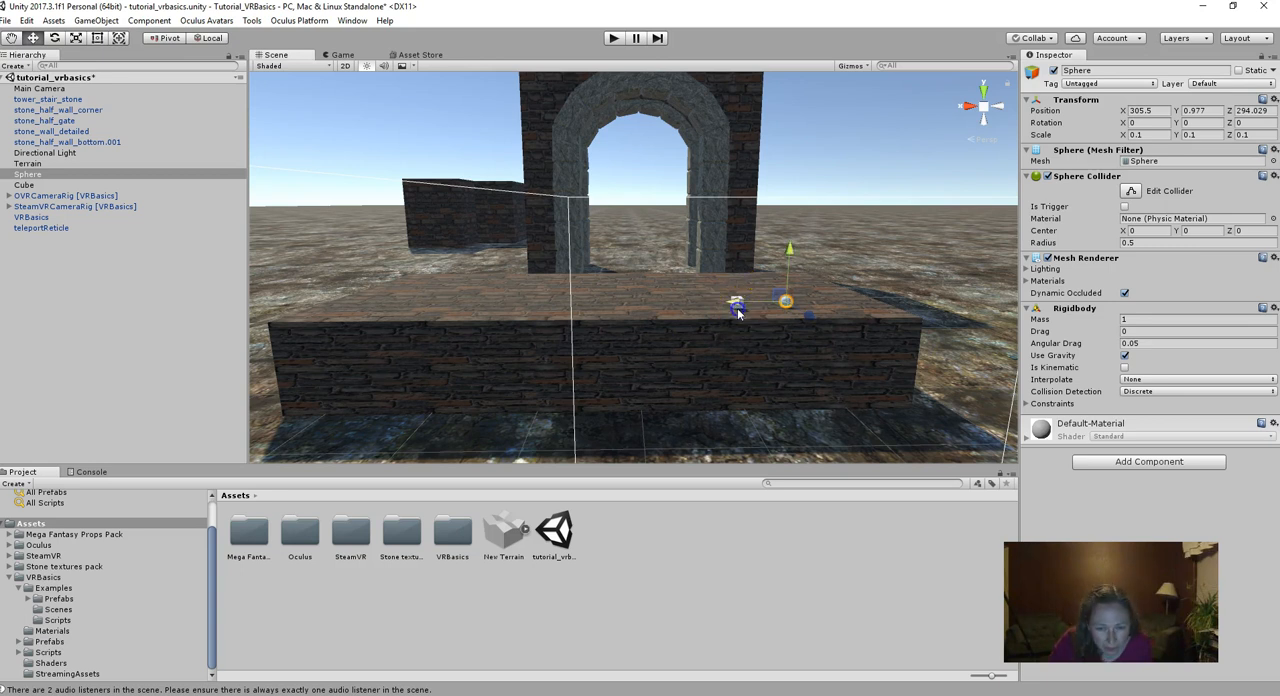
- Add a Rigidbody physics component to the Cube
{"action": "scroll", "coordinate": [740, 309], "scroll_direction": "up", "scroll_amount": 2}
{"action": "left_click", "coordinate": [828, 337]}
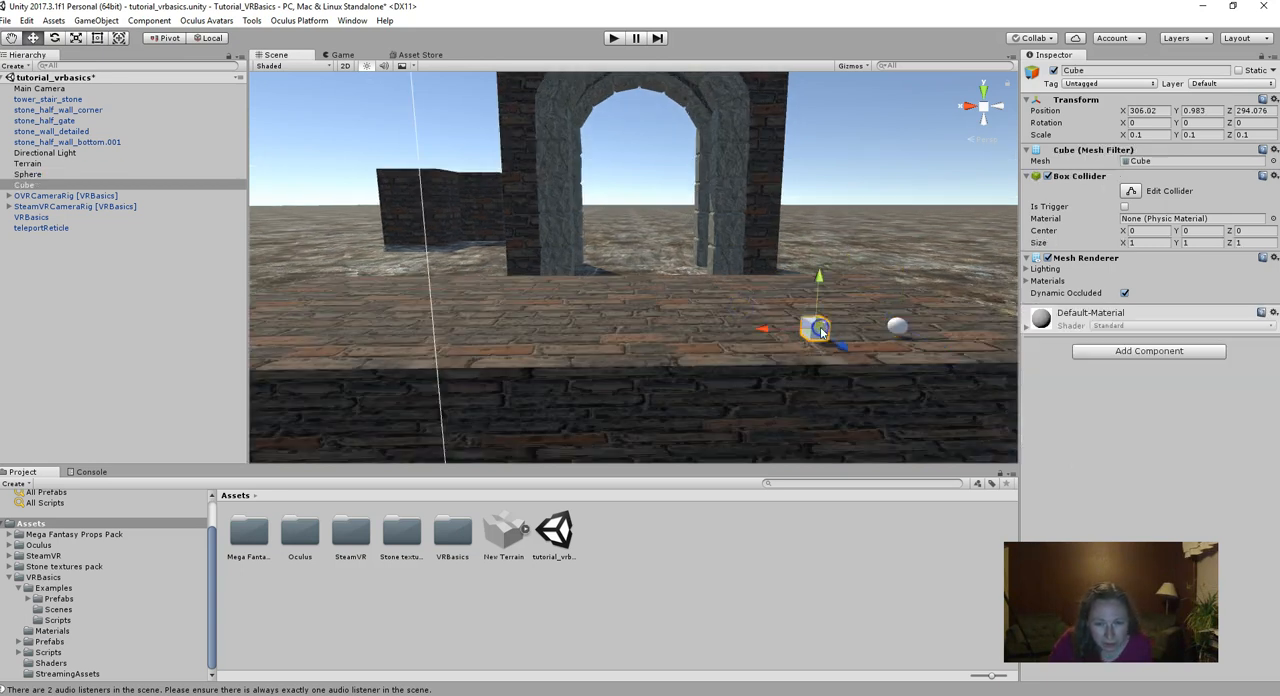
{"action": "left_click", "coordinate": [1096, 350]}
{"action": "left_click", "coordinate": [1098, 429]}
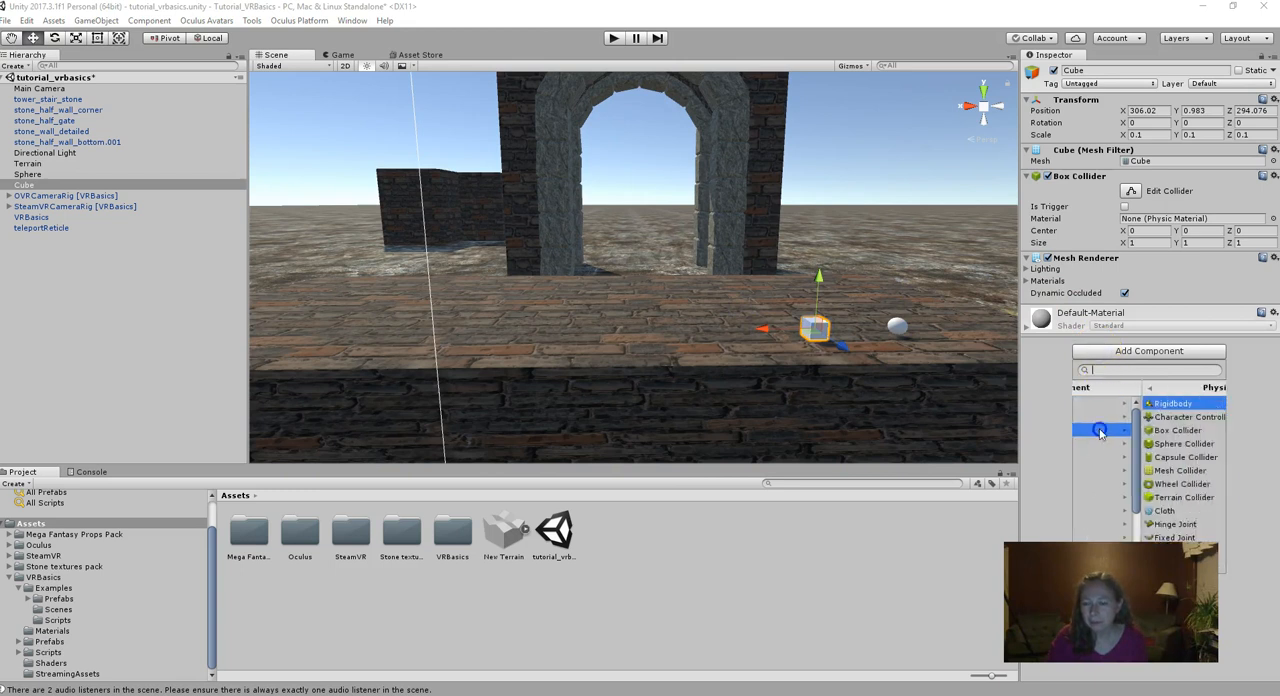
{"action": "left_click", "coordinate": [1106, 403]}
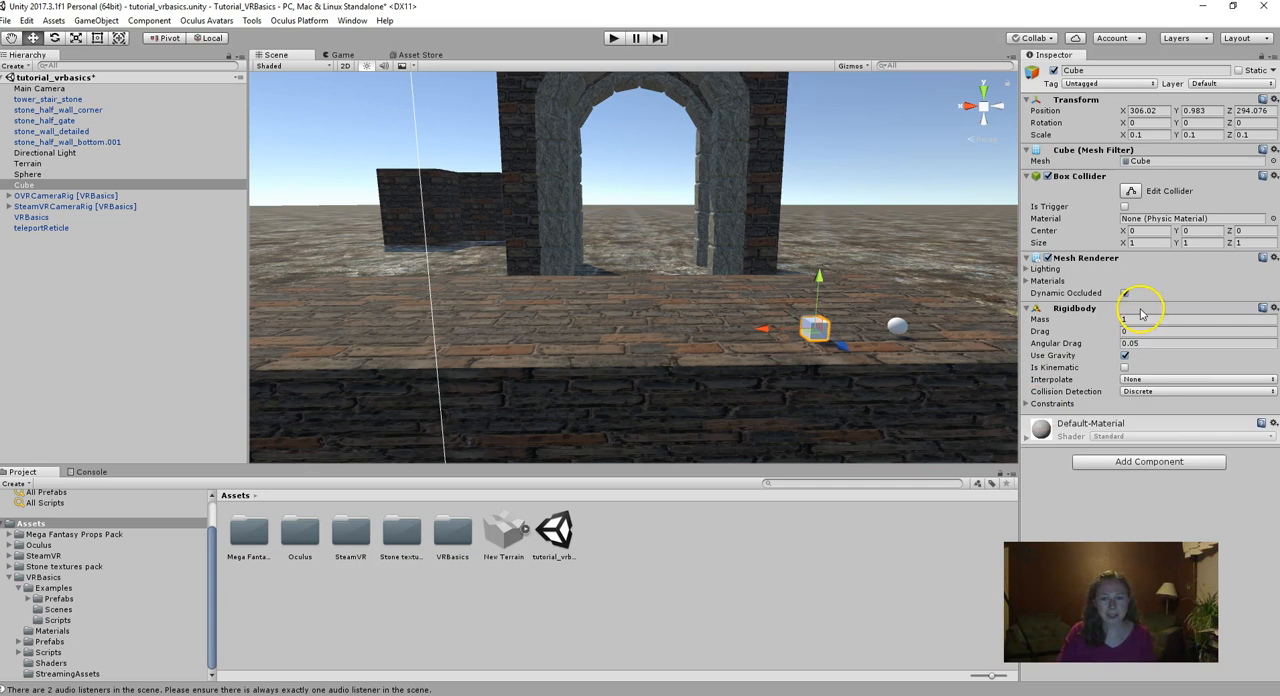
- Find the VRBasics_Grabbable script by searching for "grabb" and add it to the Cube
{"action": "left_click", "coordinate": [1140, 462]}
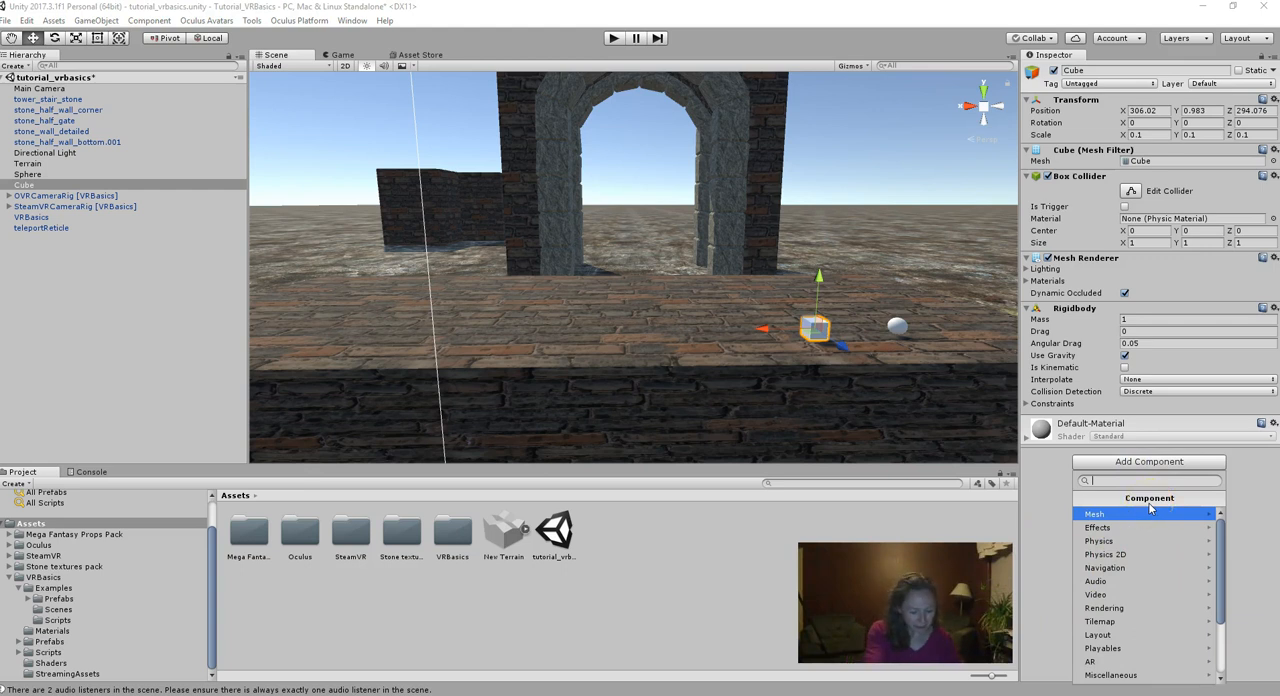
{"action": "type", "text": "grabb"}
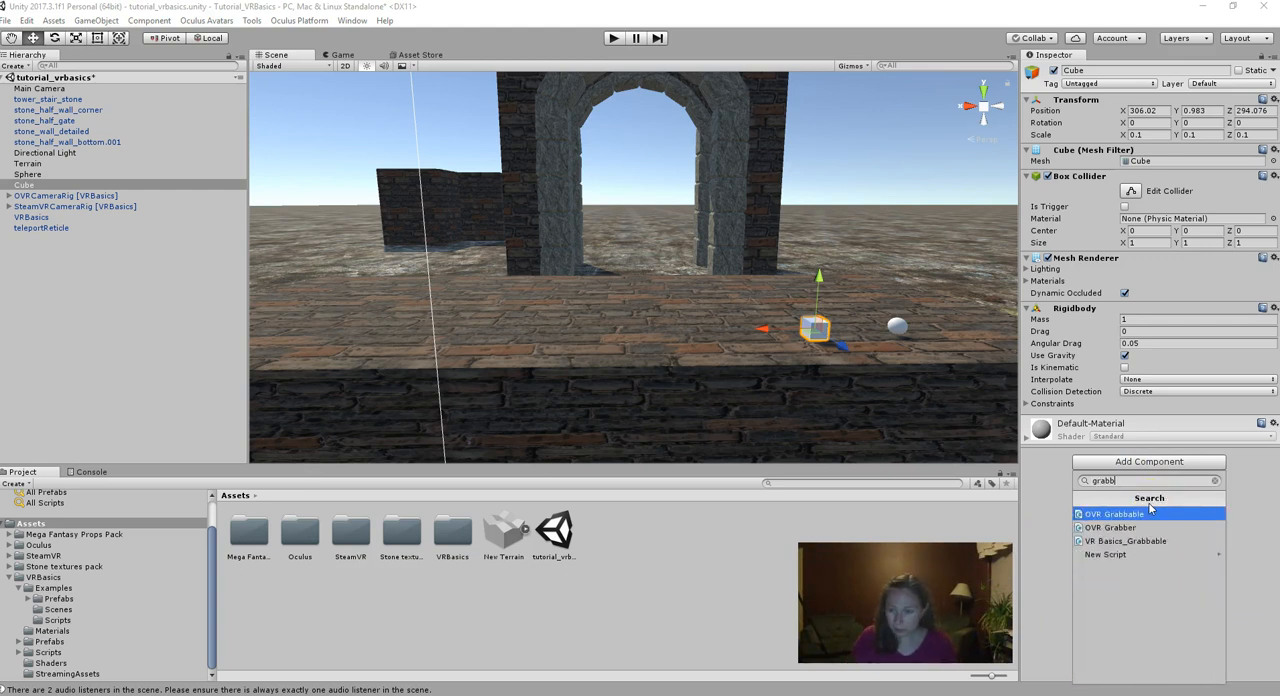
{"action": "left_click", "coordinate": [1149, 543]}
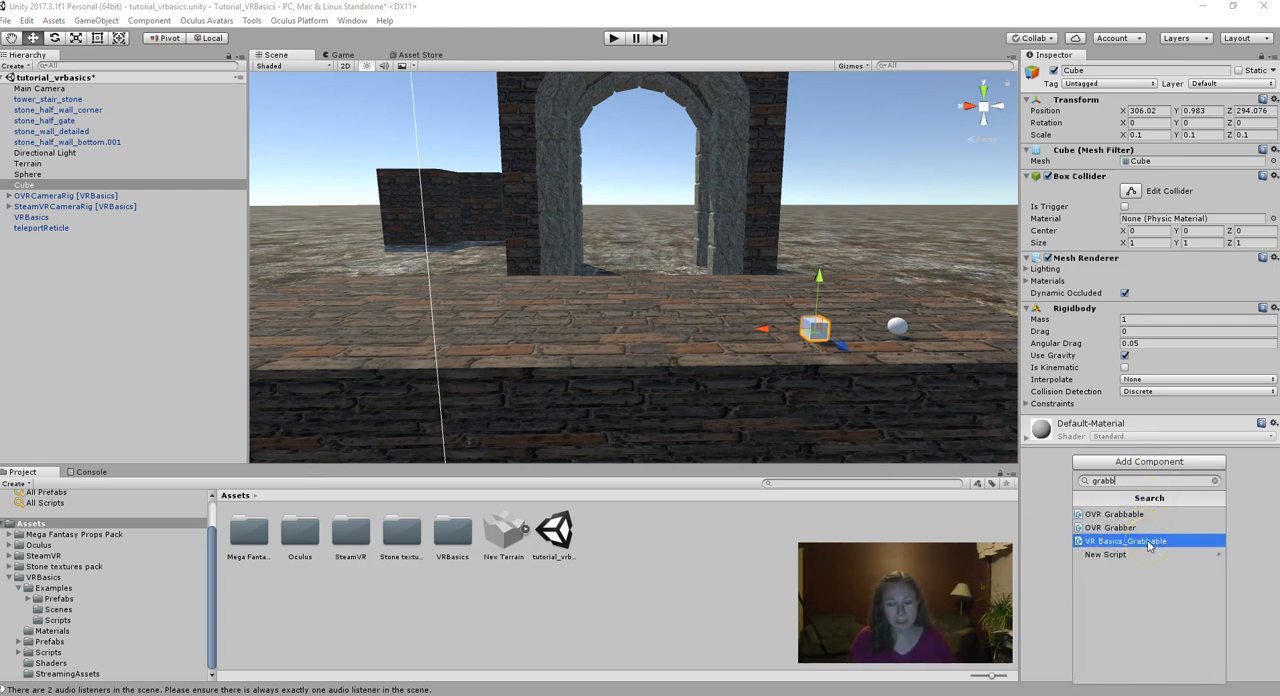
{"action": "left_click", "coordinate": [1149, 543]}
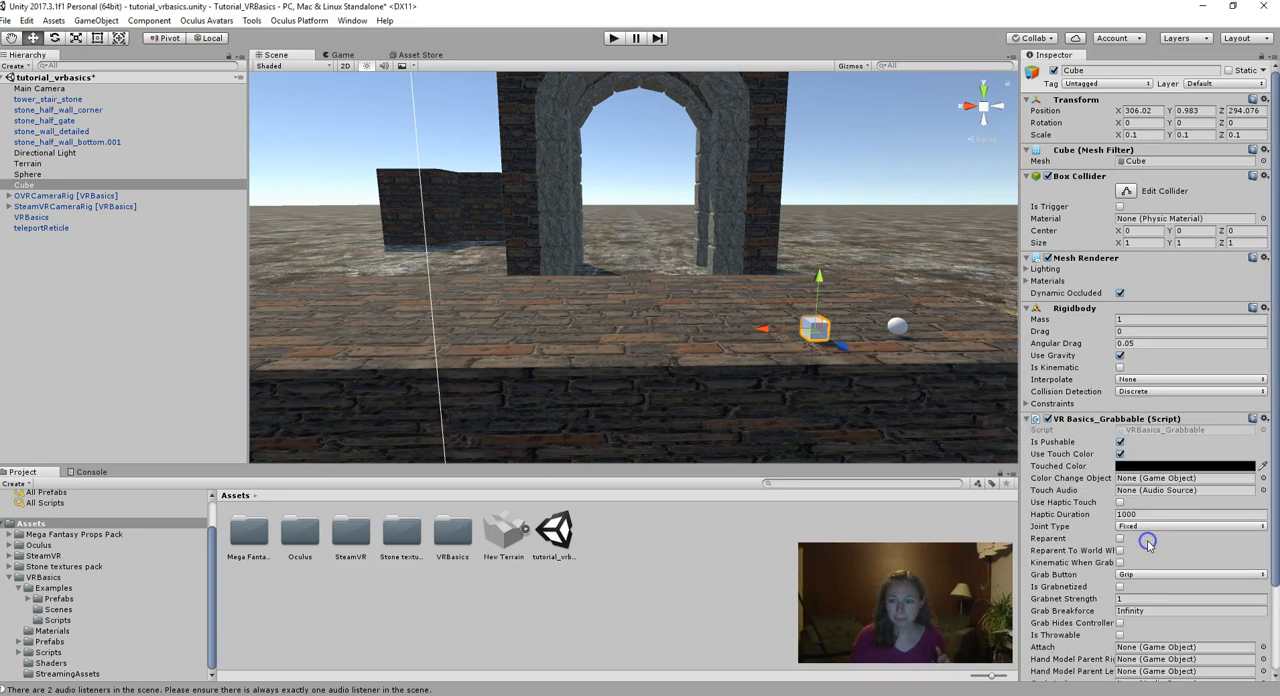
- Set the Touched Color of the Cube's grabbable script to bright green (R 62, G 255, B 0)
{"action": "left_click", "coordinate": [1137, 468]}
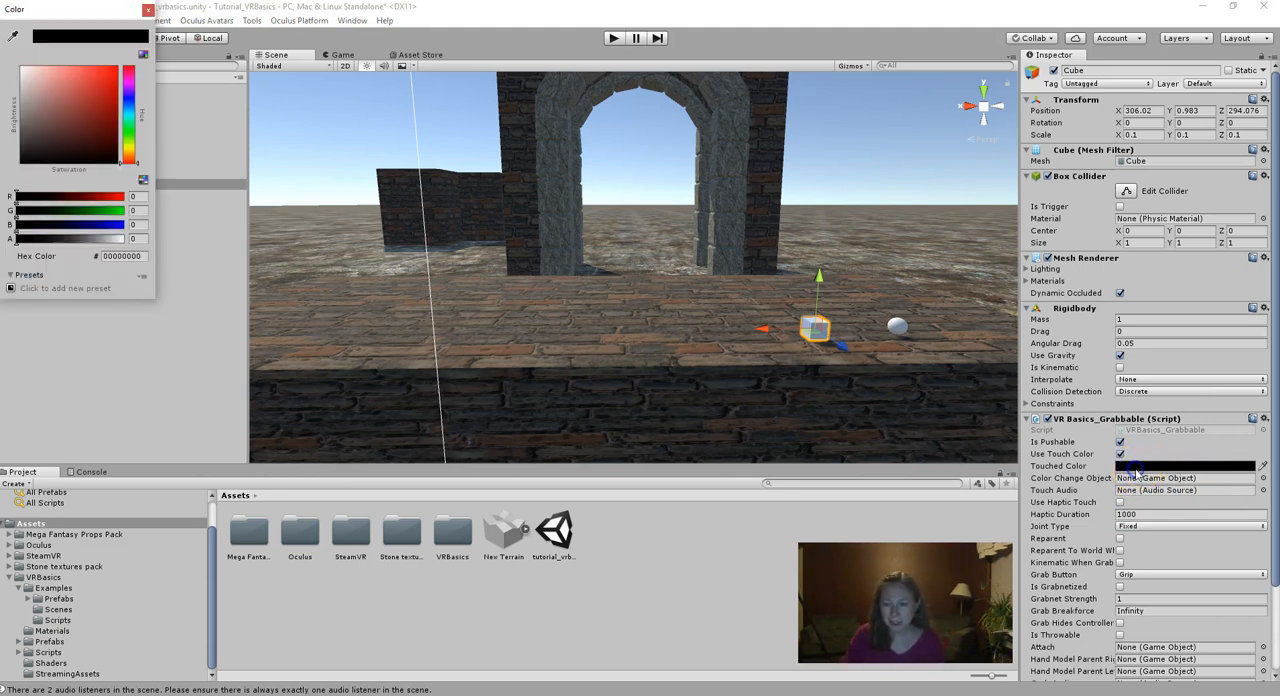
{"action": "left_click", "coordinate": [128, 135]}
{"action": "left_click_drag", "start_coordinate": [117, 66], "coordinate": [119, 64]}
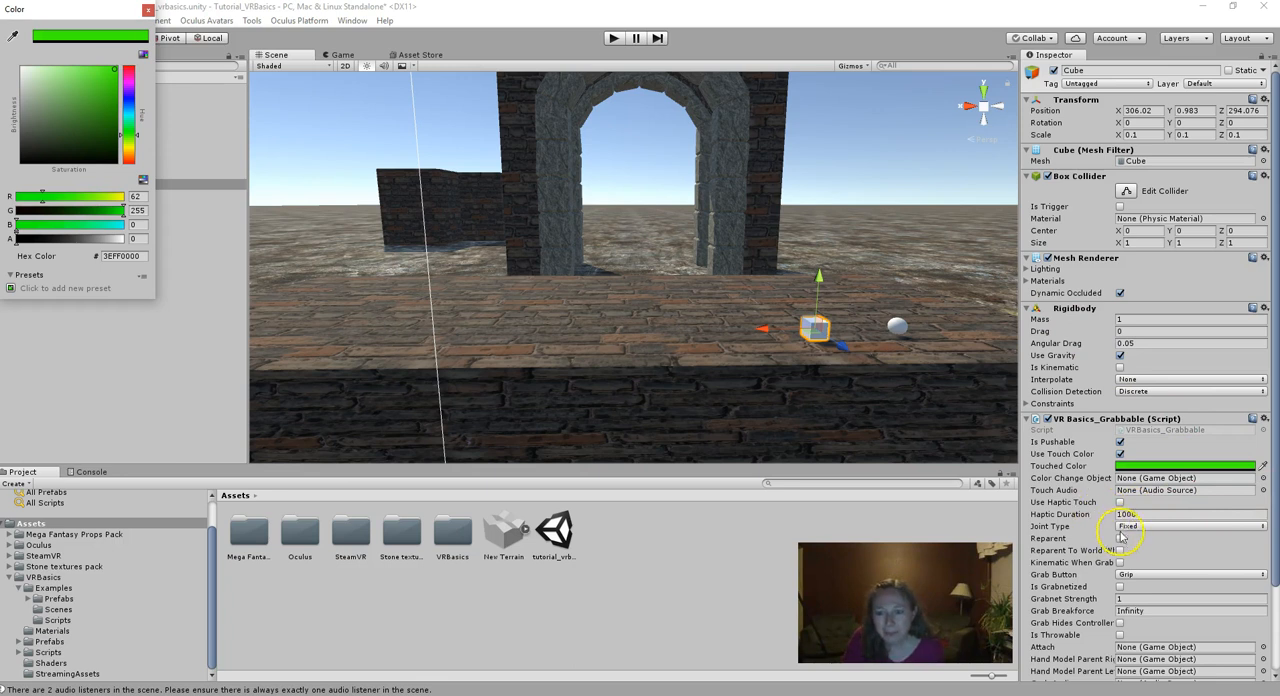
- Enable Is Grabnetized with a Grabnet Strength of 1, Grab Hides Controller and Is Throwable in the Cube's grabbable script
{"action": "left_click", "coordinate": [1119, 587]}
{"action": "left_click", "coordinate": [1146, 598]}
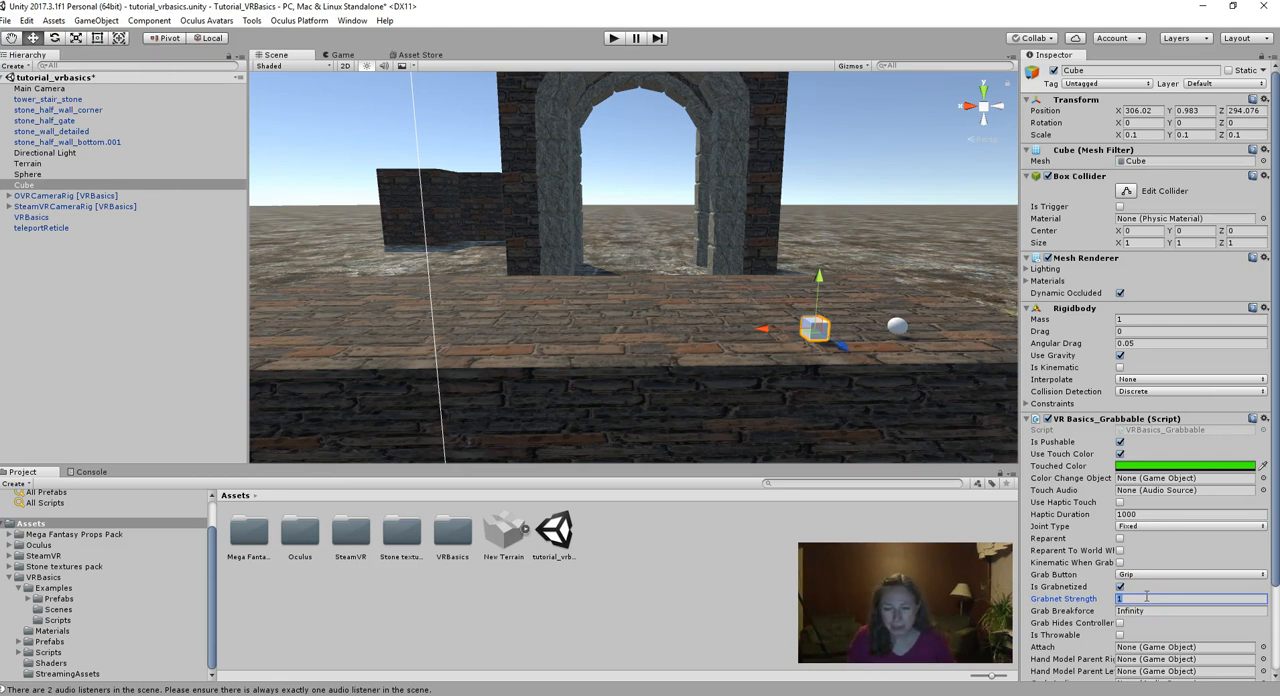
{"action": "type", "text": "1"}
{"action": "left_click", "coordinate": [1120, 622]}
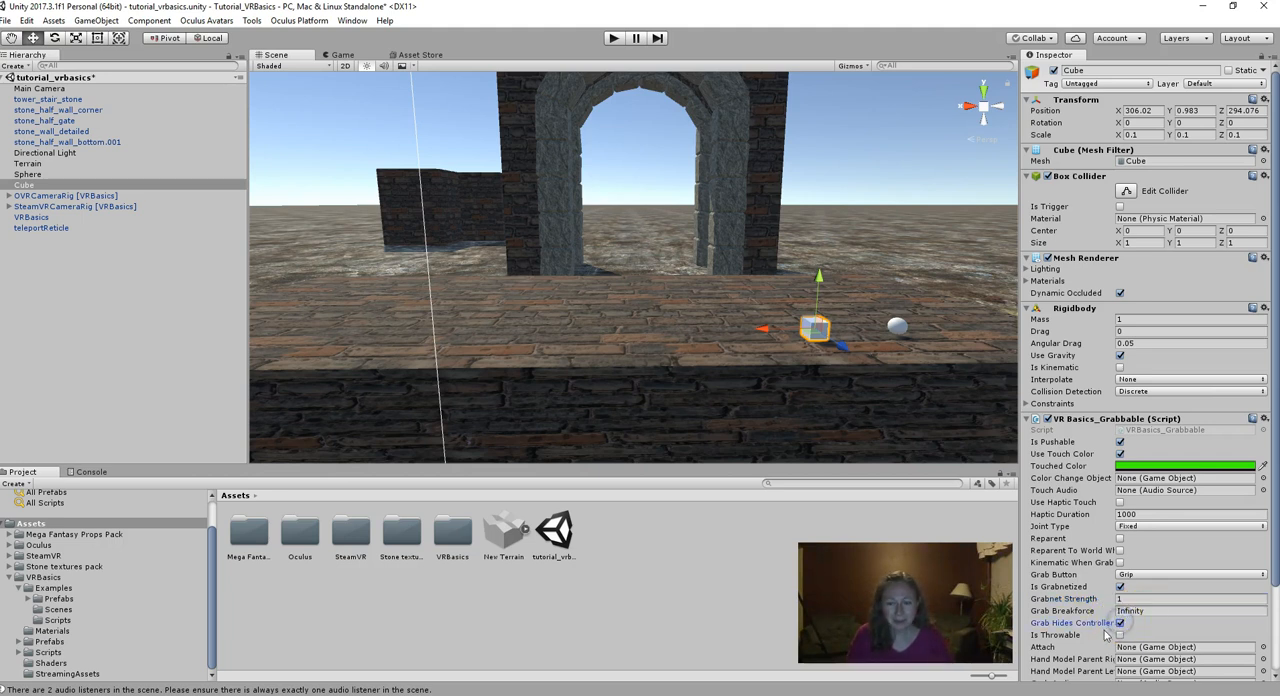
{"action": "left_click", "coordinate": [1120, 635]}
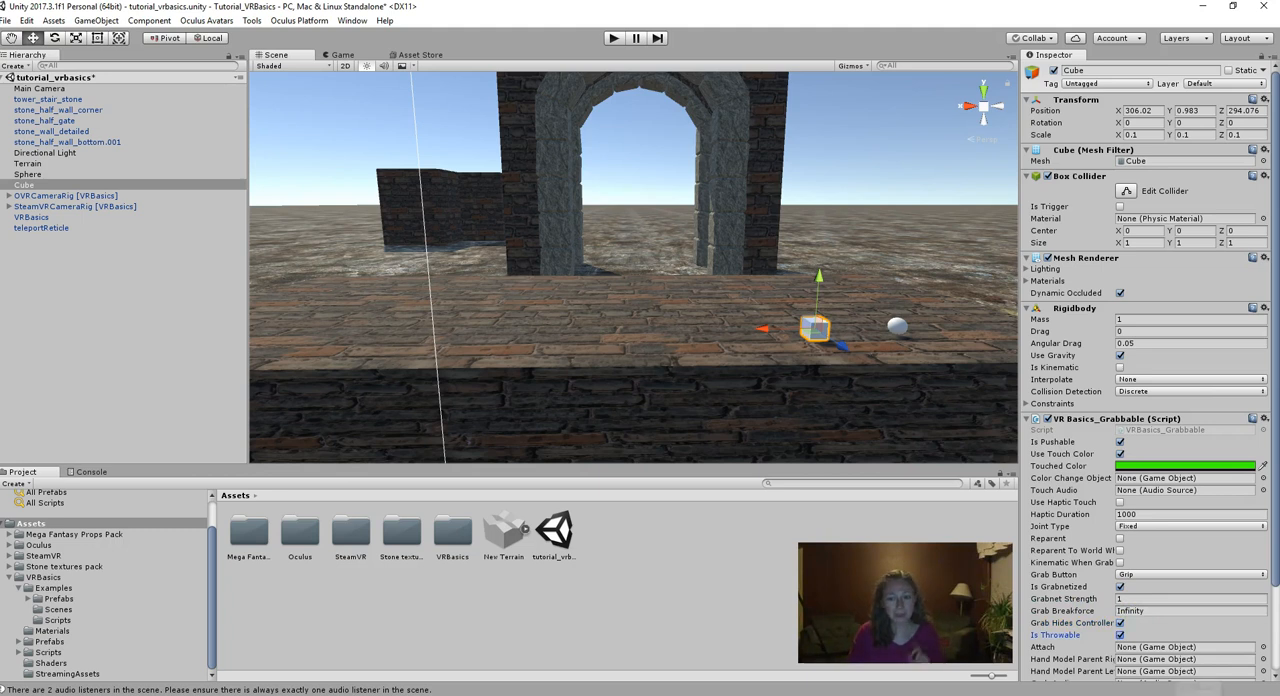
- Find the Tossed And Retrieved script by searching for "toss" and add it to the Cube
{"action": "scroll", "coordinate": [1068, 563], "scroll_direction": "down", "scroll_amount": 2}
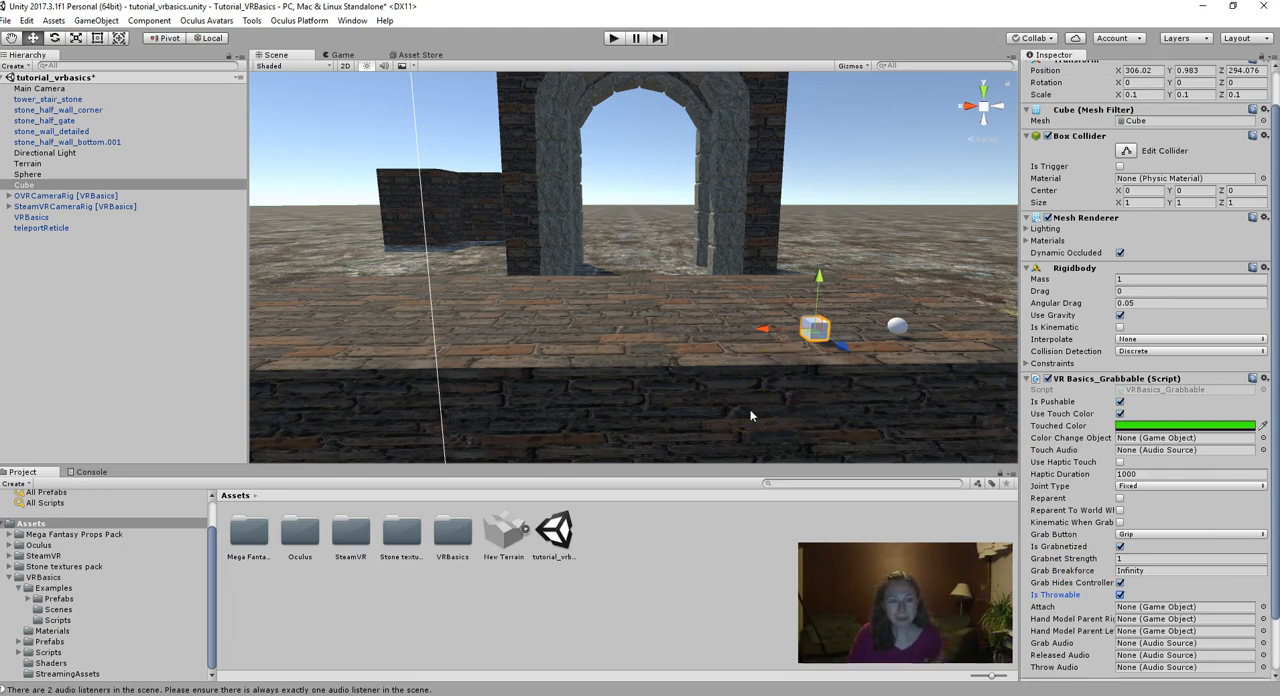
{"action": "scroll", "coordinate": [1078, 463], "scroll_direction": "down", "scroll_amount": 3}
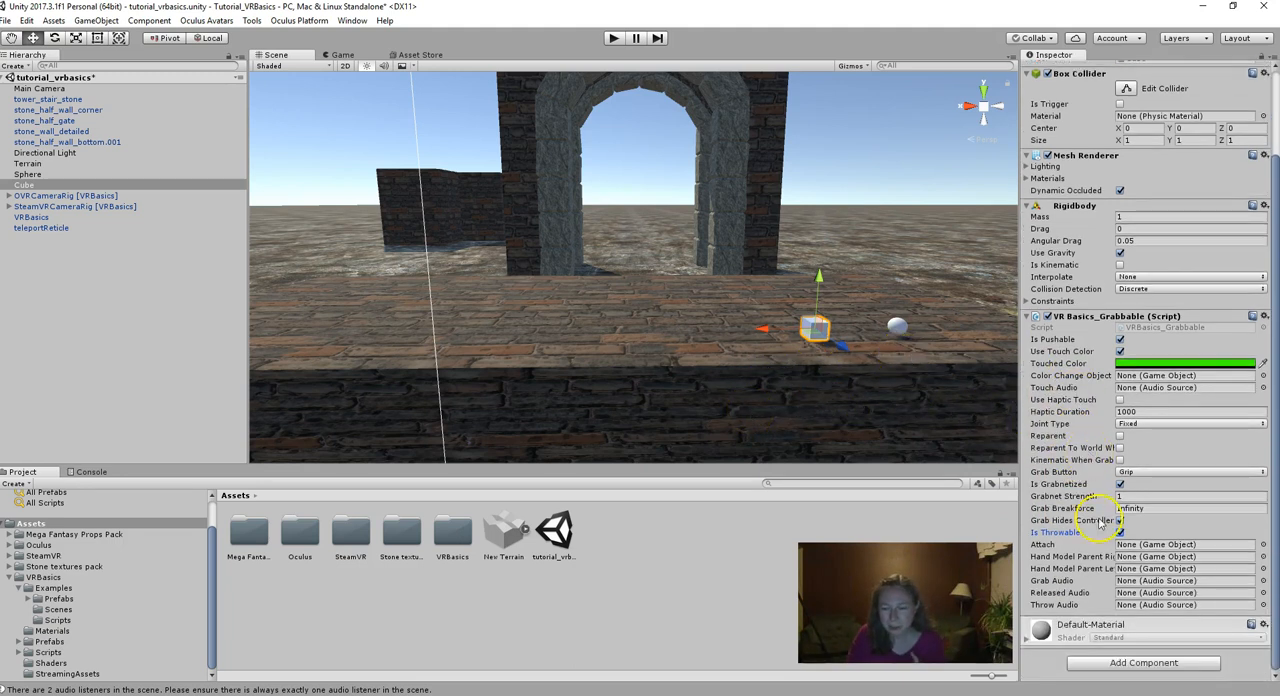
{"action": "left_click", "coordinate": [1116, 663]}
{"action": "type", "text": "toss"}
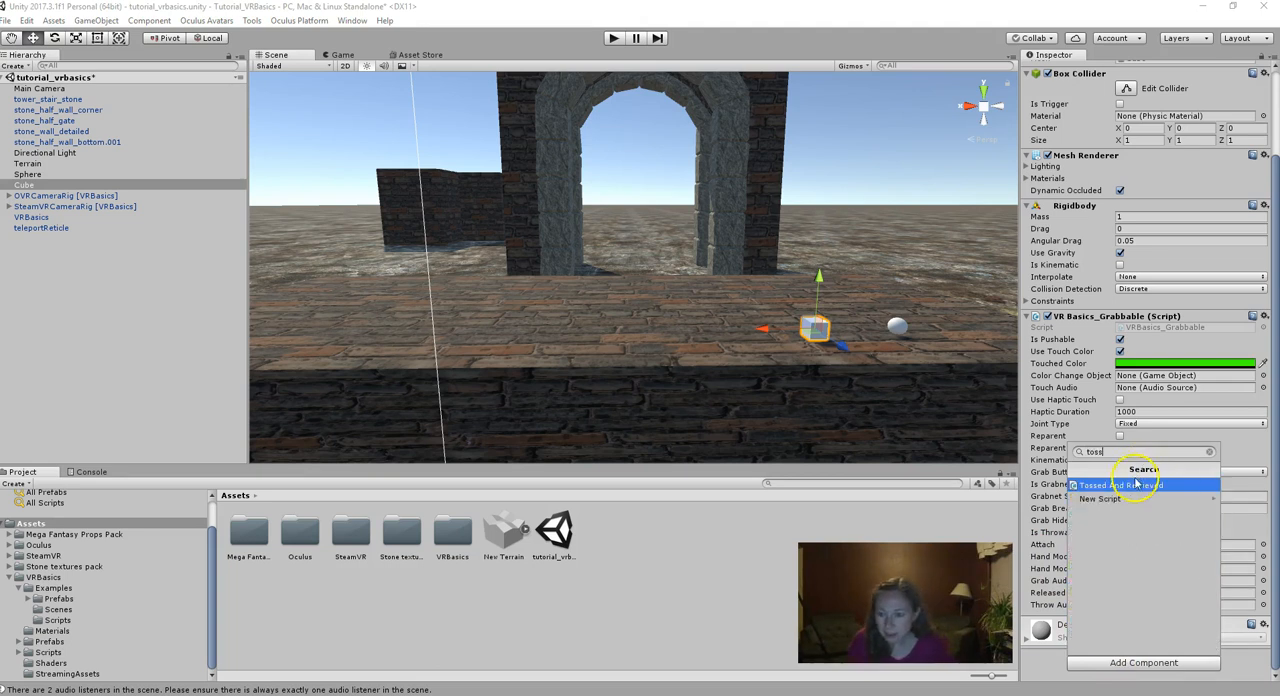
{"action": "left_click", "coordinate": [1133, 486]}
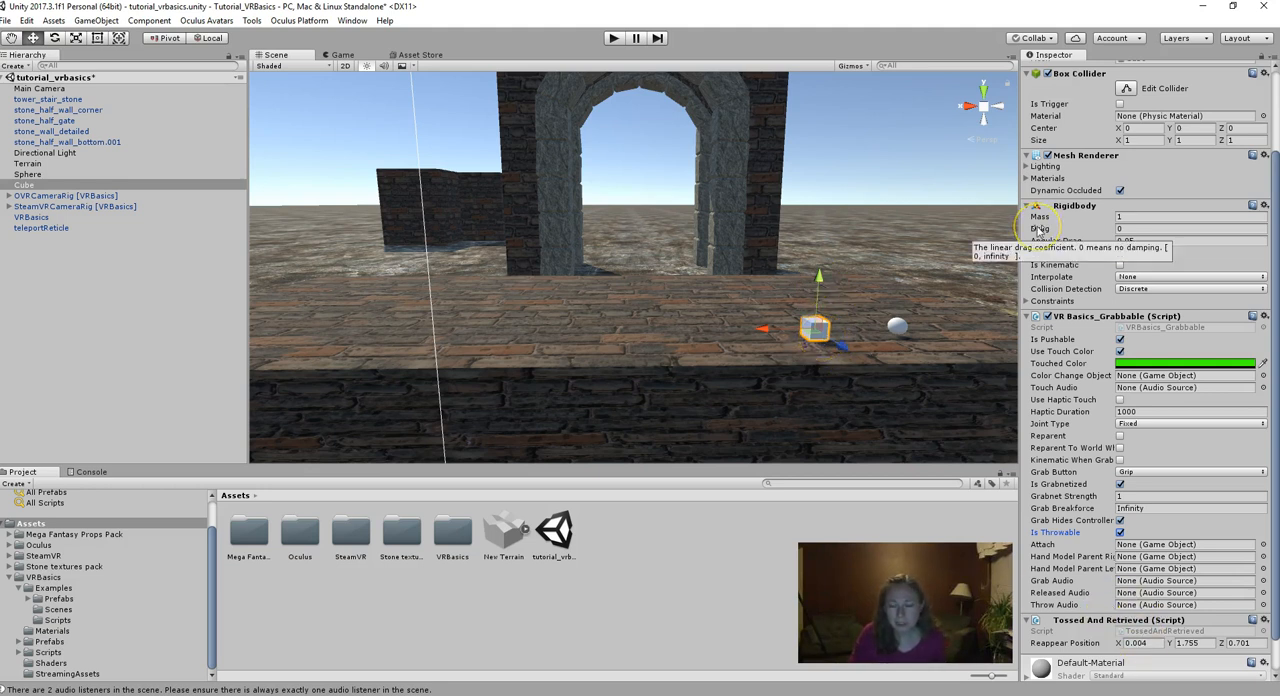
- Copy the Cube's position into the Reappear Position of its Tossed And Retrieved script: X 306.02, Y 0.983, Z 294.076
{"action": "scroll", "coordinate": [1068, 230], "scroll_direction": "up", "scroll_amount": 3}
{"action": "left_click", "coordinate": [1140, 110]}
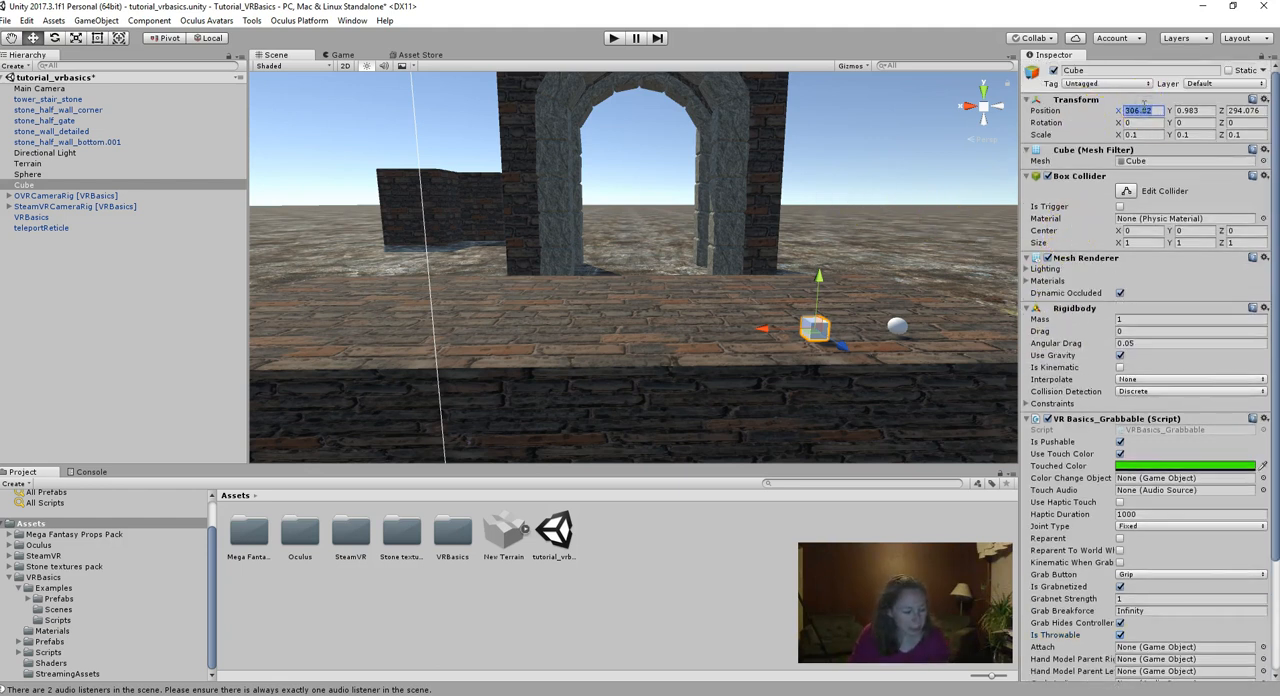
{"action": "scroll", "coordinate": [1140, 228], "scroll_direction": "down", "scroll_amount": 3}
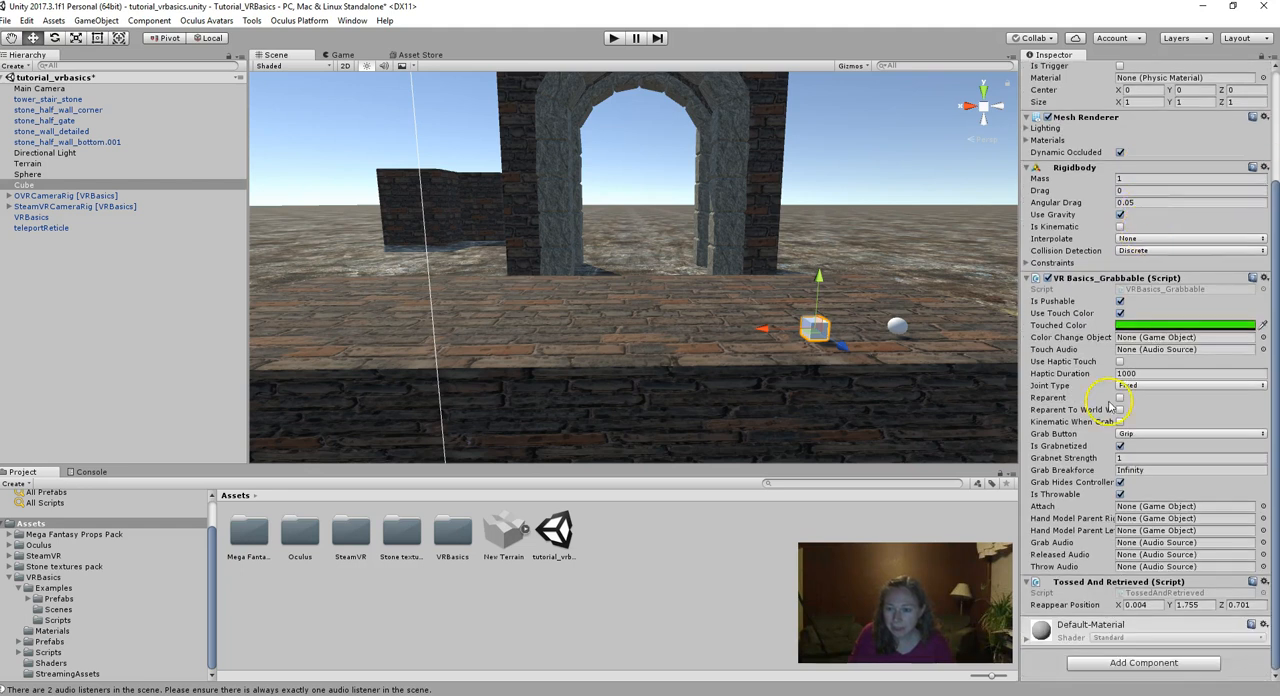
{"action": "left_click", "coordinate": [1138, 605]}
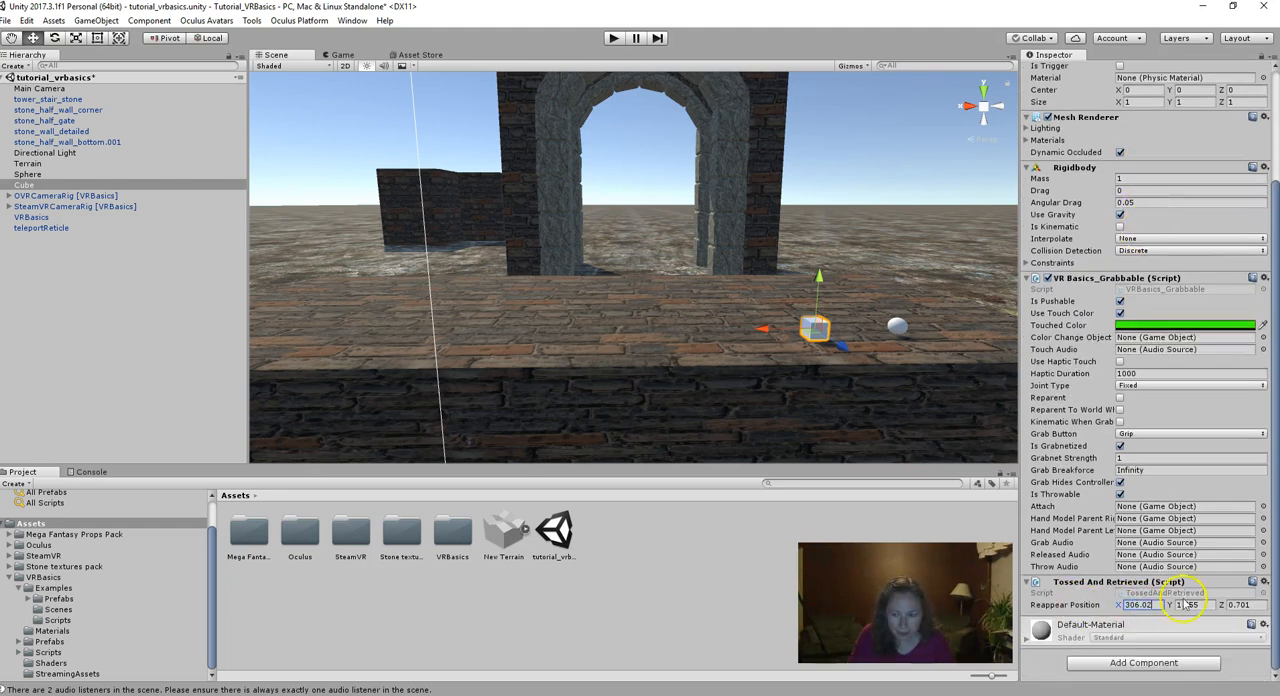
{"action": "scroll", "coordinate": [1205, 515], "scroll_direction": "up", "scroll_amount": 3}
{"action": "left_click", "coordinate": [1190, 110]}
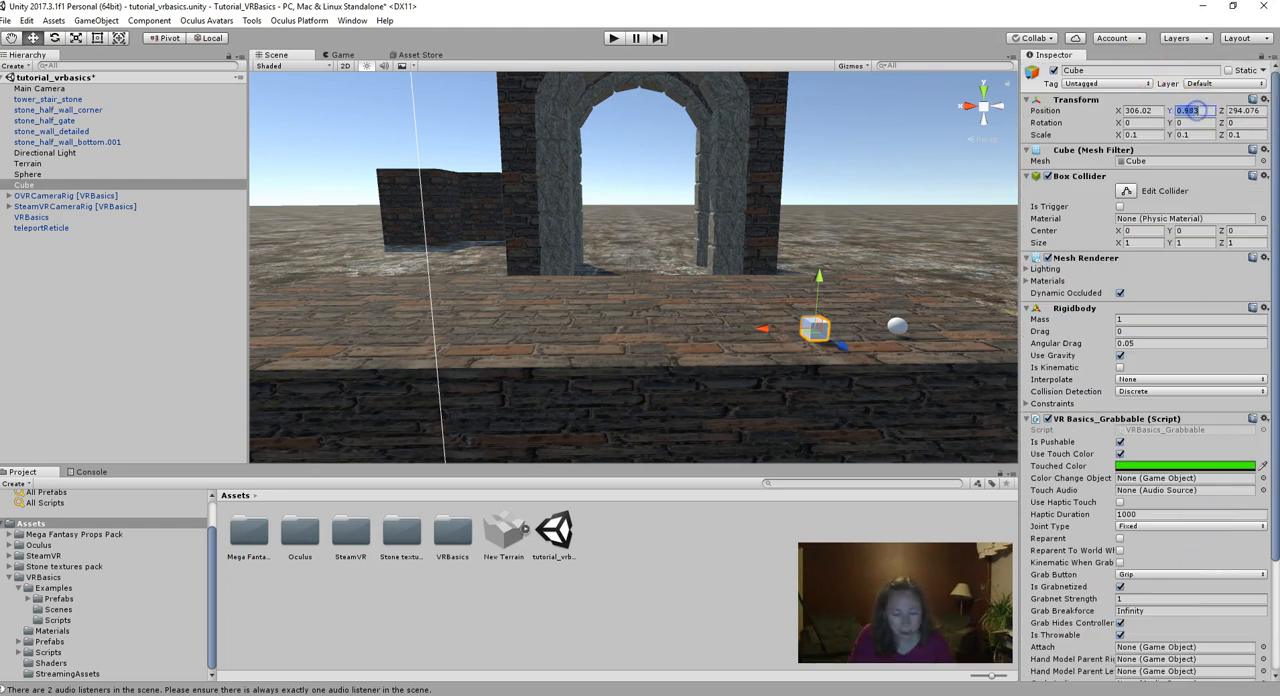
{"action": "scroll", "coordinate": [1160, 340], "scroll_direction": "down", "scroll_amount": 3}
{"action": "left_click", "coordinate": [1186, 605]}
{"action": "scroll", "coordinate": [1257, 543], "scroll_direction": "up", "scroll_amount": 3}
{"action": "left_click", "coordinate": [1240, 110]}
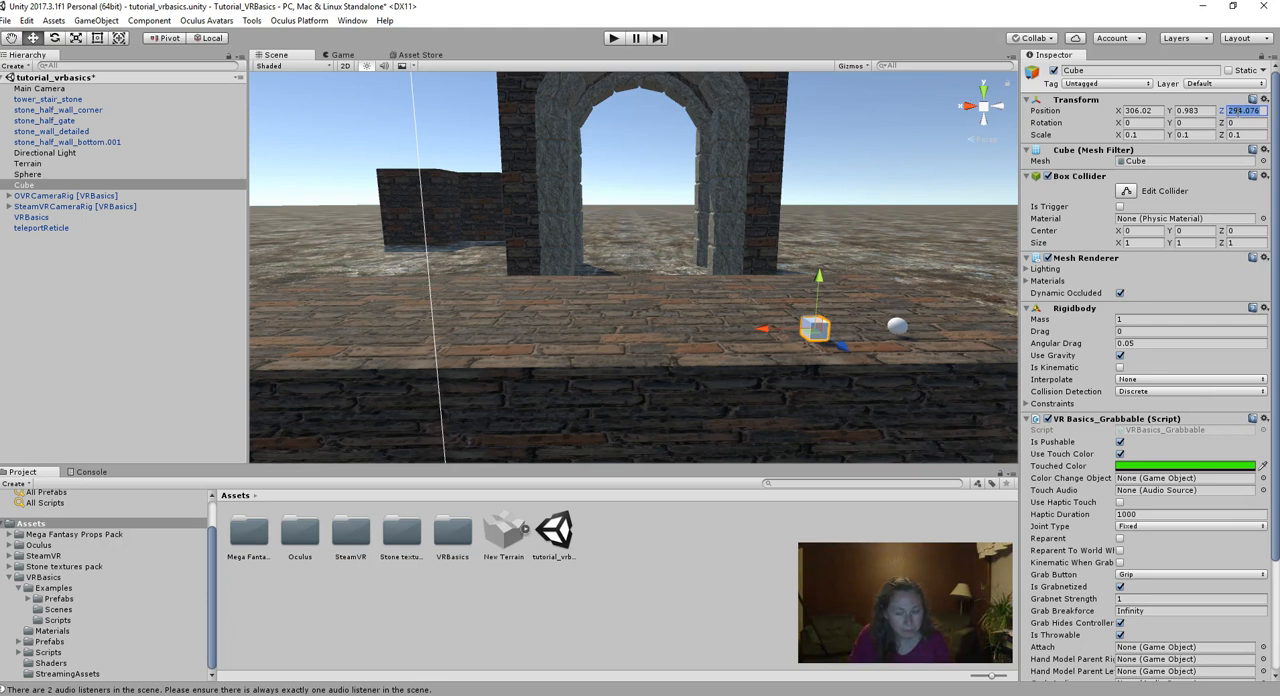
{"action": "scroll", "coordinate": [1229, 257], "scroll_direction": "down", "scroll_amount": 3}
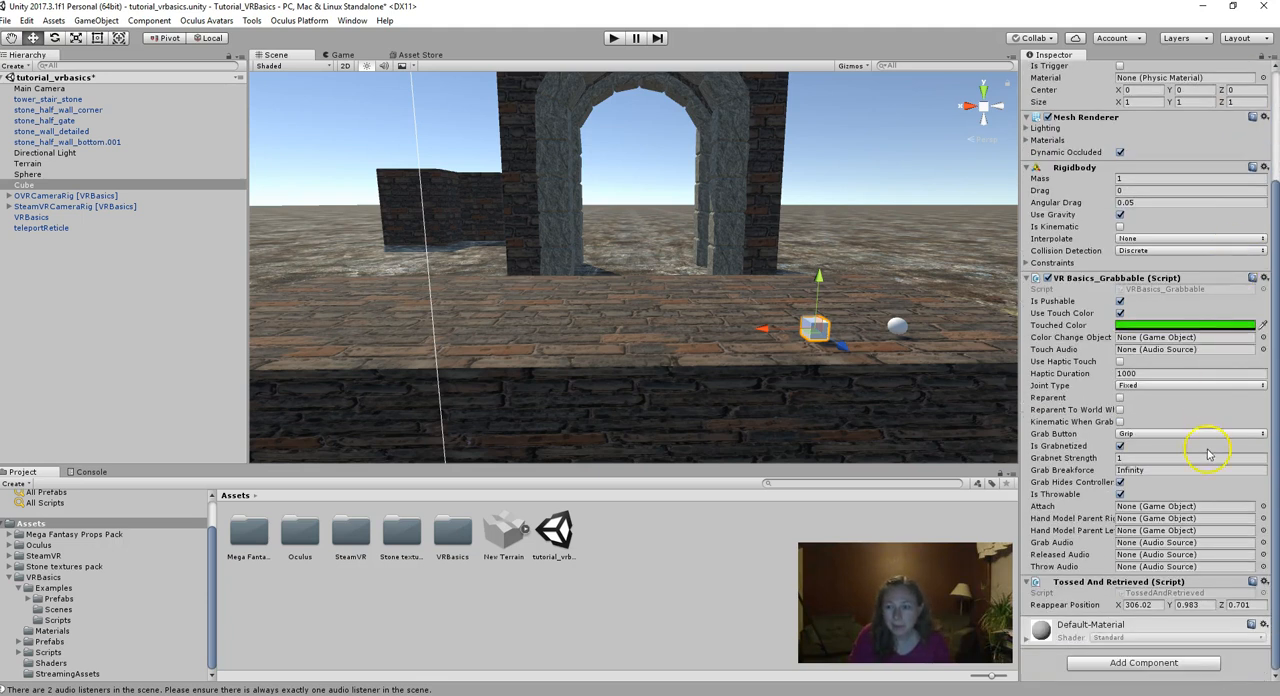
{"action": "left_click", "coordinate": [1240, 605]}
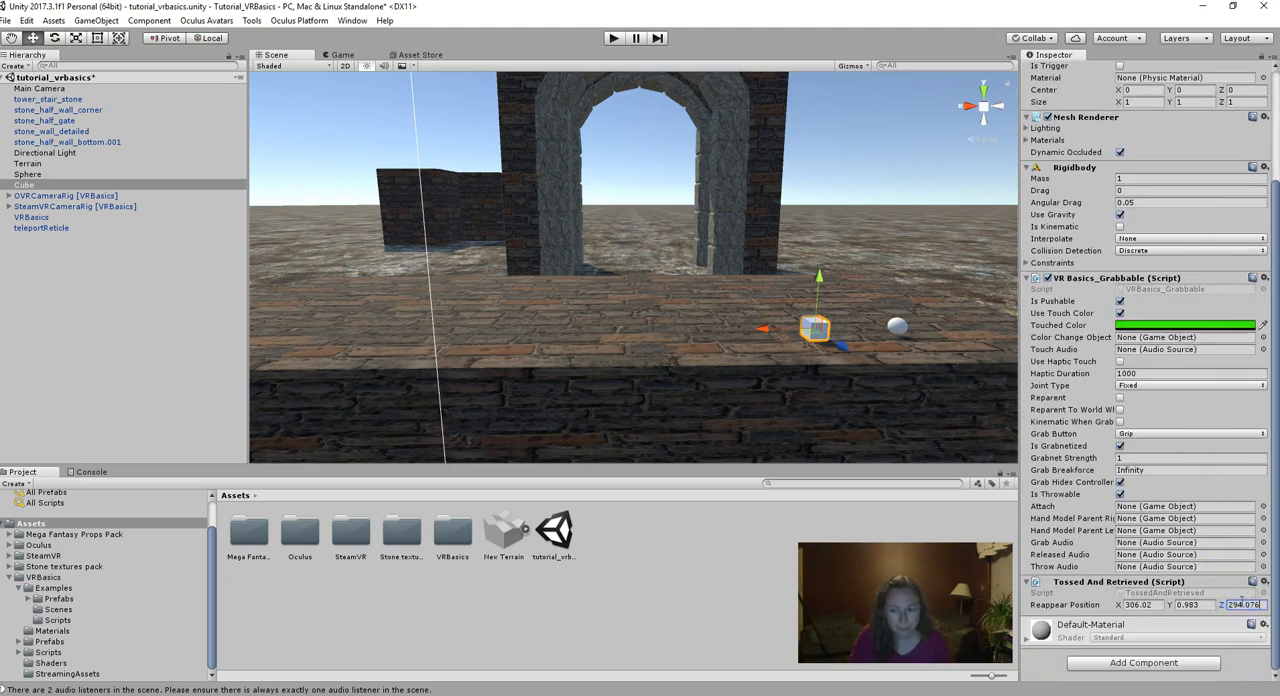
{"action": "left_click", "coordinate": [967, 345]}
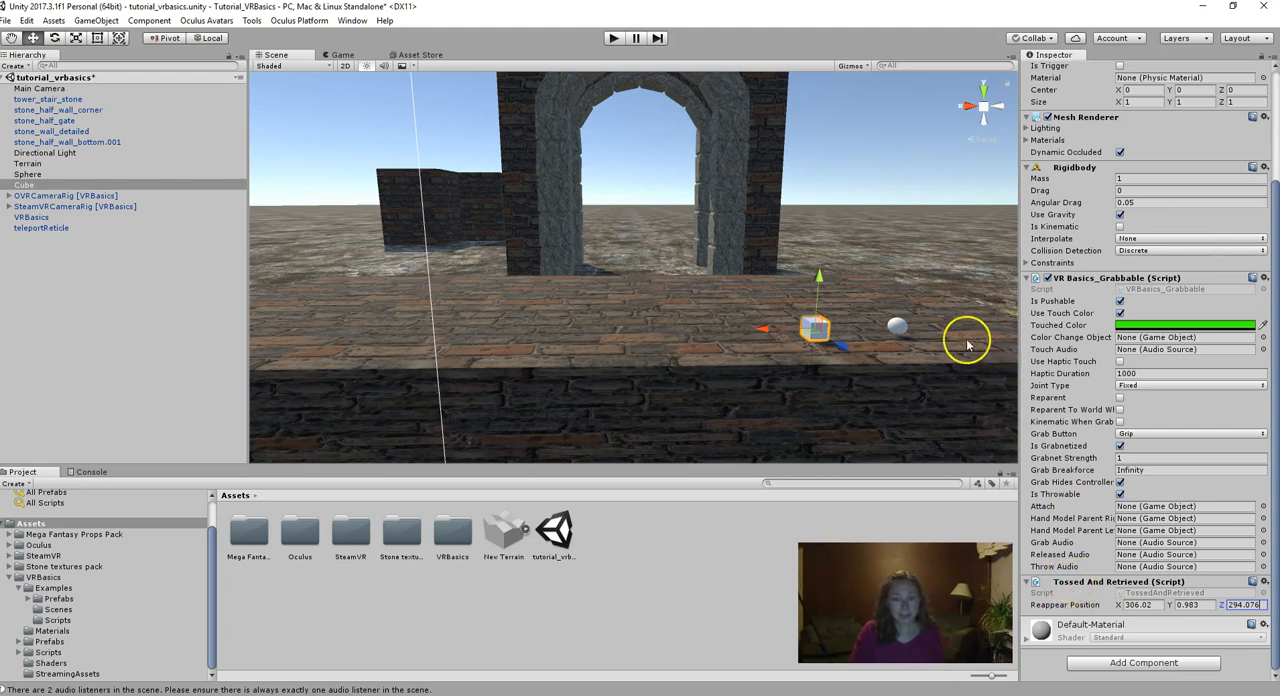
- Add the Tossed And Retrieved script to the Sphere
{"action": "left_click", "coordinate": [896, 327]}
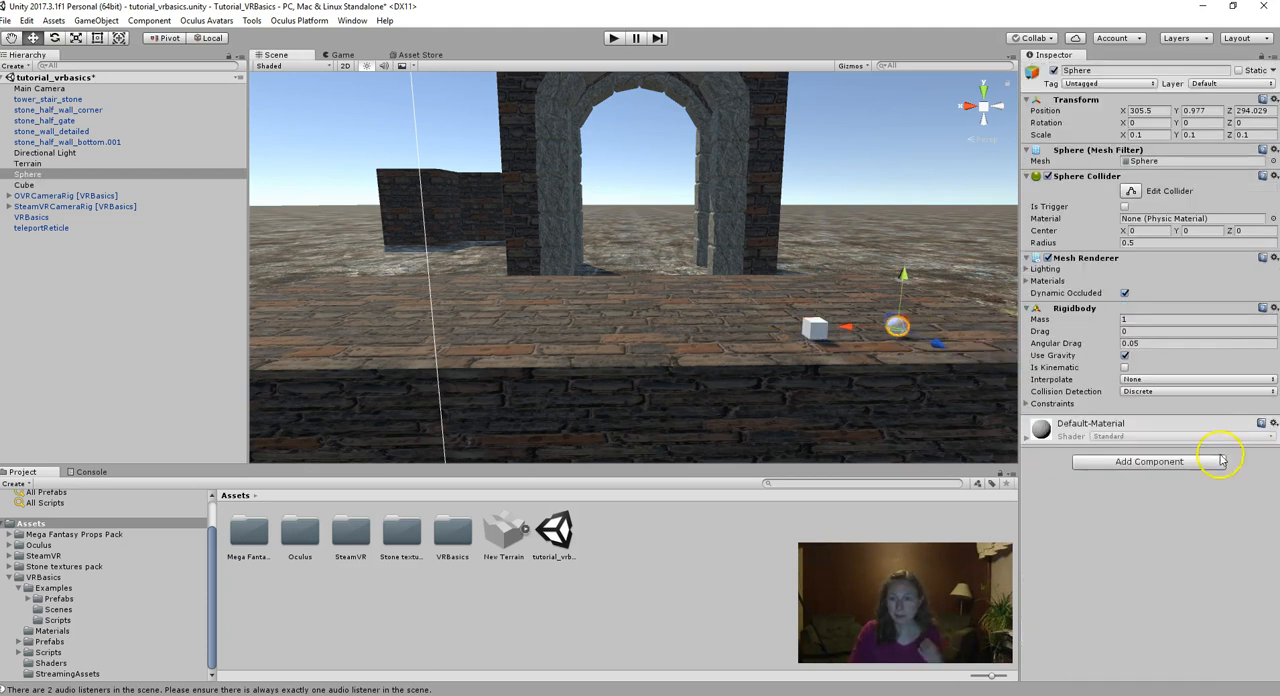
{"action": "left_click", "coordinate": [1189, 465]}
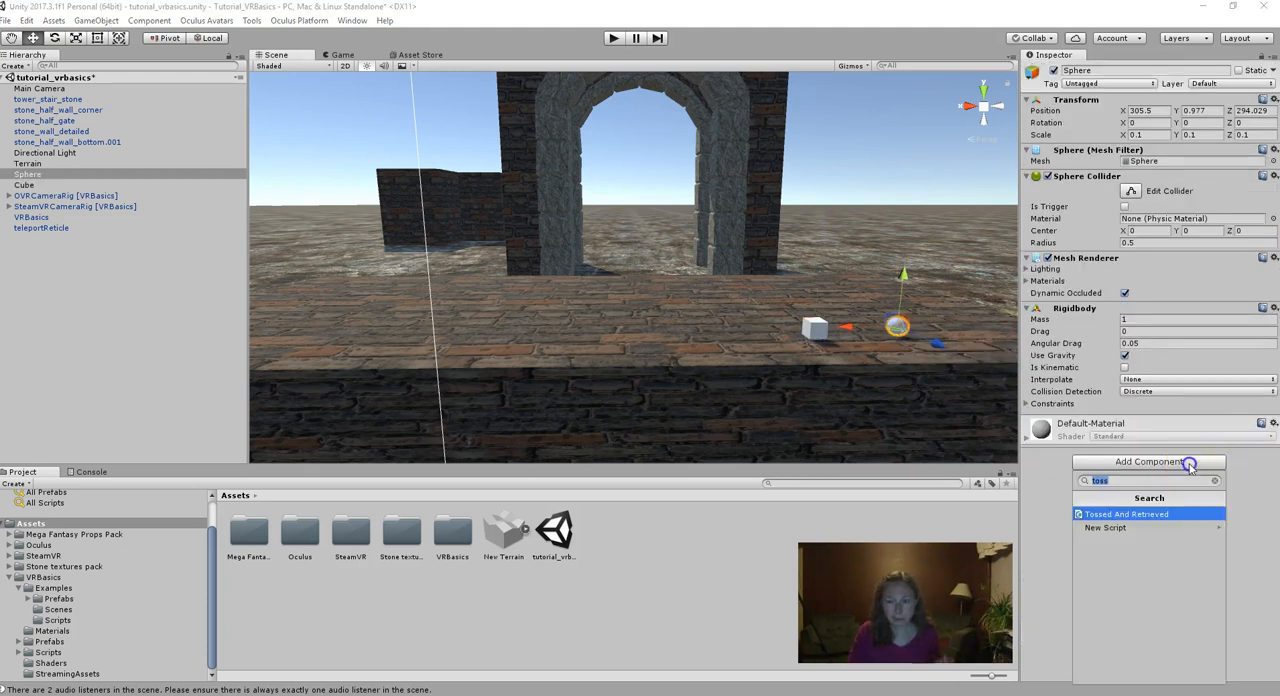
{"action": "left_click", "coordinate": [1116, 515]}
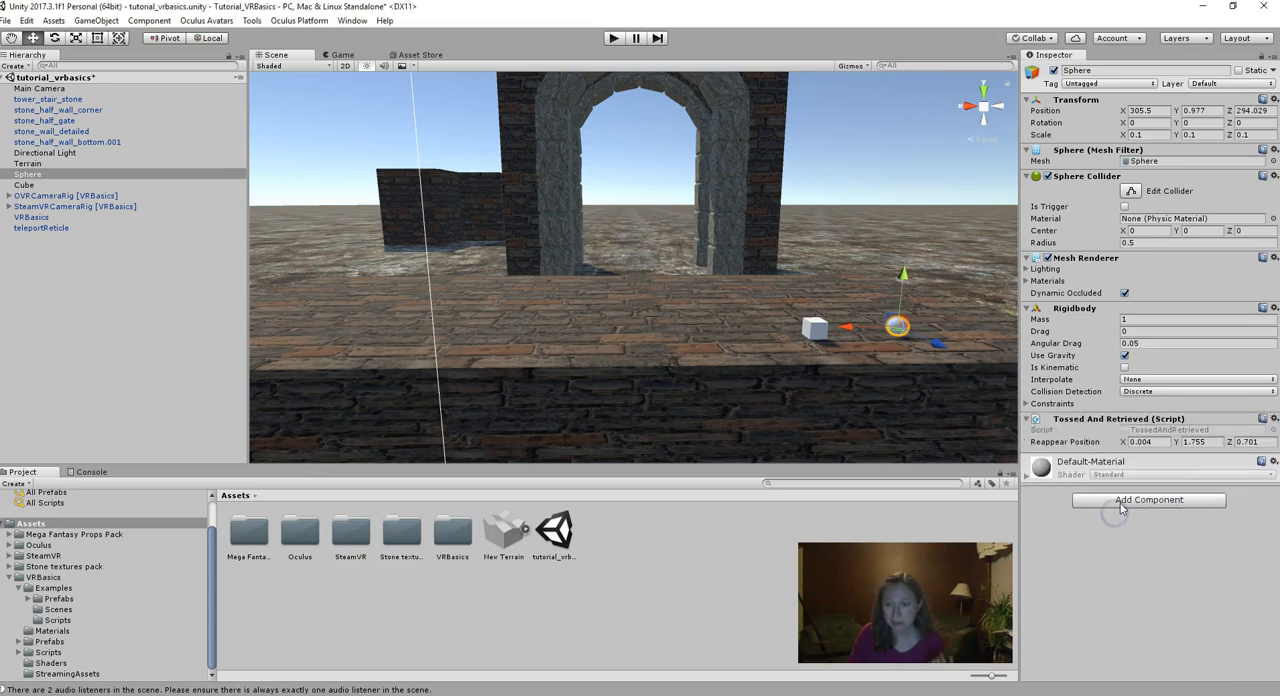
- Copy the Sphere's position into the Reappear Position of its Tossed And Retrieved script: X 305.5, Y 0.977, Z 294.029
{"action": "left_click", "coordinate": [1150, 111]}
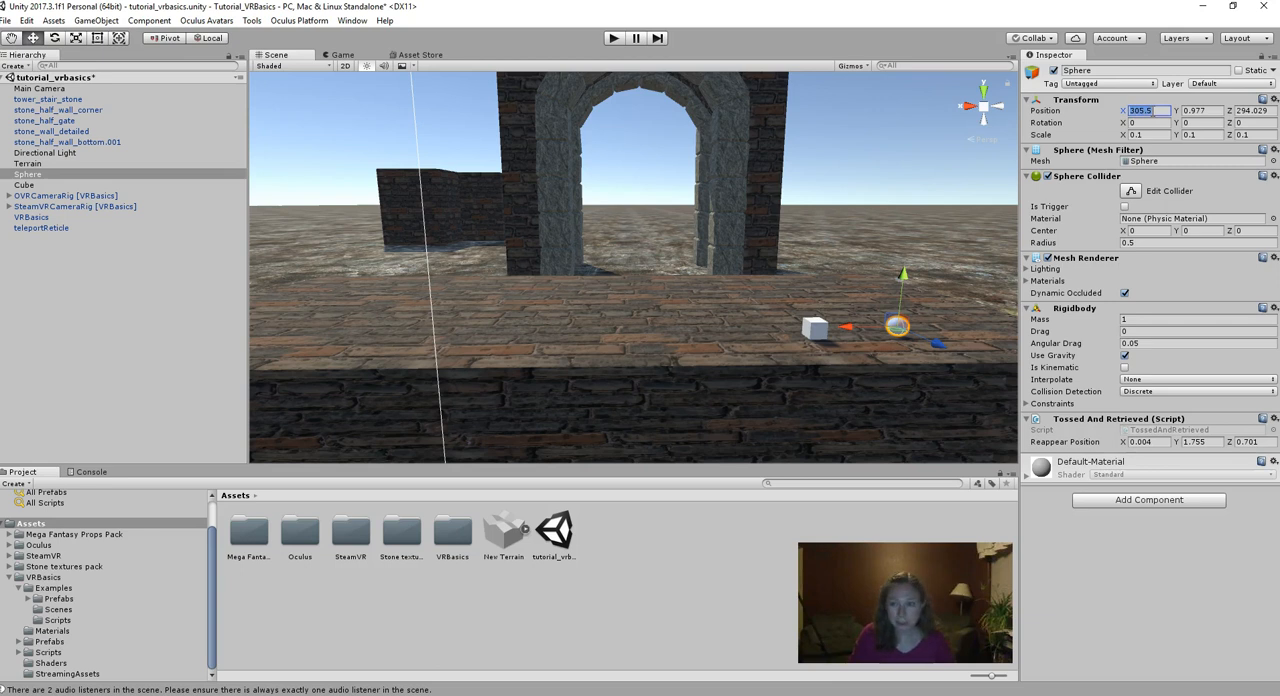
{"action": "left_click", "coordinate": [1140, 441]}
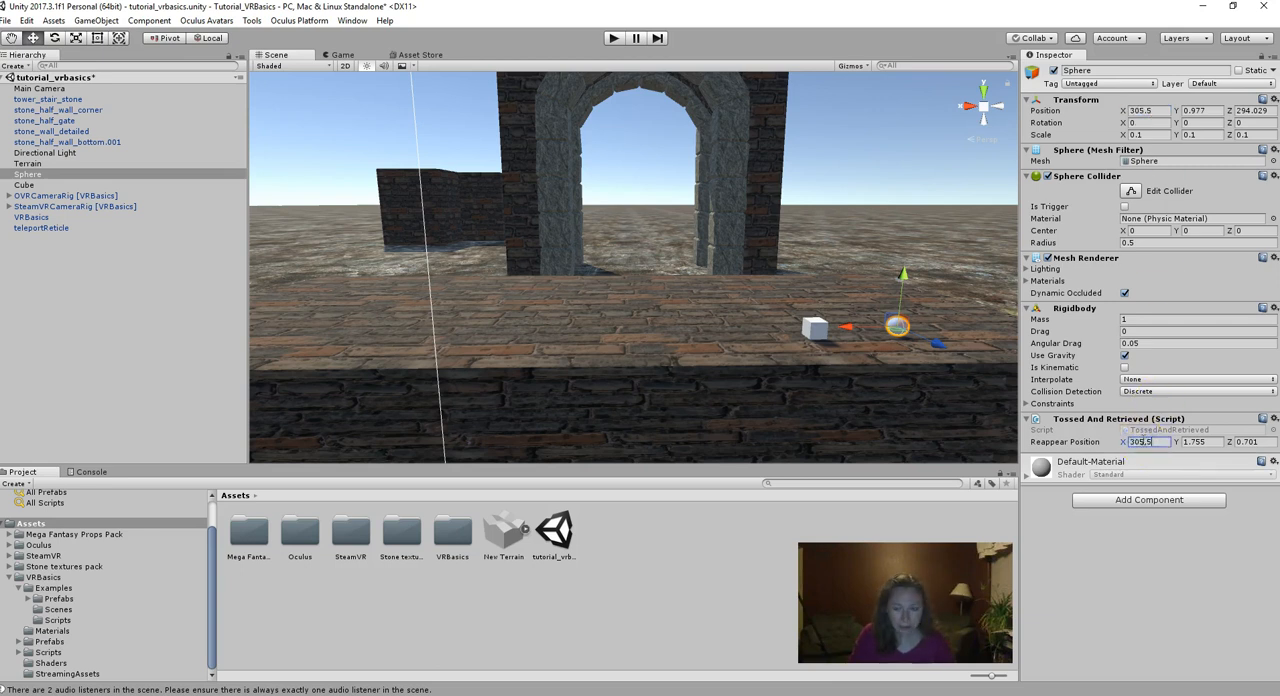
{"action": "left_click", "coordinate": [1196, 111]}
{"action": "key", "text": "ctrl+c"}
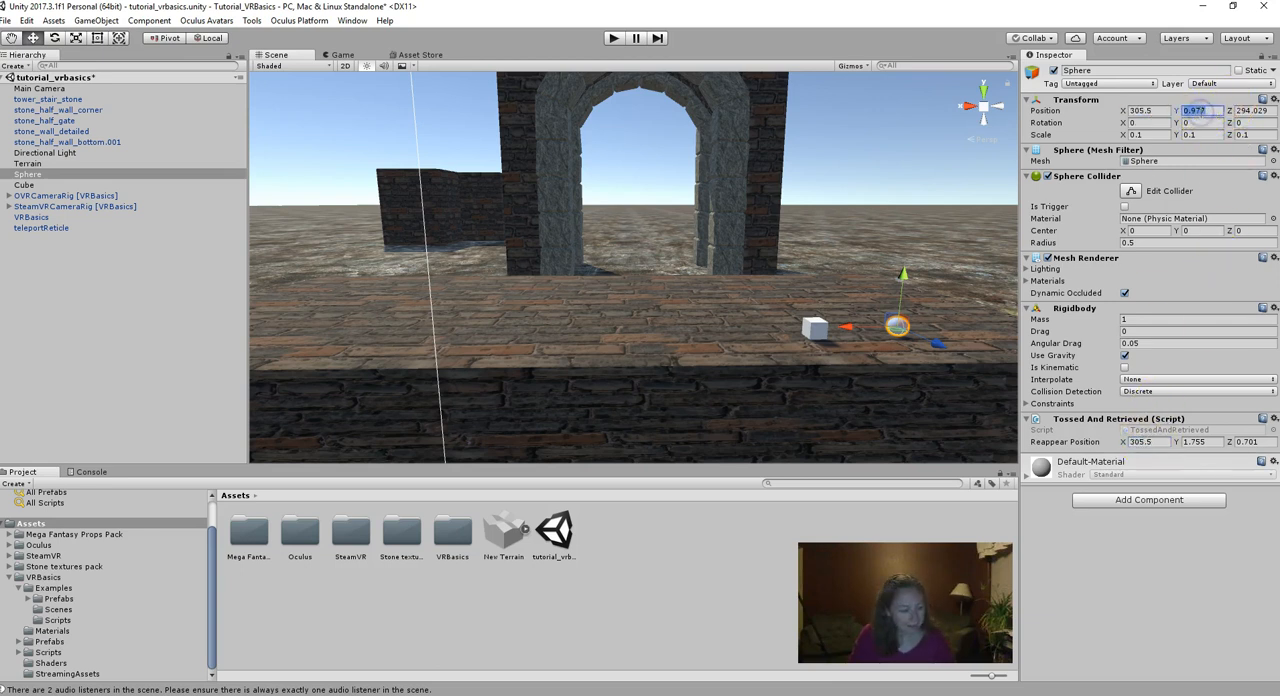
{"action": "left_click", "coordinate": [1196, 441]}
{"action": "key", "text": "ctrl+v"}
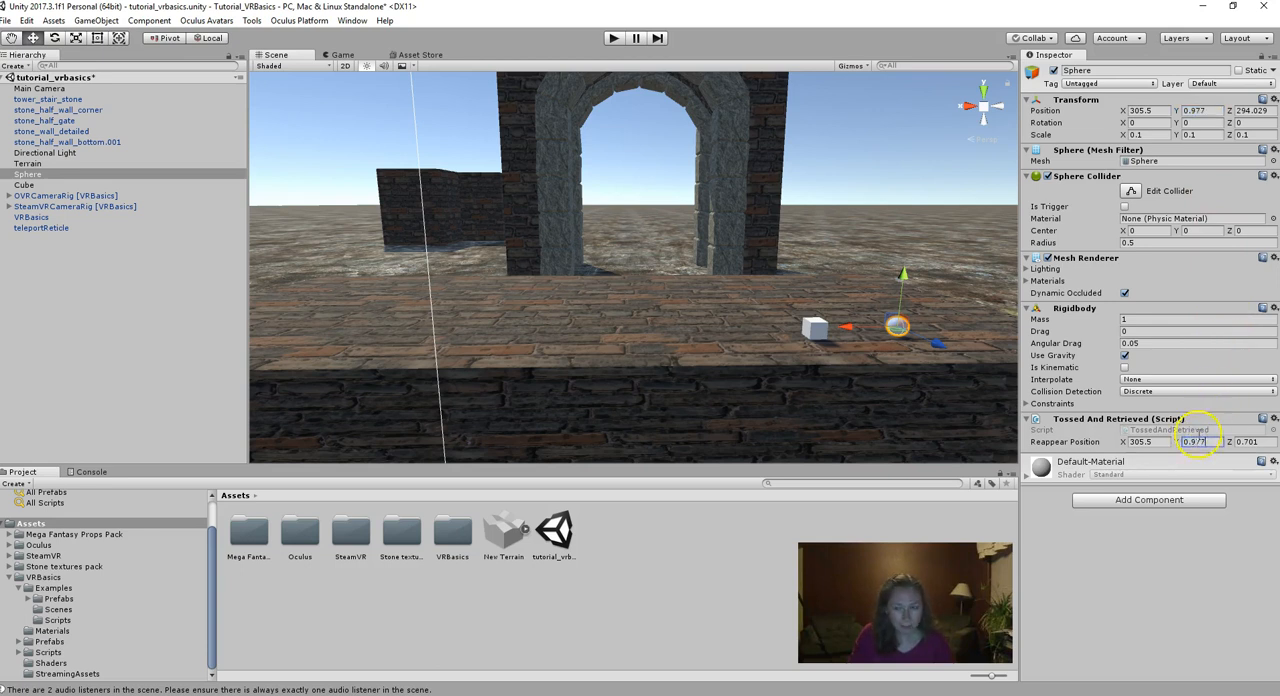
{"action": "left_click", "coordinate": [1252, 111]}
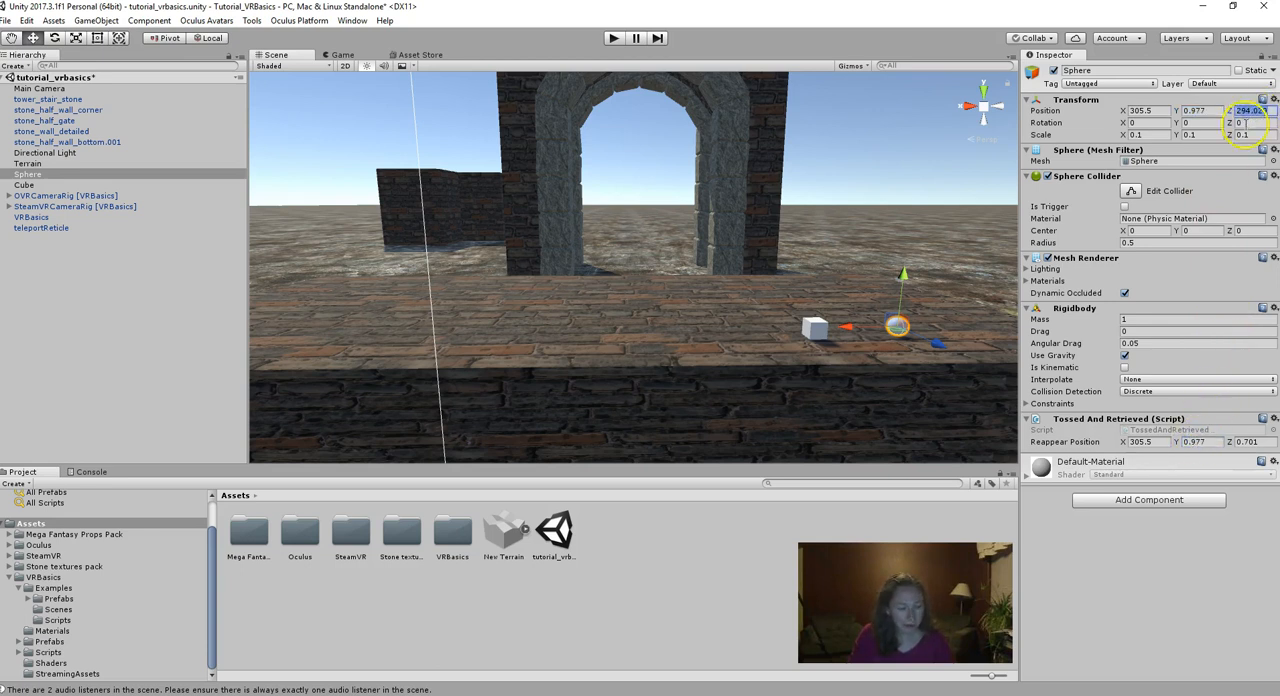
{"action": "left_click", "coordinate": [1240, 441]}
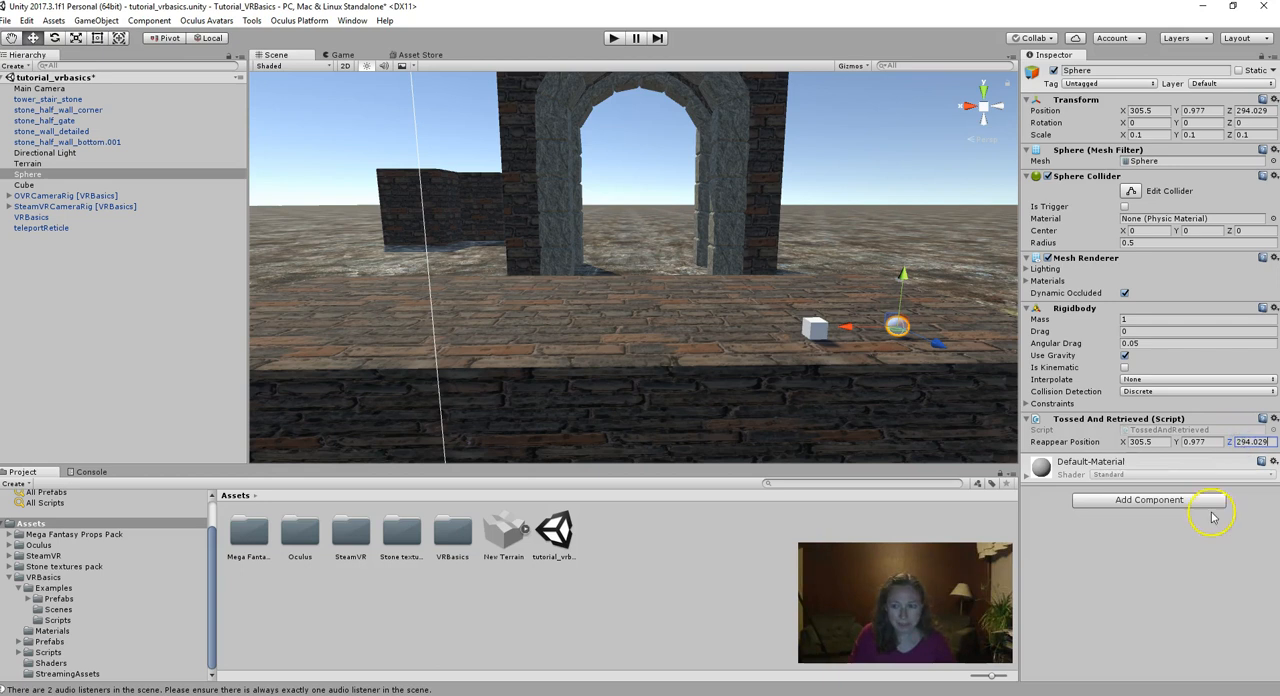
- Find the VR Basics_Grabbable script by searching for "grabb" and add it to the Sphere
{"action": "left_click", "coordinate": [1130, 500]}
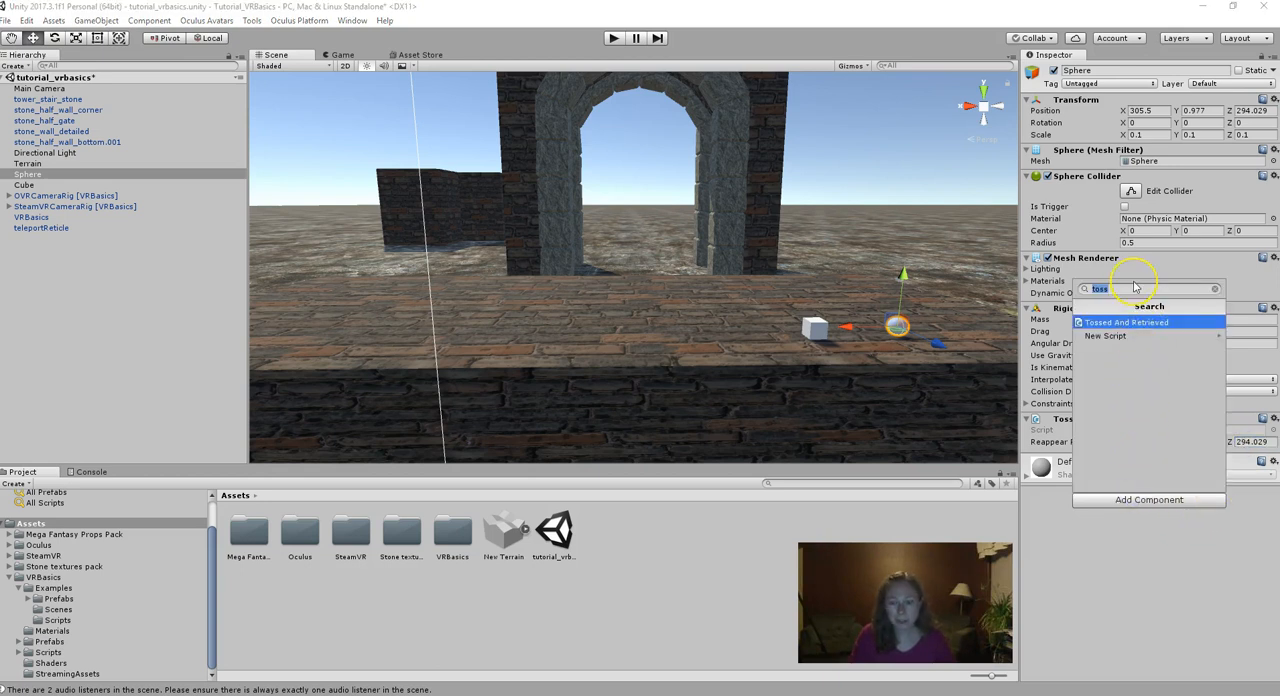
{"action": "type", "text": "grabb"}
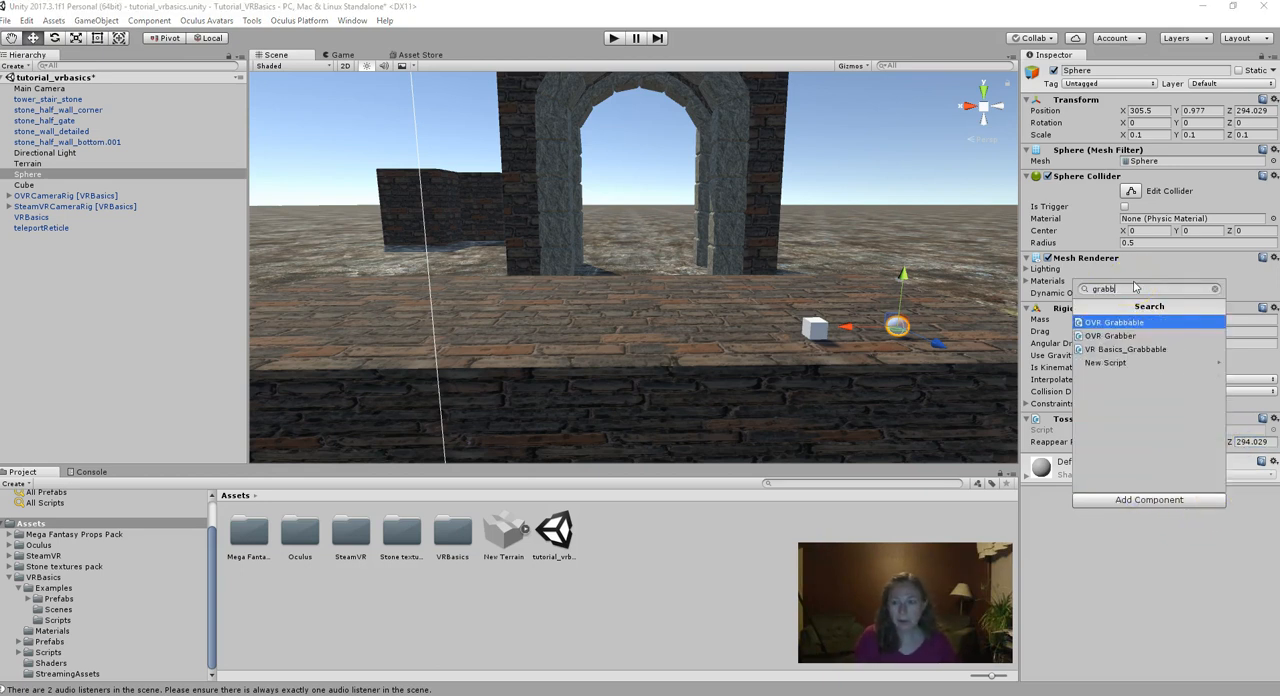
{"action": "left_click", "coordinate": [1150, 349]}
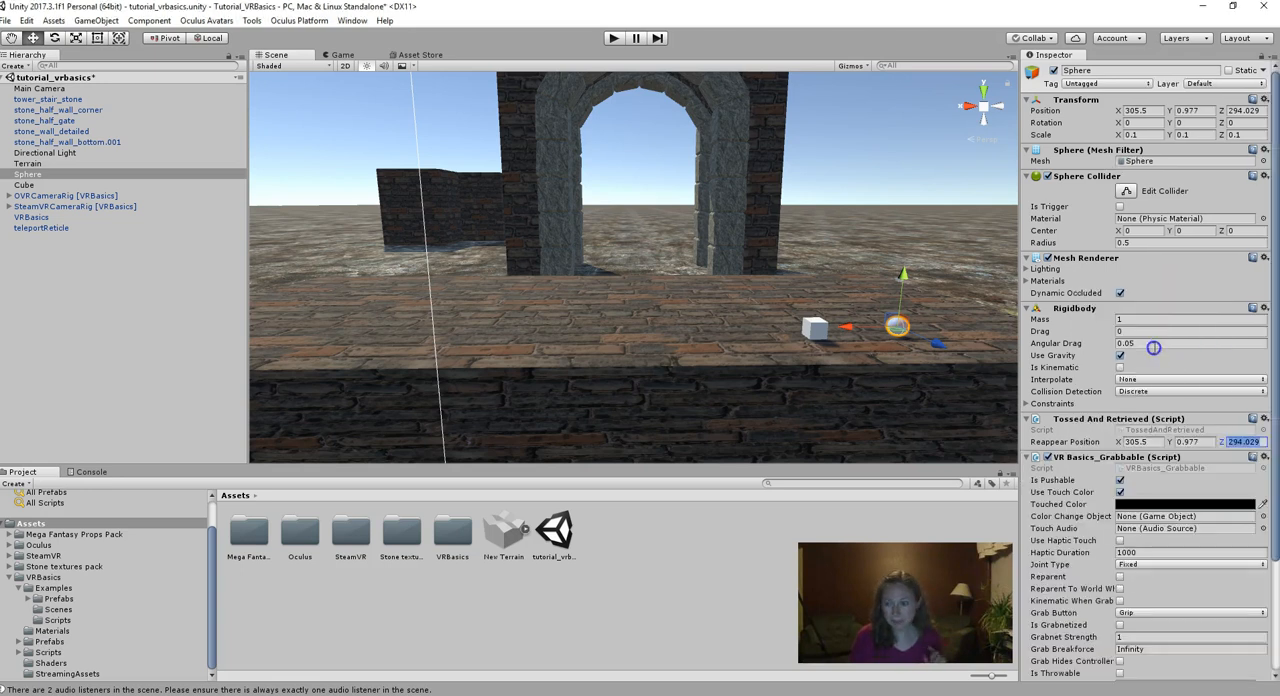
- Set the Touched Color of the Sphere's grabbable script to pink (R 251, G 114, B 253)
{"action": "left_click", "coordinate": [1135, 505]}
{"action": "left_click", "coordinate": [124, 106]}
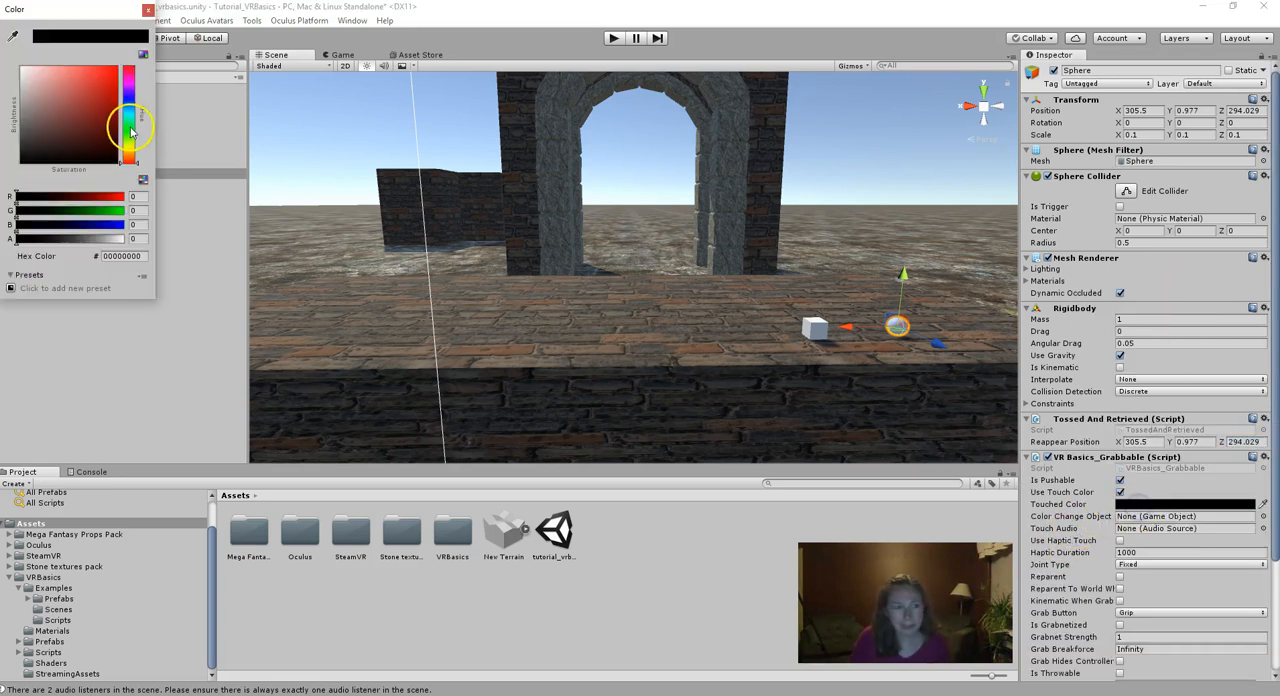
{"action": "left_click_drag", "start_coordinate": [124, 104], "coordinate": [75, 74]}
{"action": "left_click", "coordinate": [94, 68]}
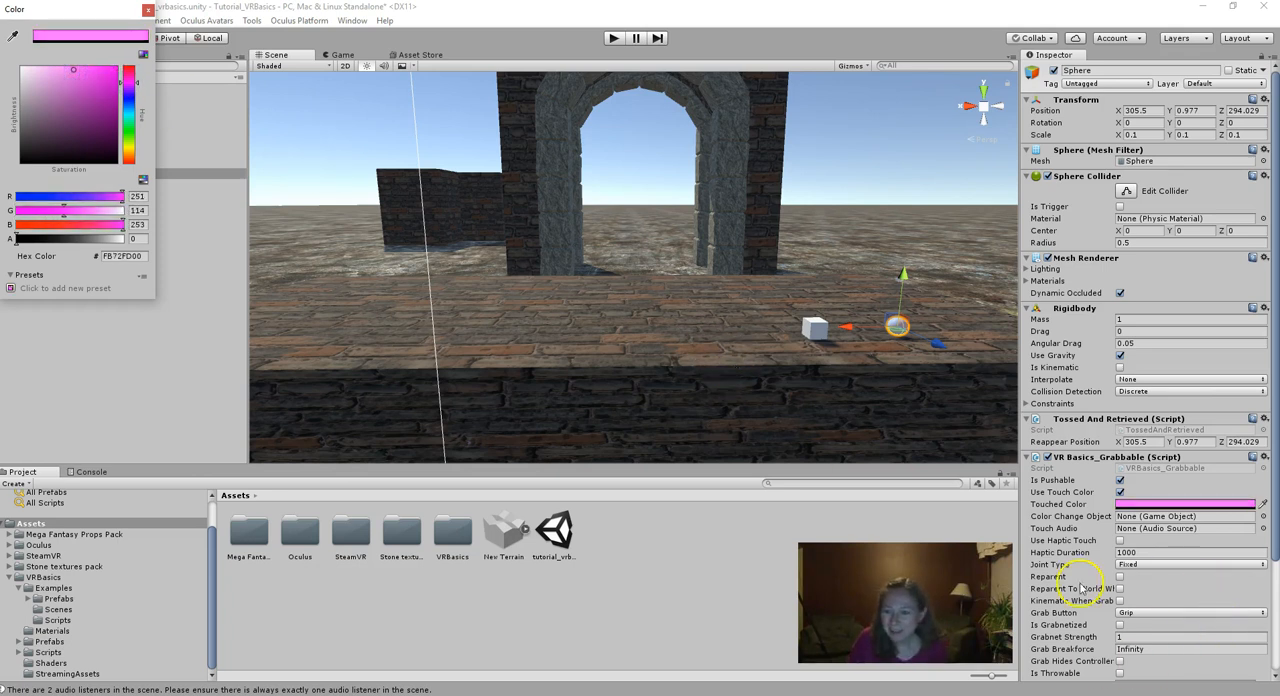
- Enable Is Grabnetized, Grab Hides Controller and Is Throwable in the Sphere's grabbable script
{"action": "left_click", "coordinate": [1120, 625]}
{"action": "scroll", "coordinate": [1190, 582], "scroll_direction": "down", "scroll_amount": 2}
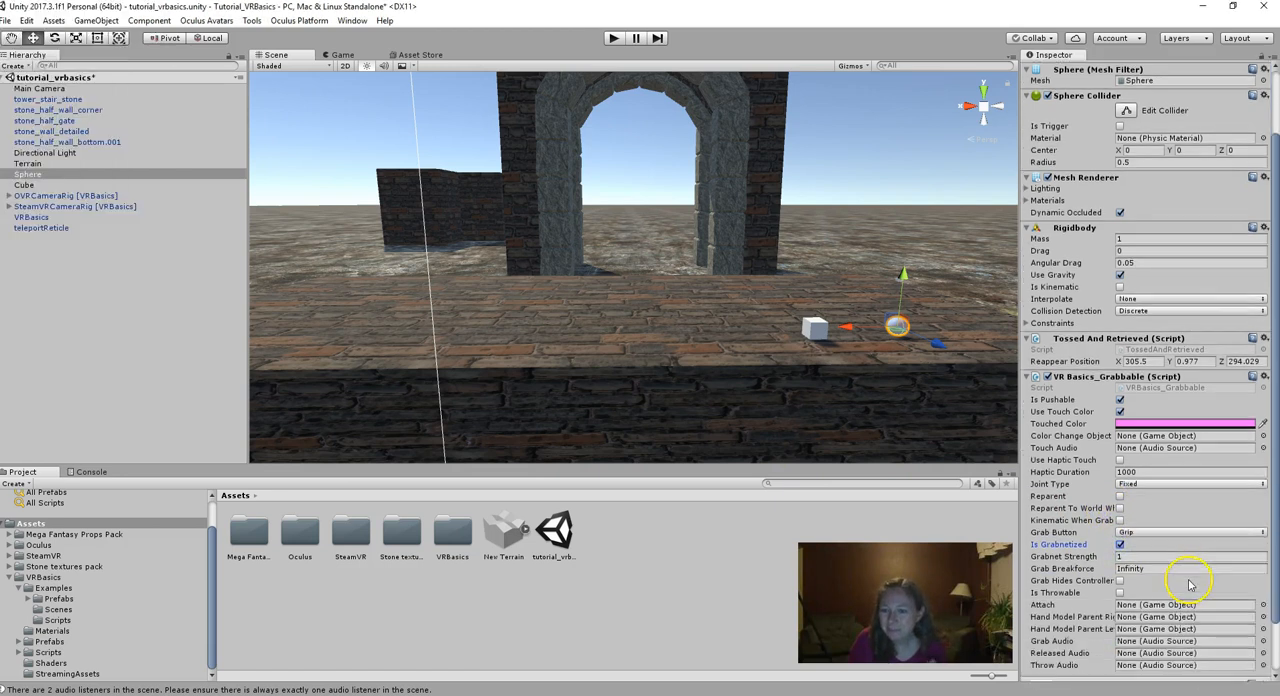
{"action": "left_click", "coordinate": [1120, 581]}
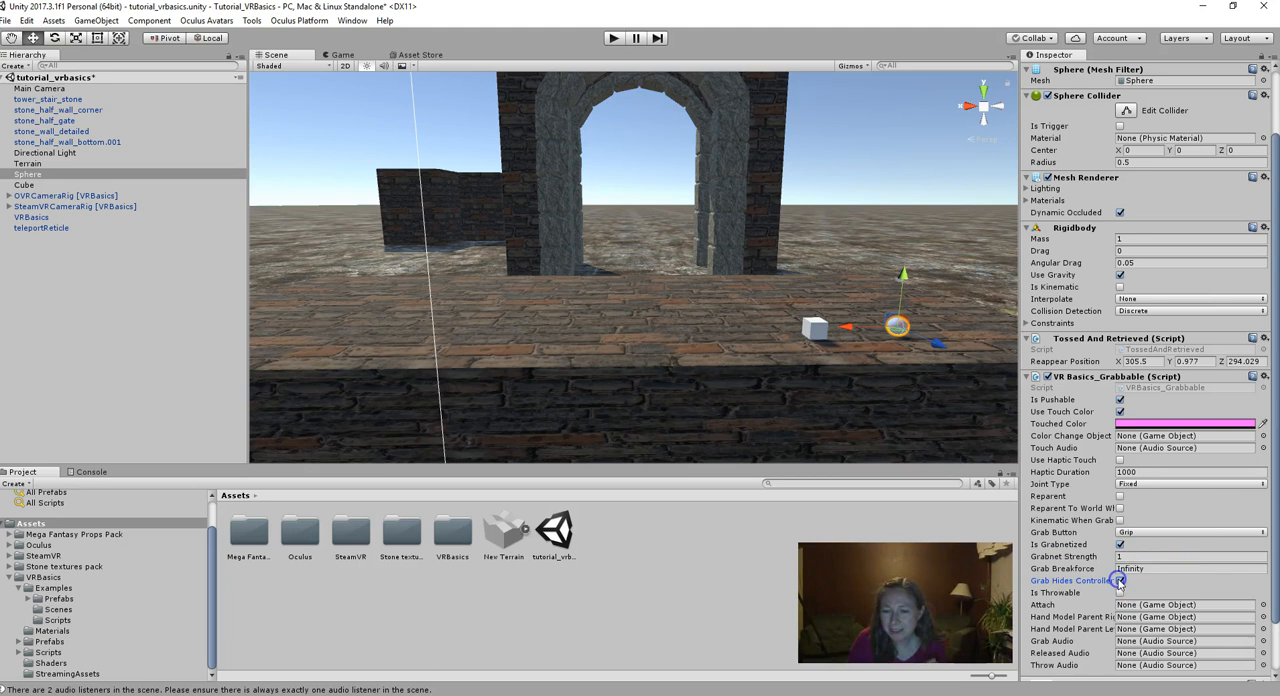
{"action": "left_click", "coordinate": [1120, 593]}
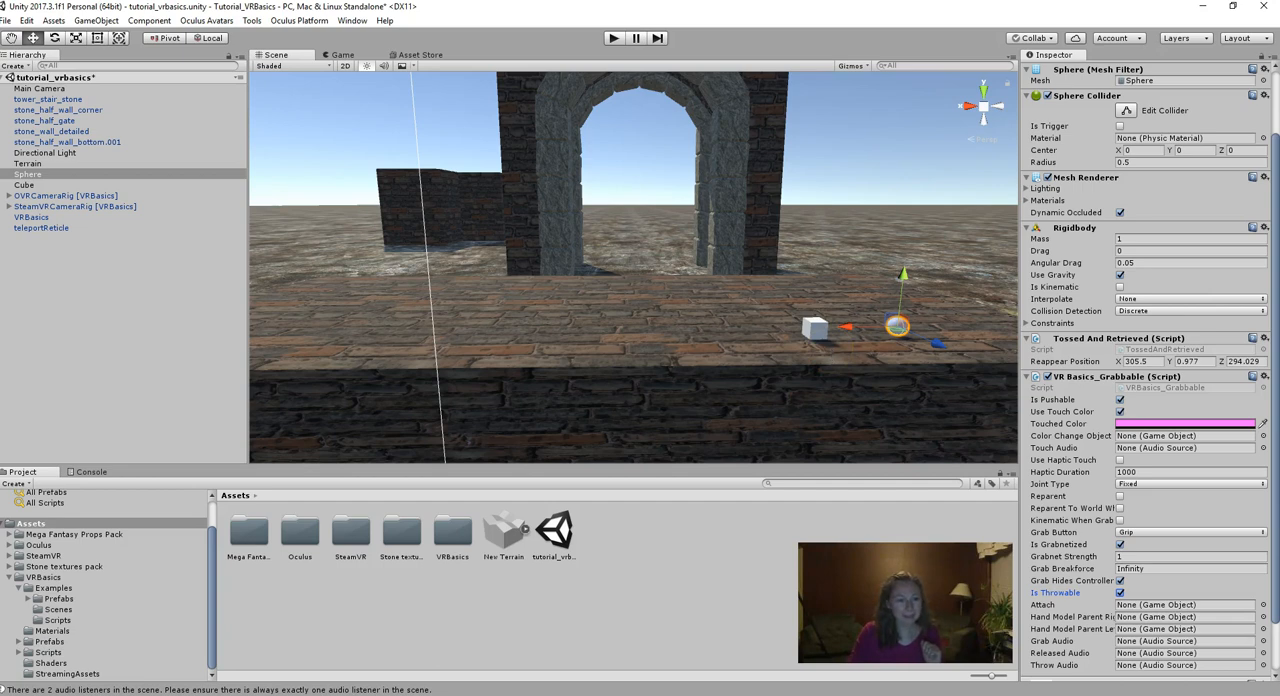
- Switch to the Unity_Instructions document in Google Docs and read instructions 8 and 9 on colliders, rigidbodies and testing
{"action": "key", "text": "alt+Tab"}
{"action": "scroll", "coordinate": [557, 417], "scroll_direction": "down", "scroll_amount": 3}
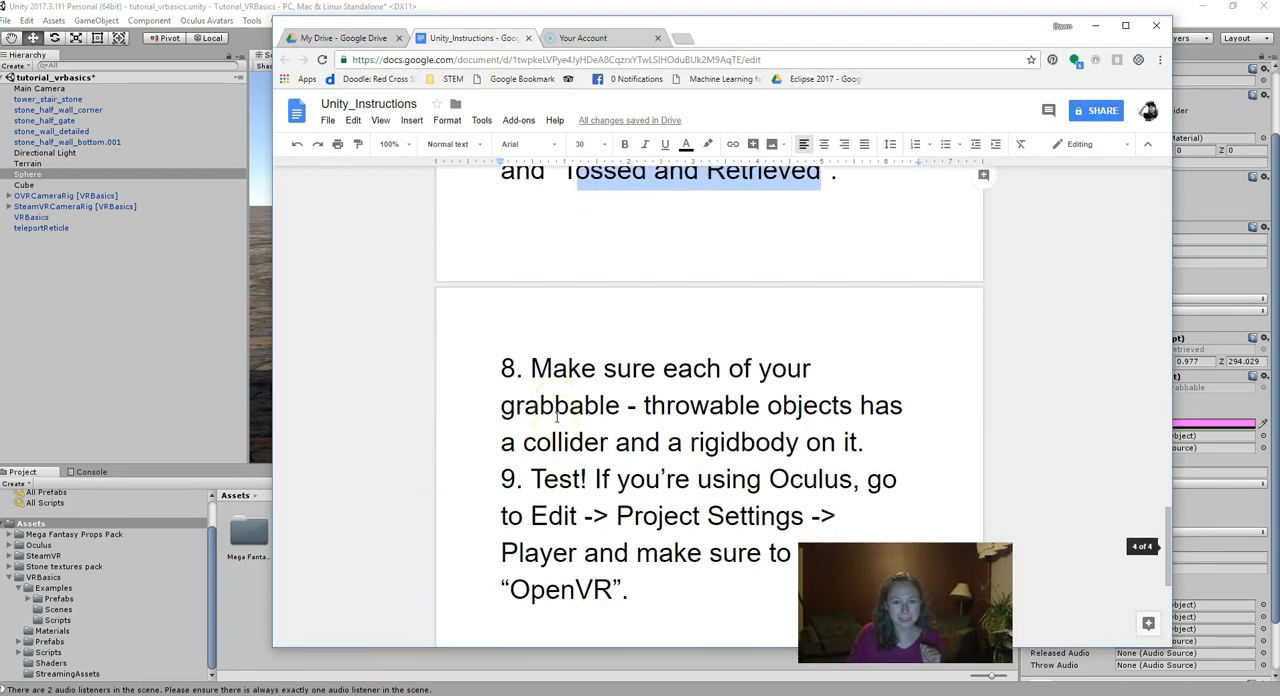
{"action": "scroll", "coordinate": [557, 417], "scroll_direction": "down", "scroll_amount": 1}
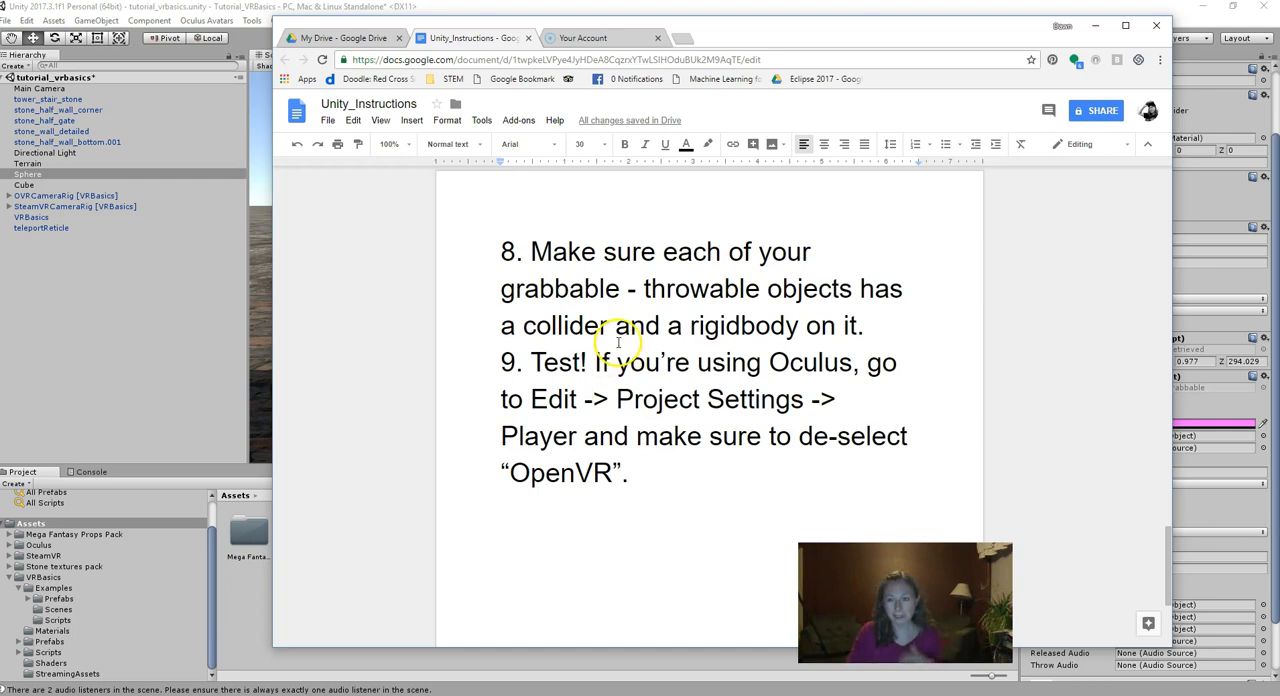
- Switch back to Unity, test the grabbable cube and sphere in Play mode, and stop the run
{"action": "left_click", "coordinate": [1096, 25]}
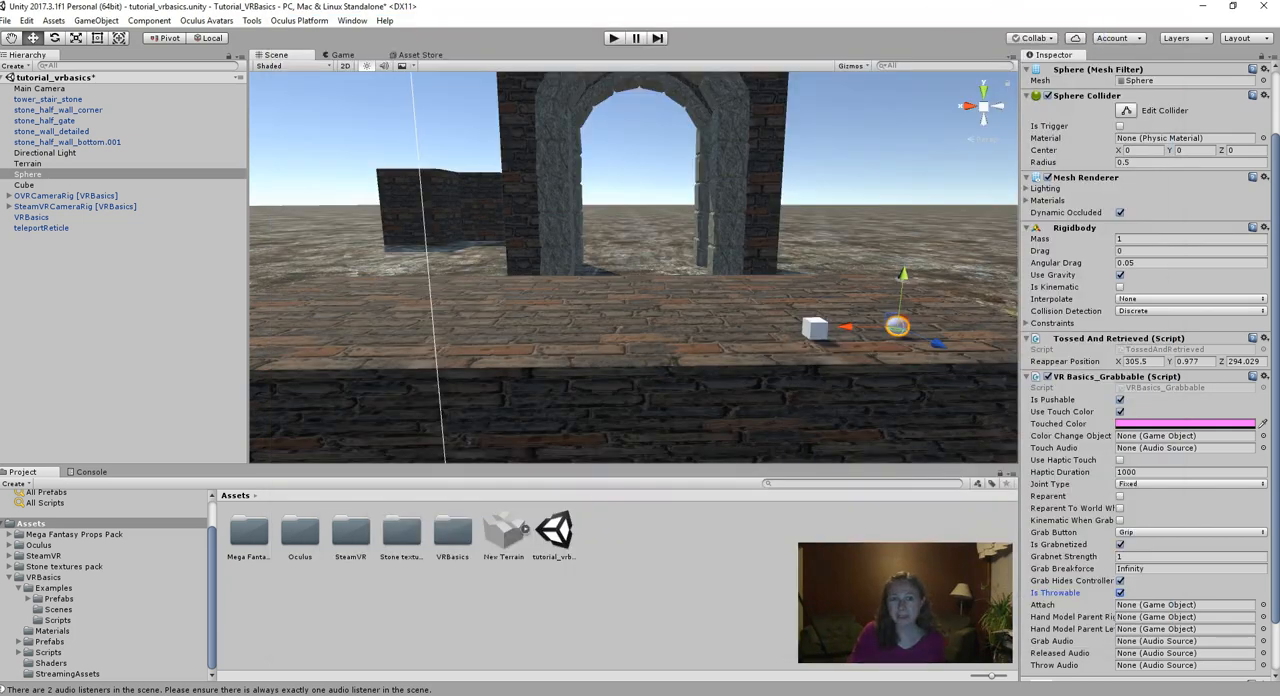
{"action": "left_click", "coordinate": [613, 38]}
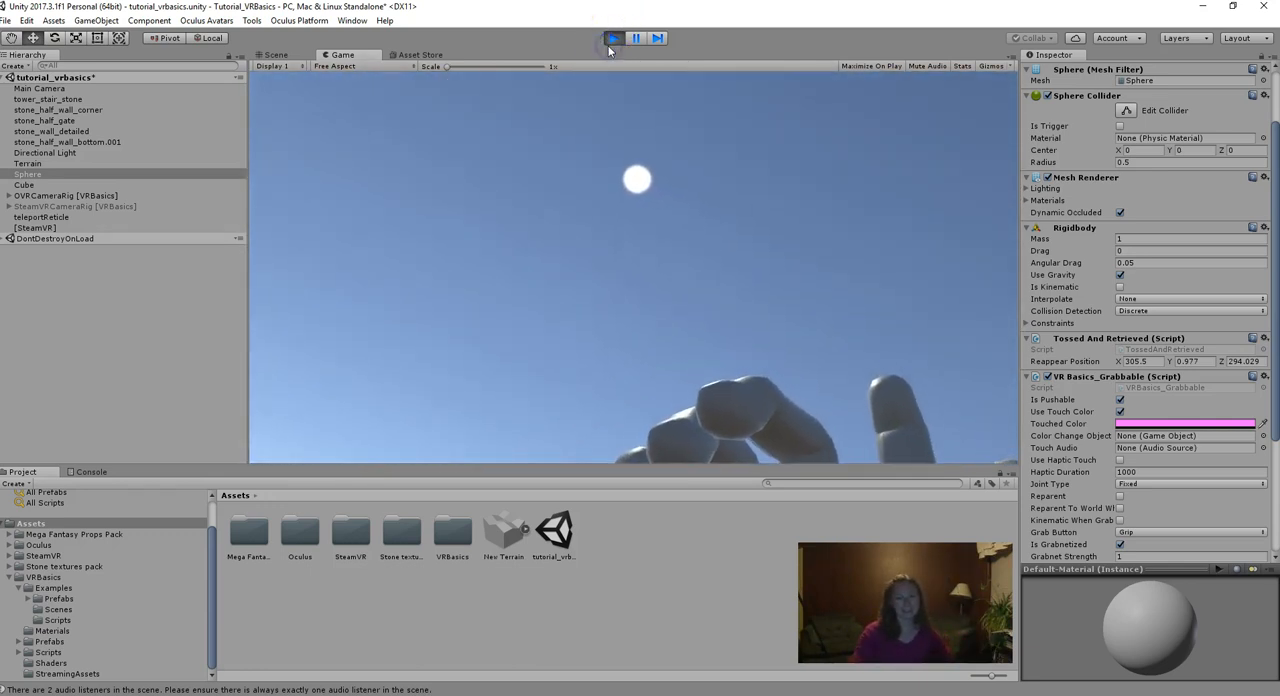
{"action": "left_click", "coordinate": [612, 37]}
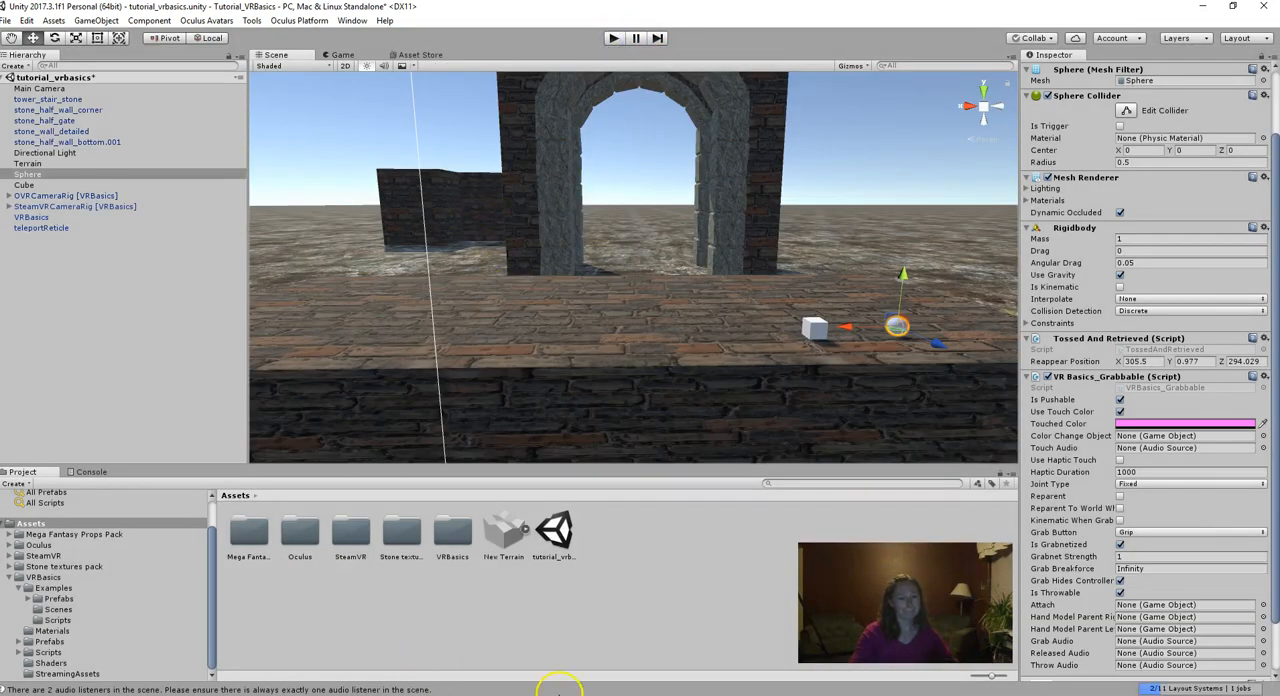